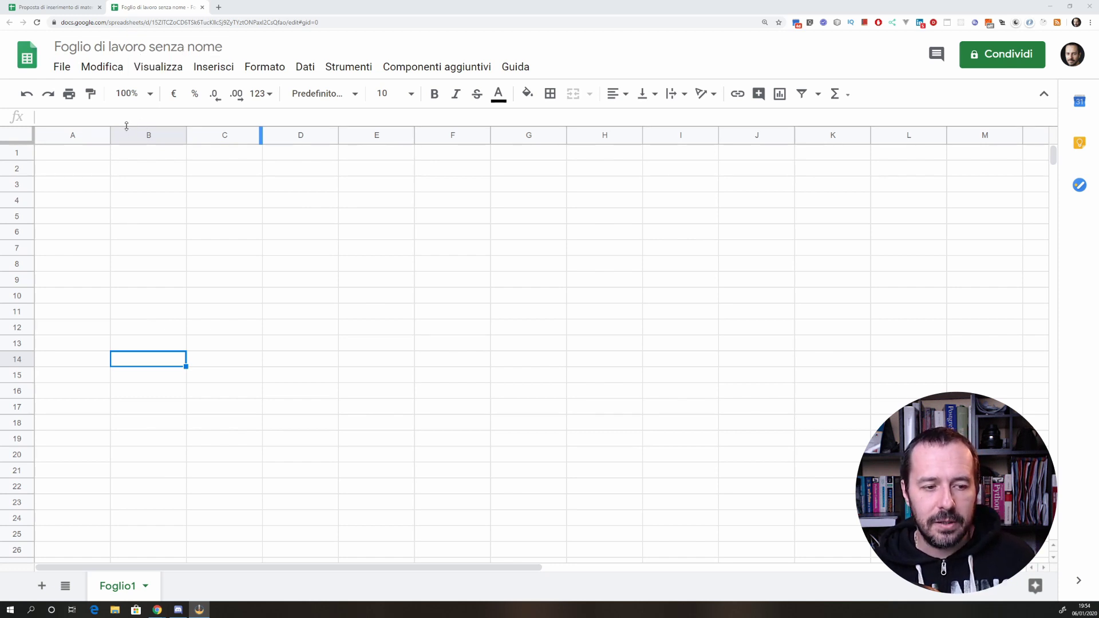
Step: Enter the letters A, B and C in cells B2, C2 and D2
click(150, 174)
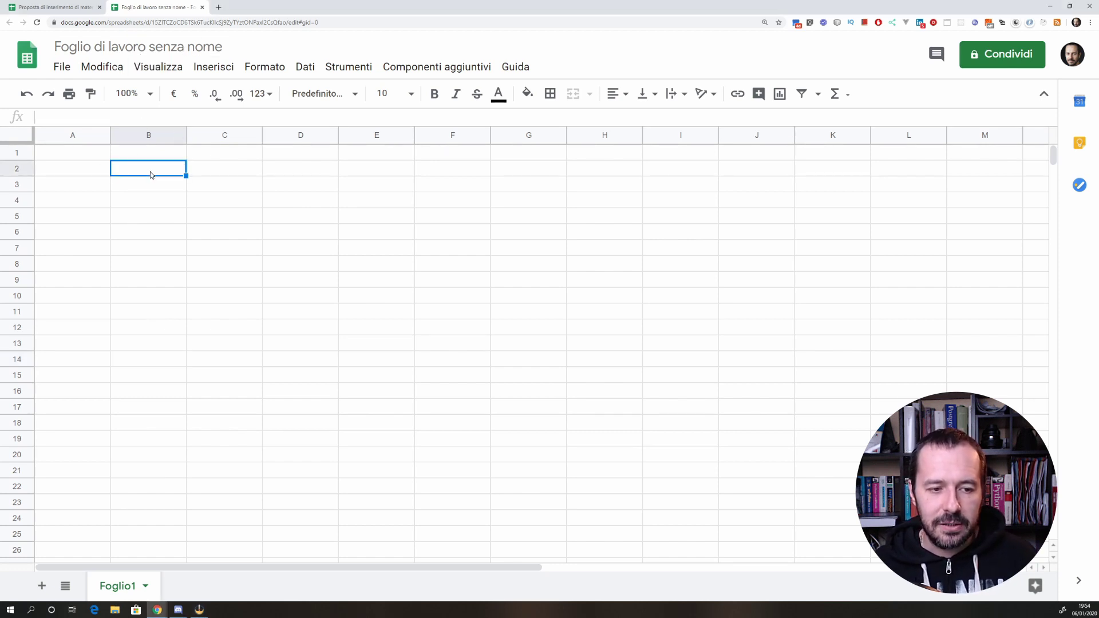
text(A B)
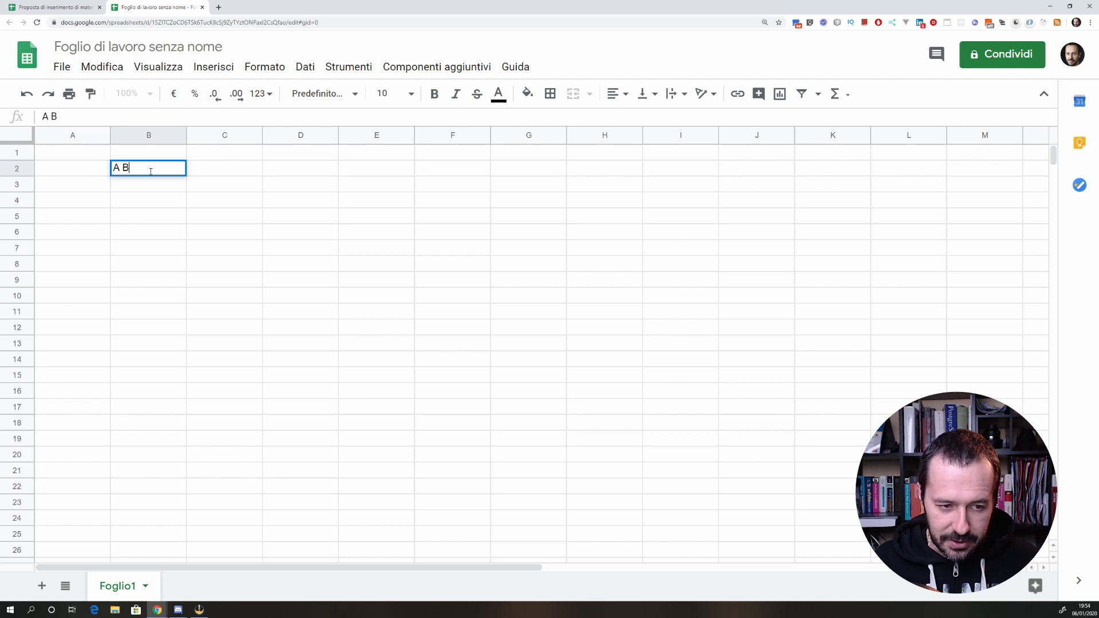
key(BackSpace)
key(BackSpace)
key(Tab)
text(B)
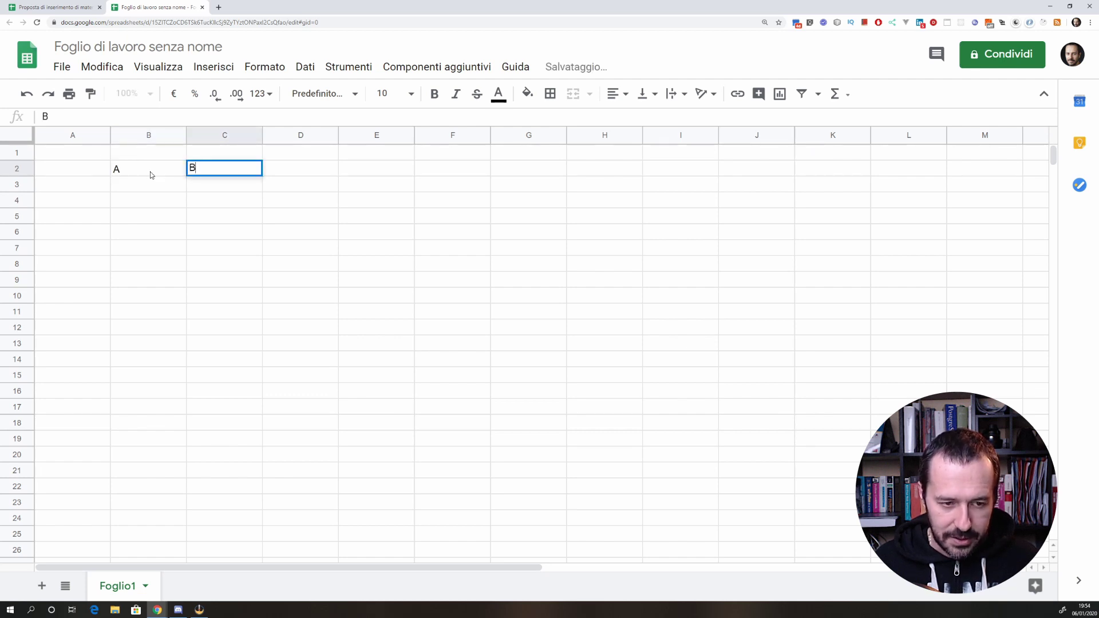
key(Tab)
text(C)
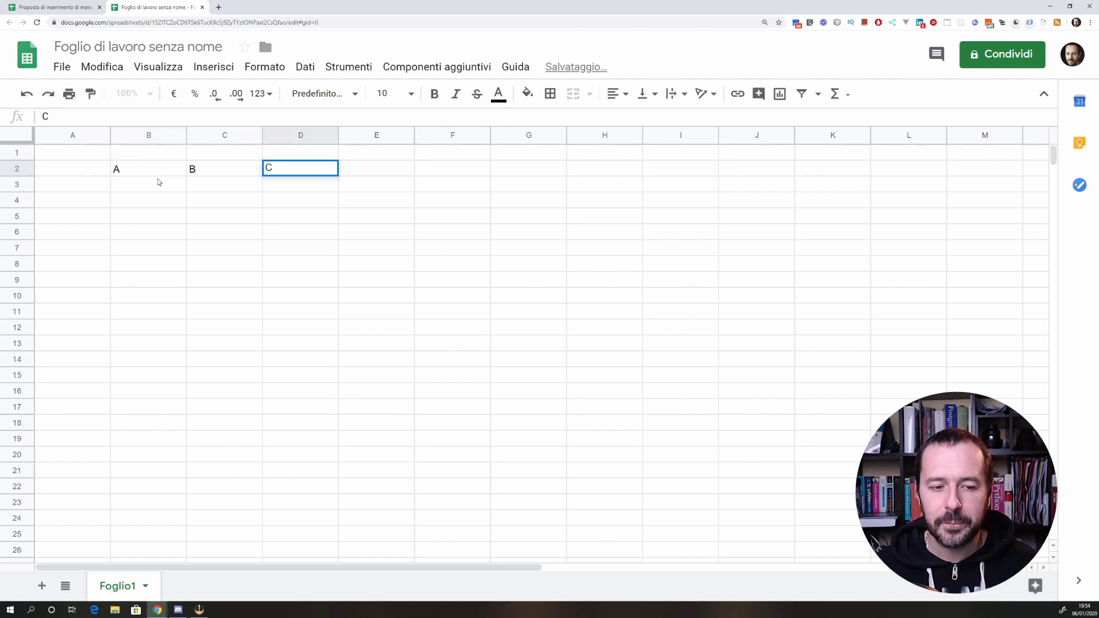
key(Return)
Step: Narrow columns B to D to a small equal width and reselect them
drag(160, 140, 300, 139)
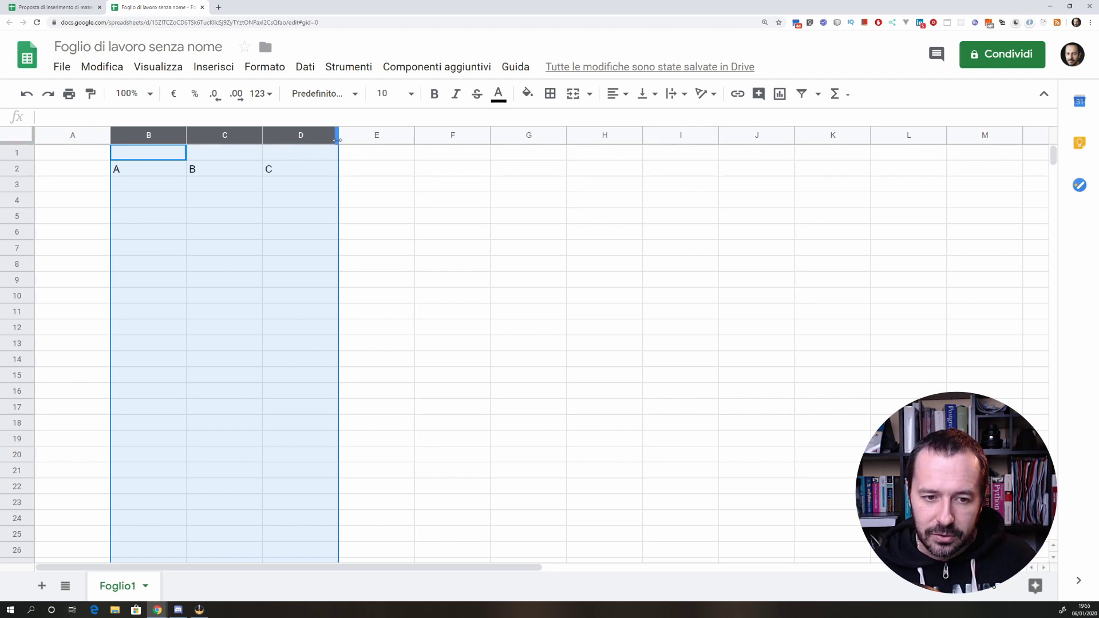
drag(337, 139, 288, 141)
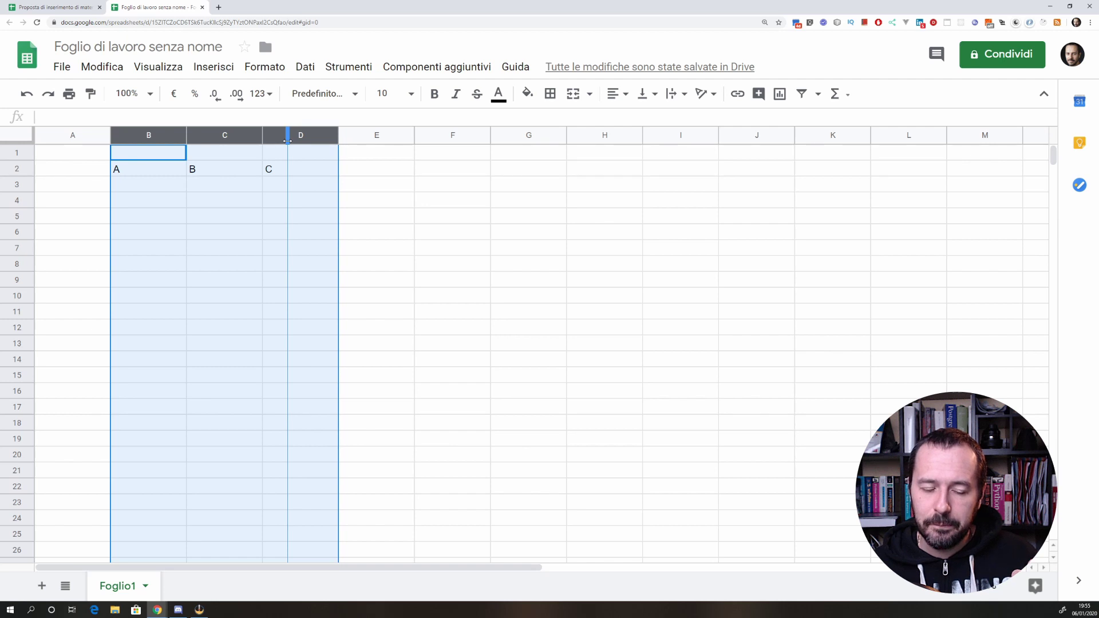
drag(288, 141, 288, 141)
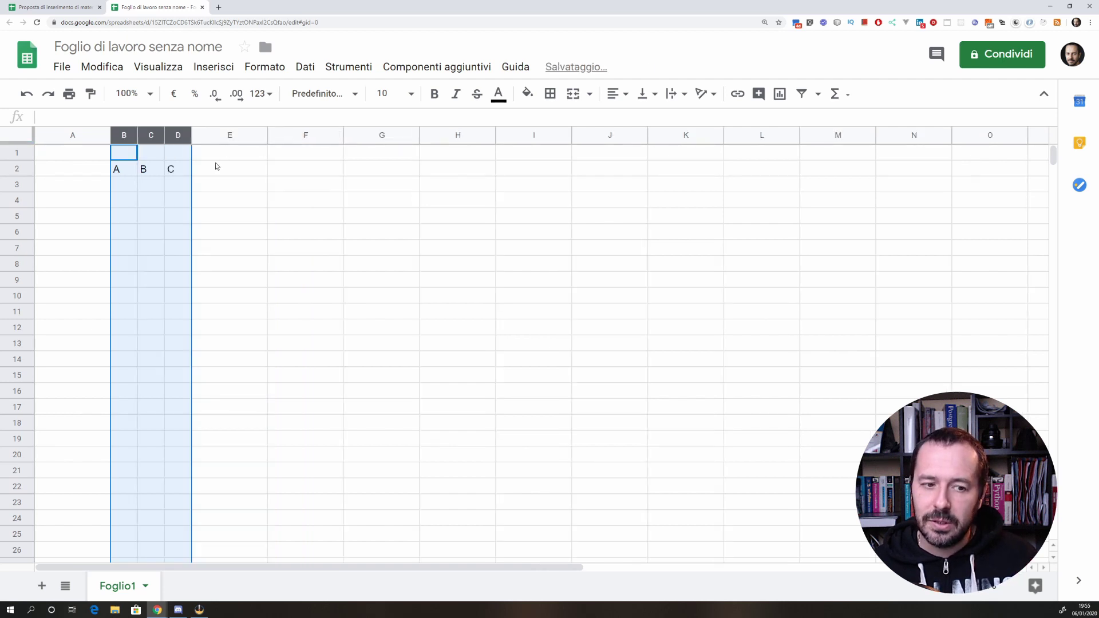
click(216, 166)
click(120, 134)
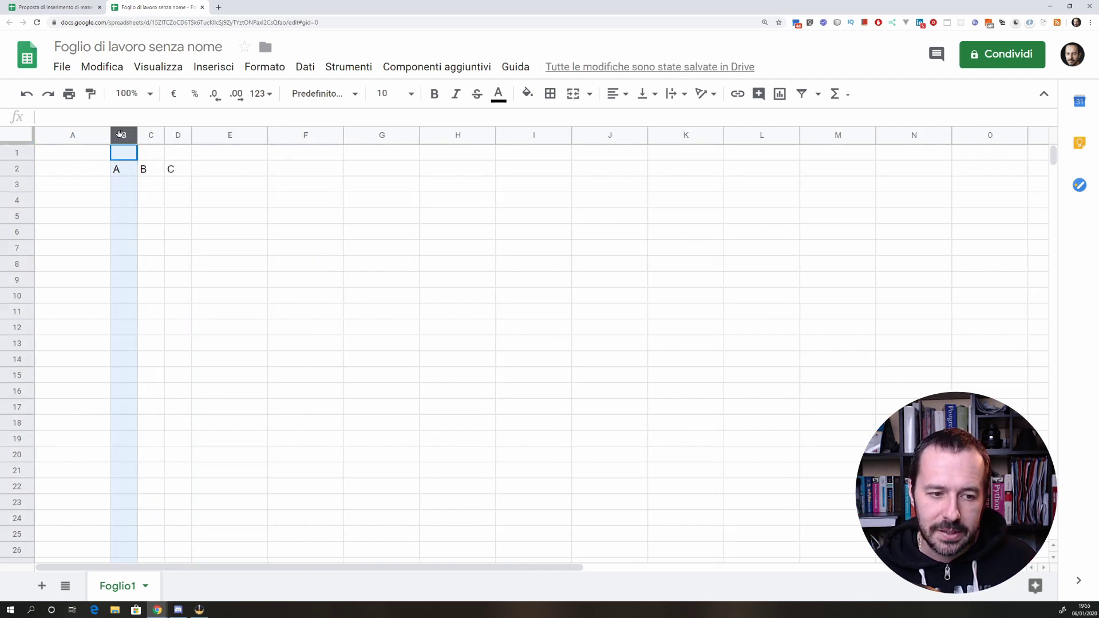
drag(120, 135, 176, 135)
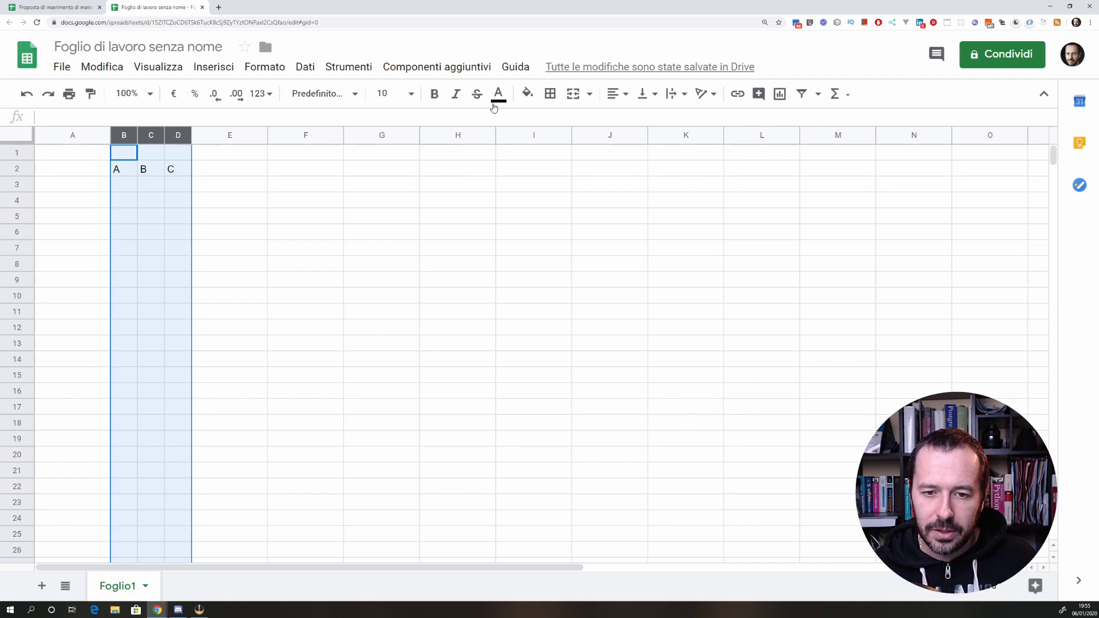
Step: Fill columns B–D yellow and give every cell in them a border
click(527, 94)
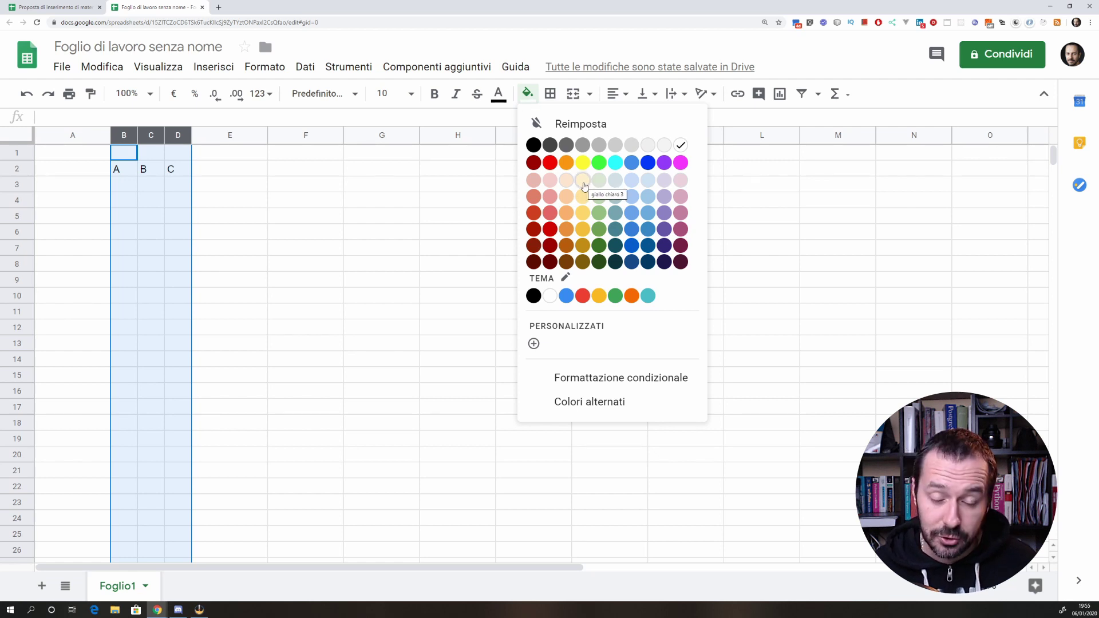
click(599, 296)
click(407, 289)
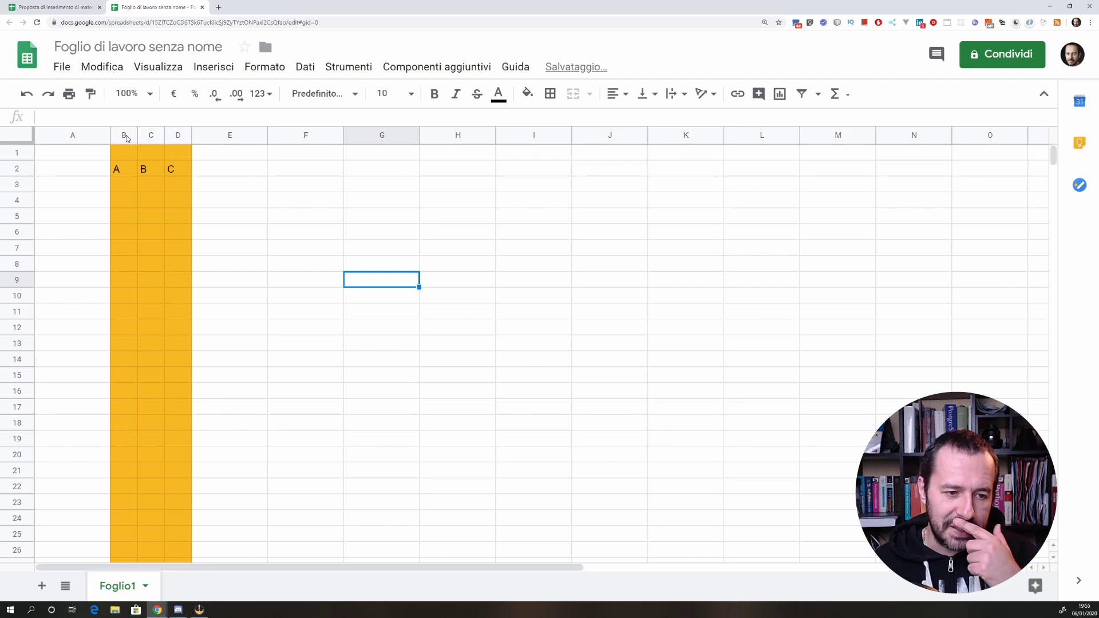
drag(123, 135, 178, 136)
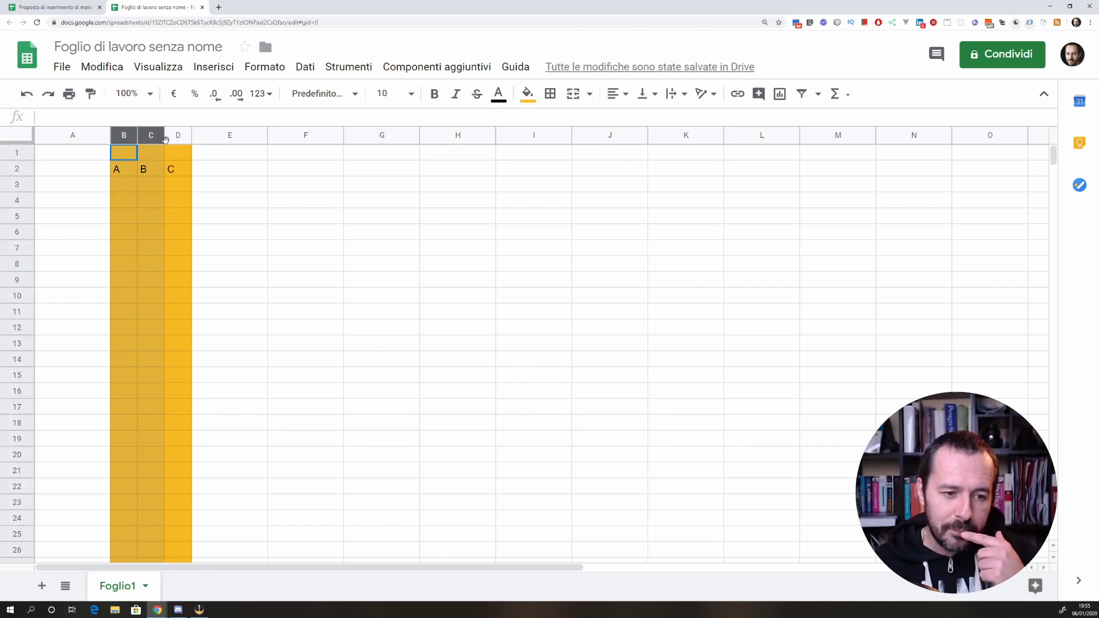
click(550, 95)
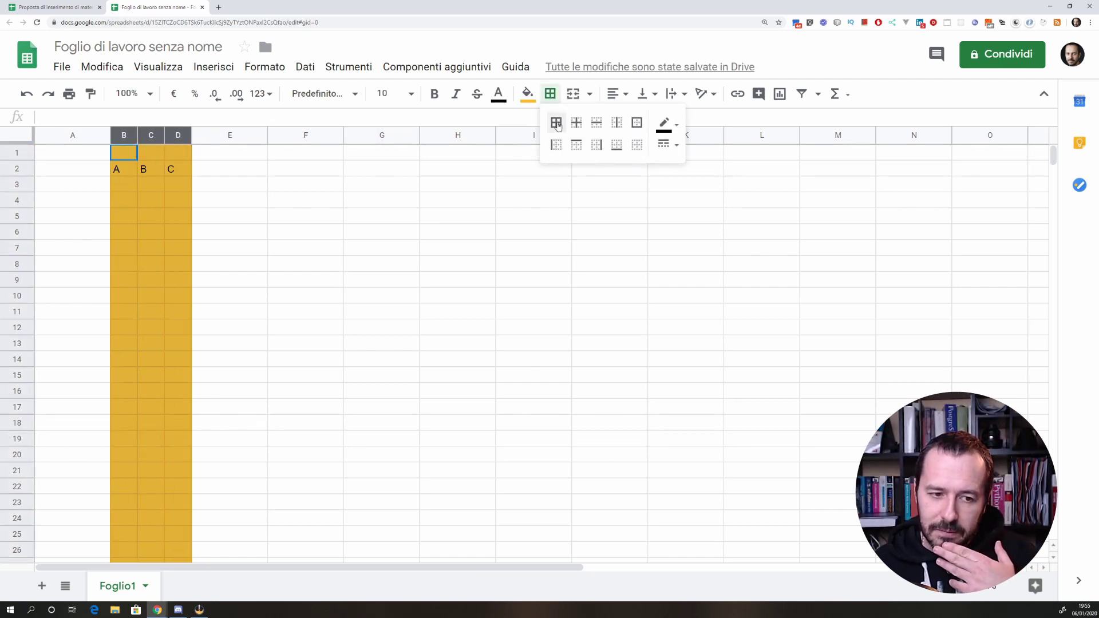
click(557, 125)
click(266, 254)
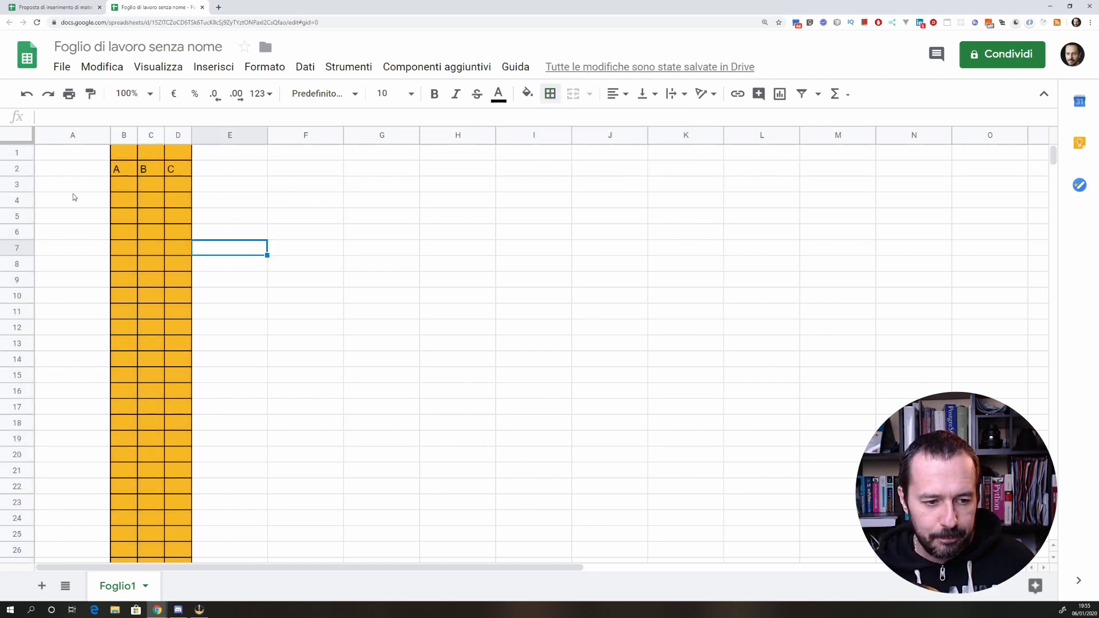
Step: Make the A, B, C headers in B2:D2 bold, centred and size 12
drag(120, 169, 179, 169)
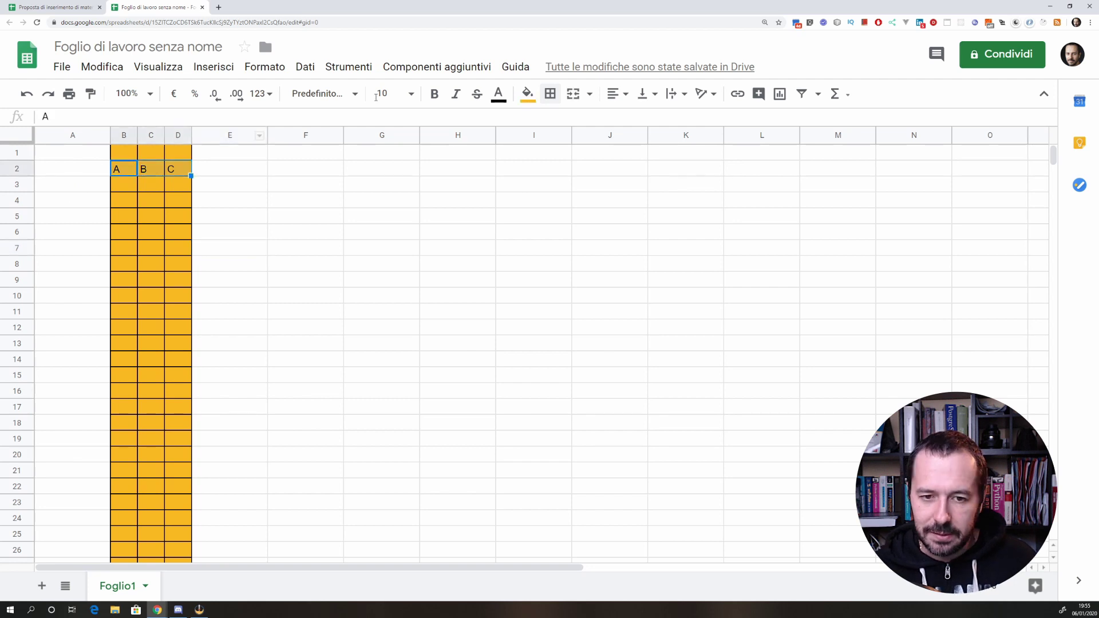
click(433, 94)
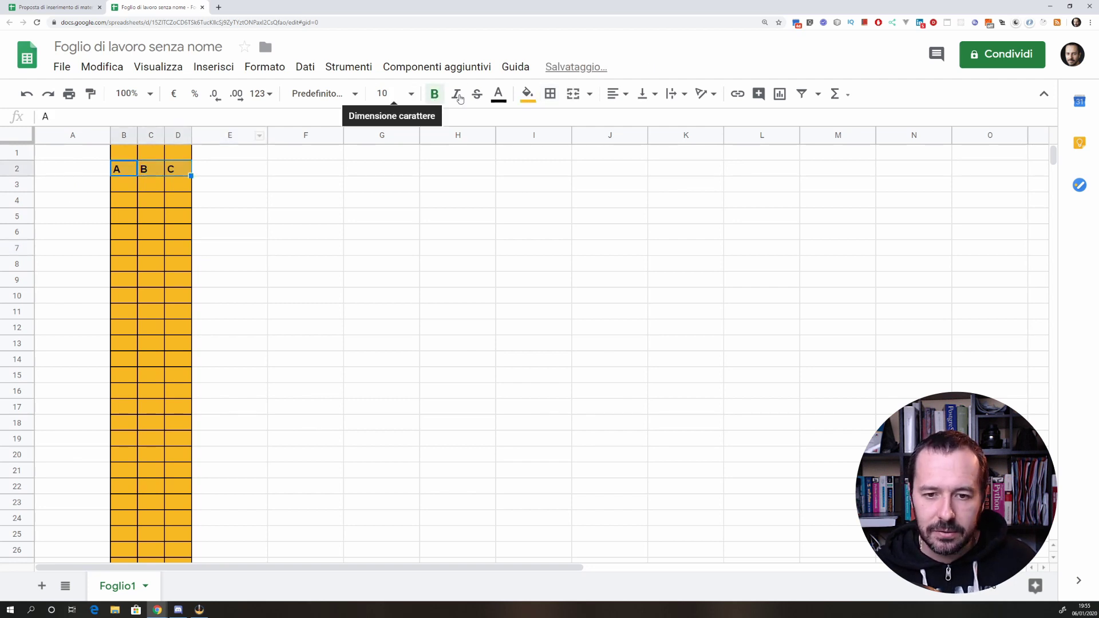
click(615, 94)
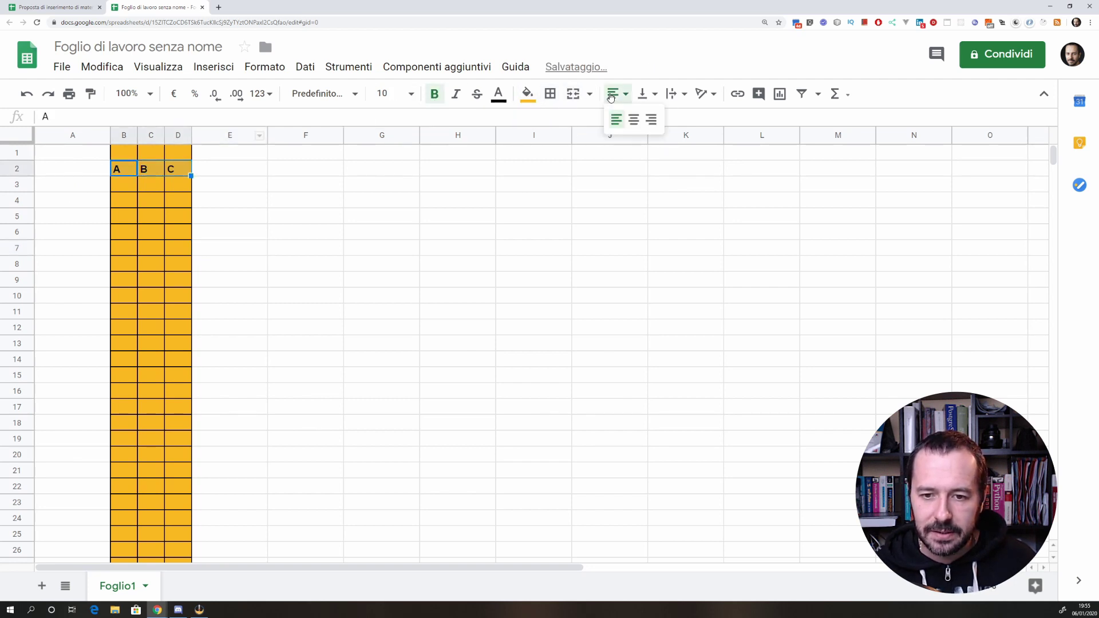
click(634, 119)
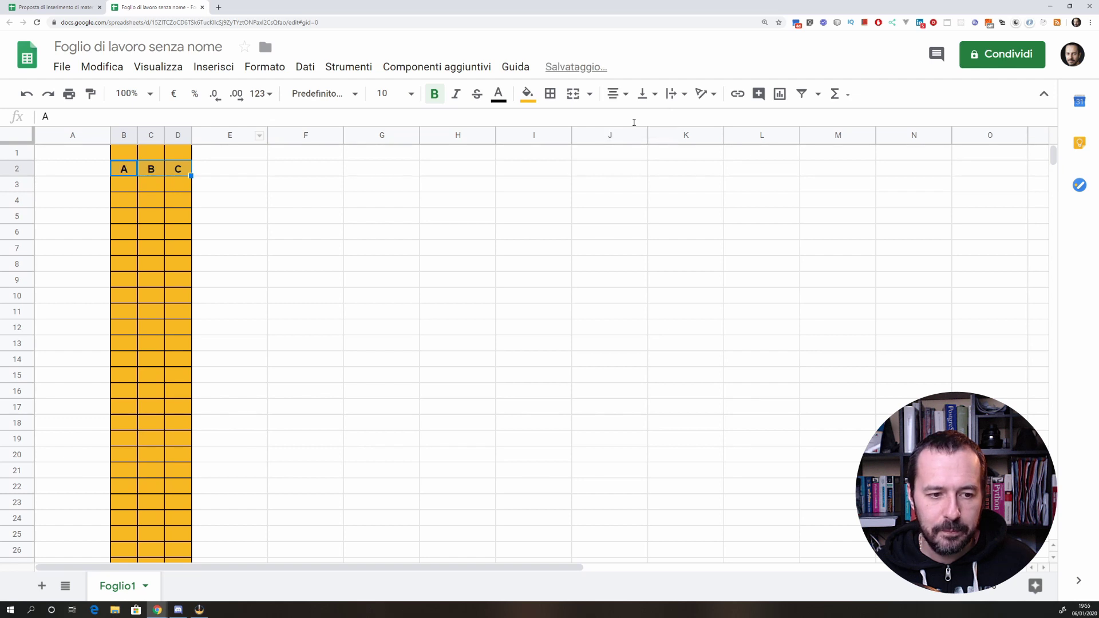
click(412, 95)
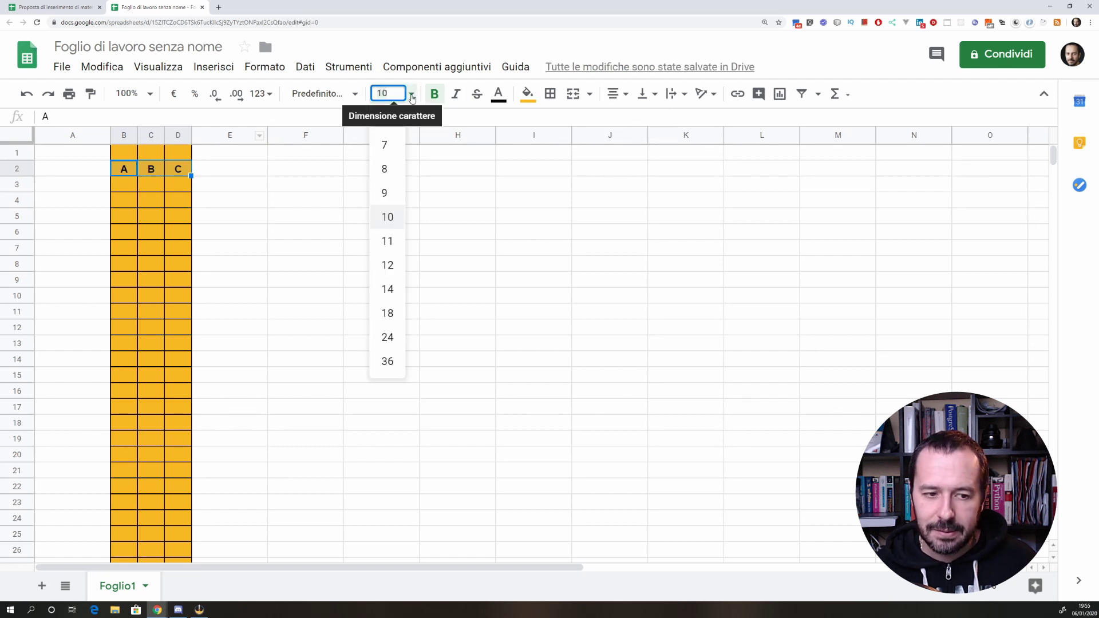
click(392, 265)
click(289, 202)
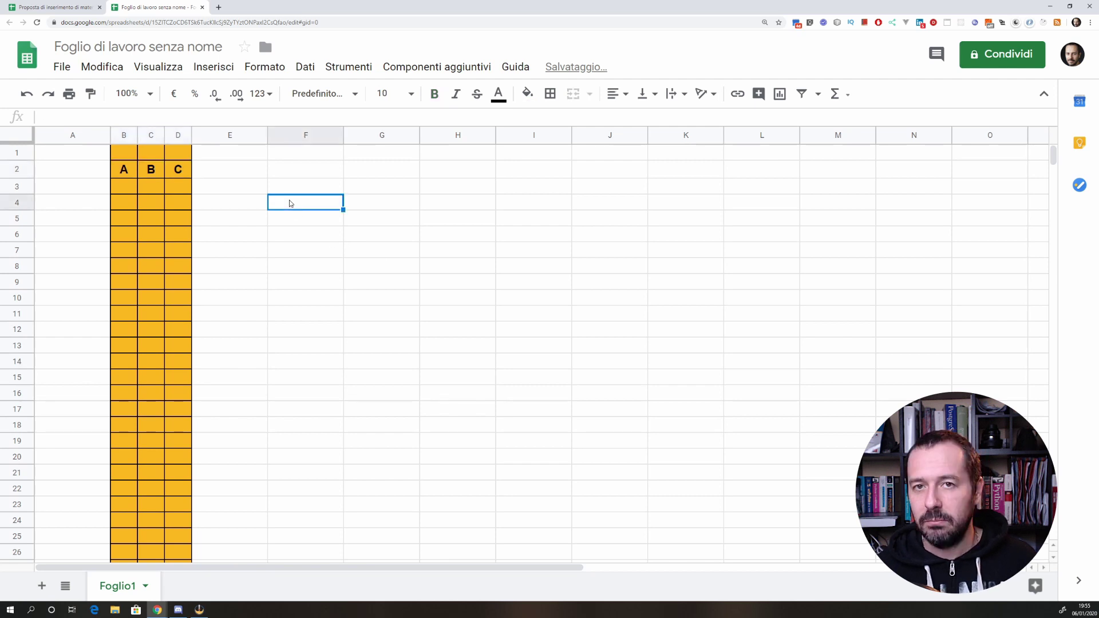
Step: Enter 'studenti' in A2 and 'studente 1', 'studente 2', 'studente 3' in A3:A5
click(59, 175)
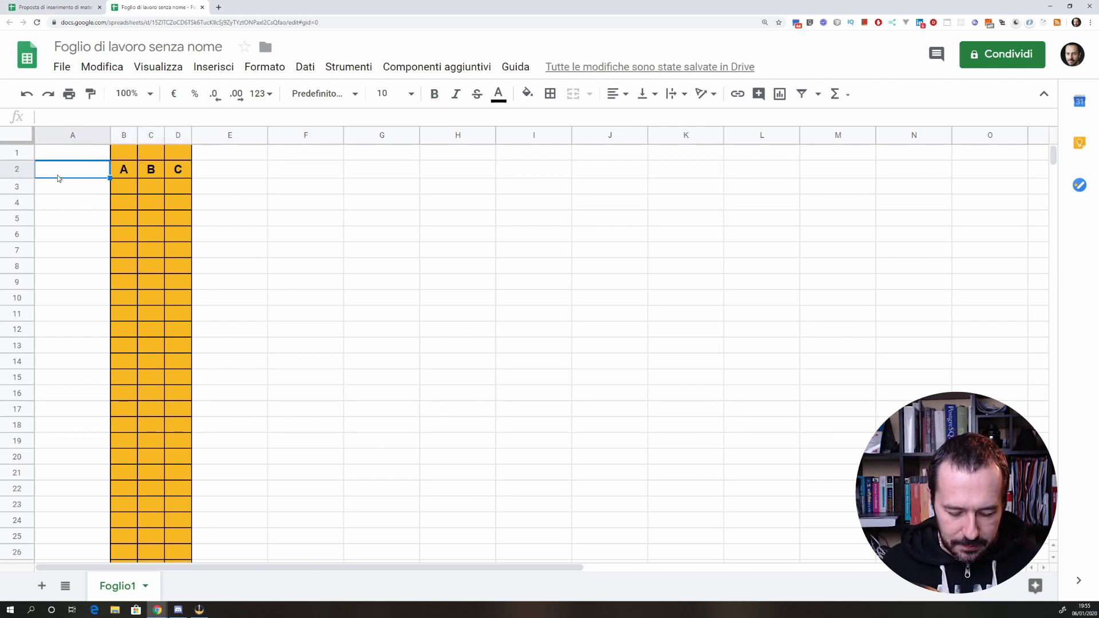
text(studenti)
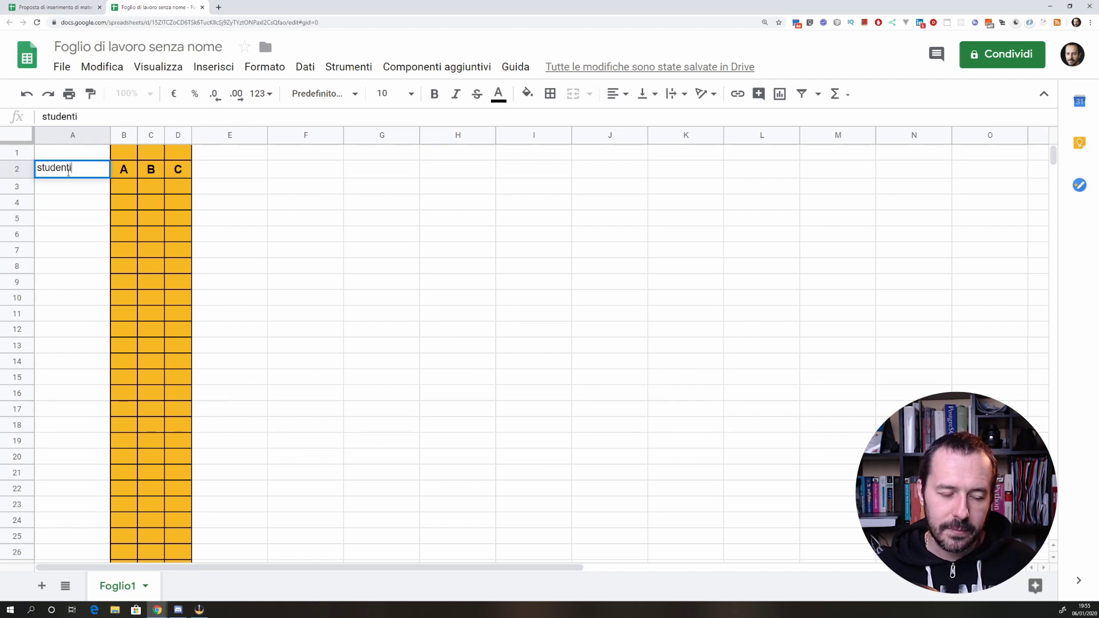
key(Return)
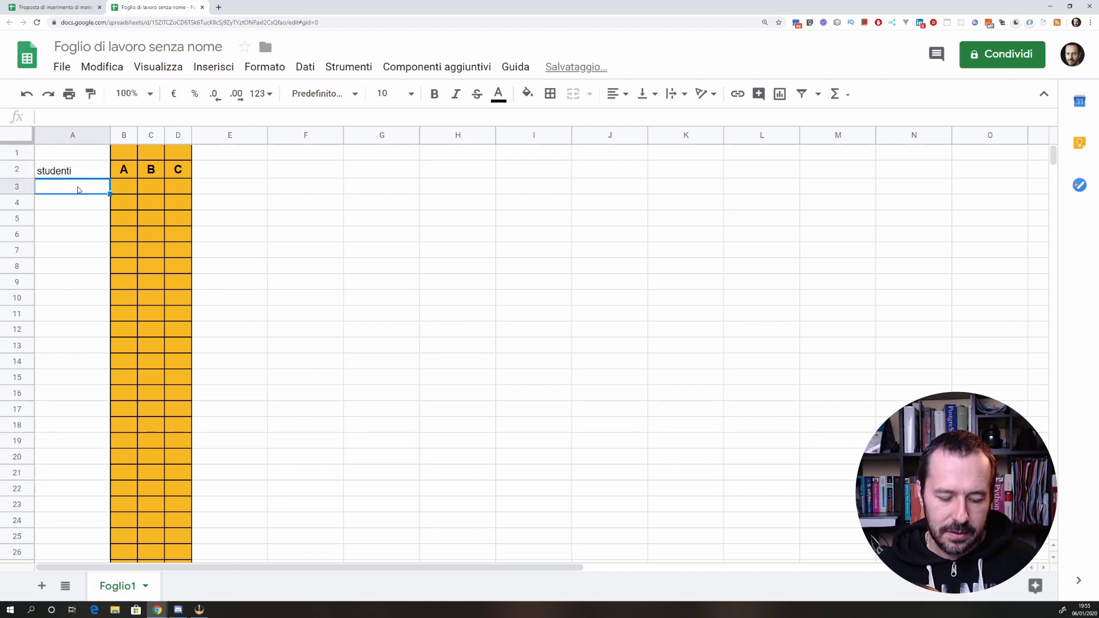
text(studente 1)
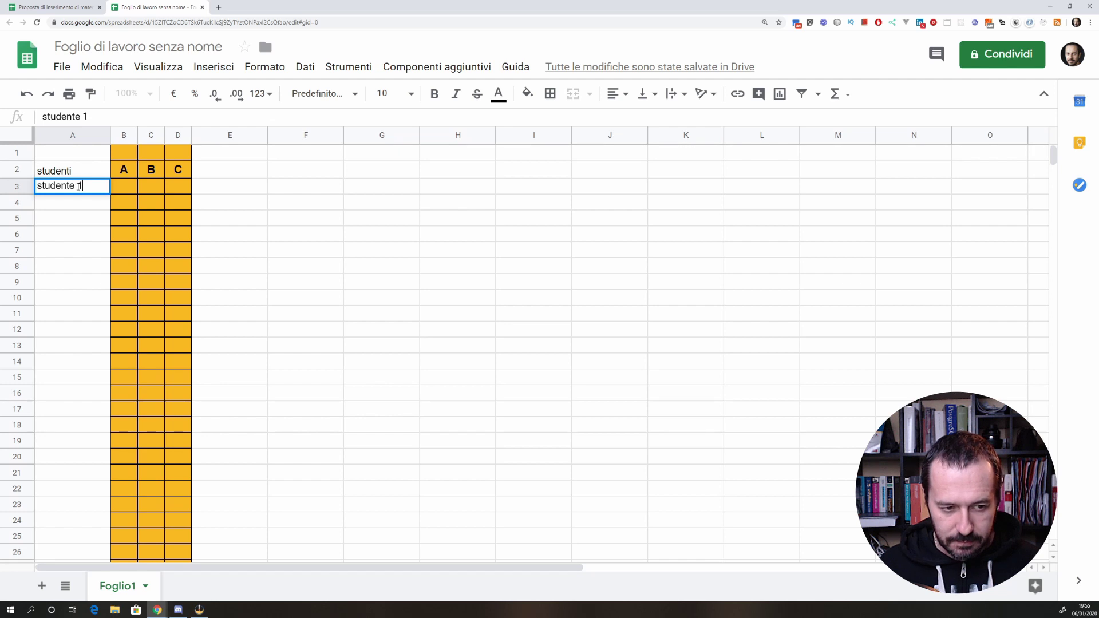
key(Return)
text(stude)
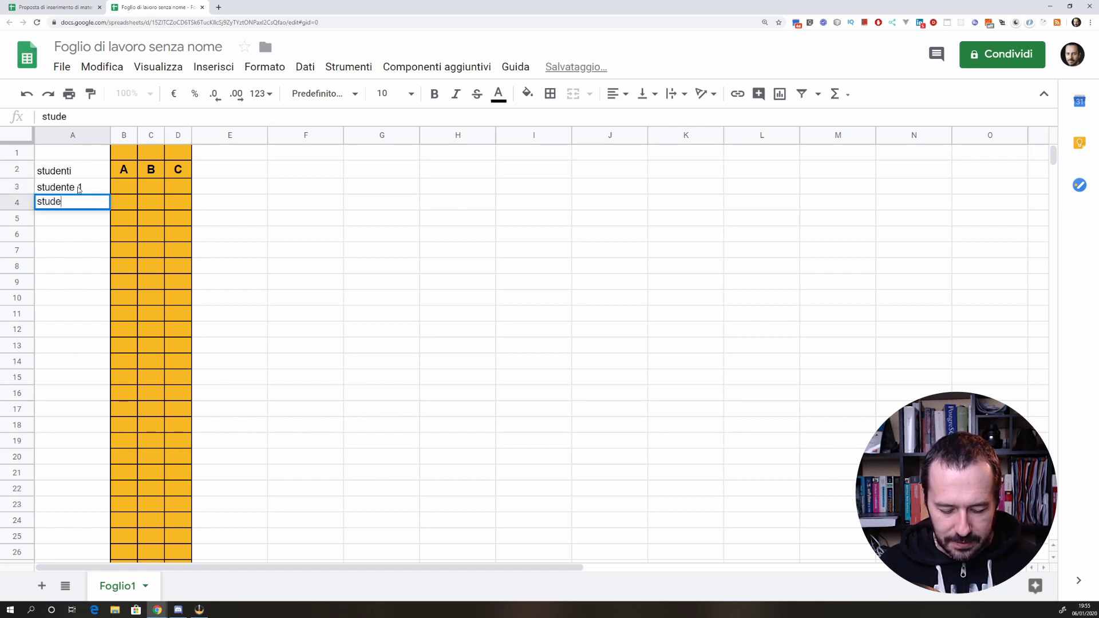
text(tente)
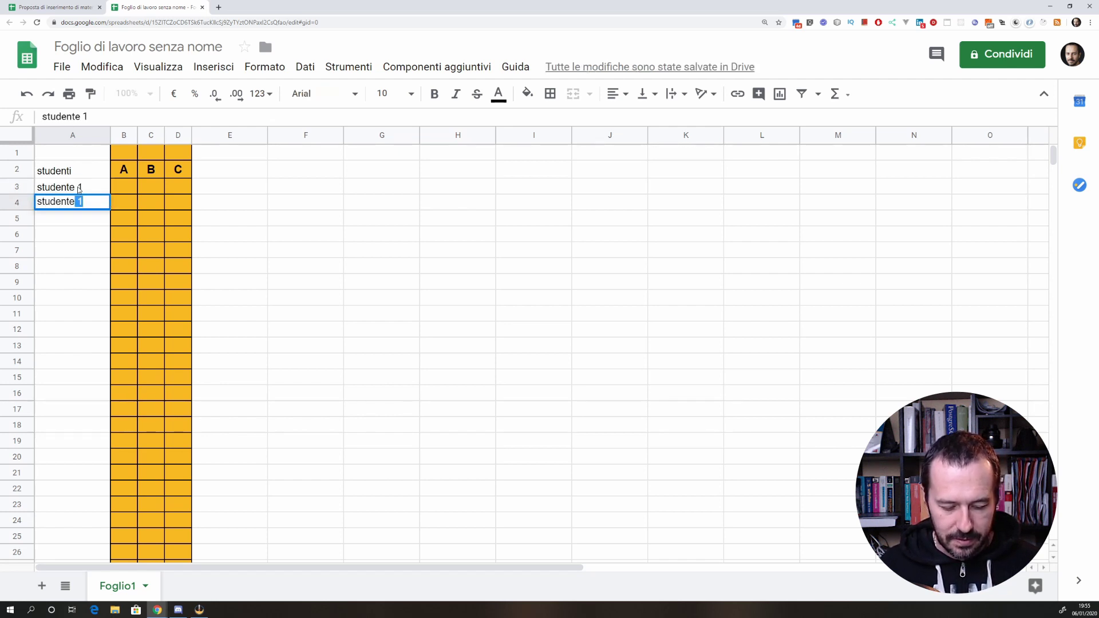
text(2)
key(BackSpace)
key(BackSpace)
key(BackSpace)
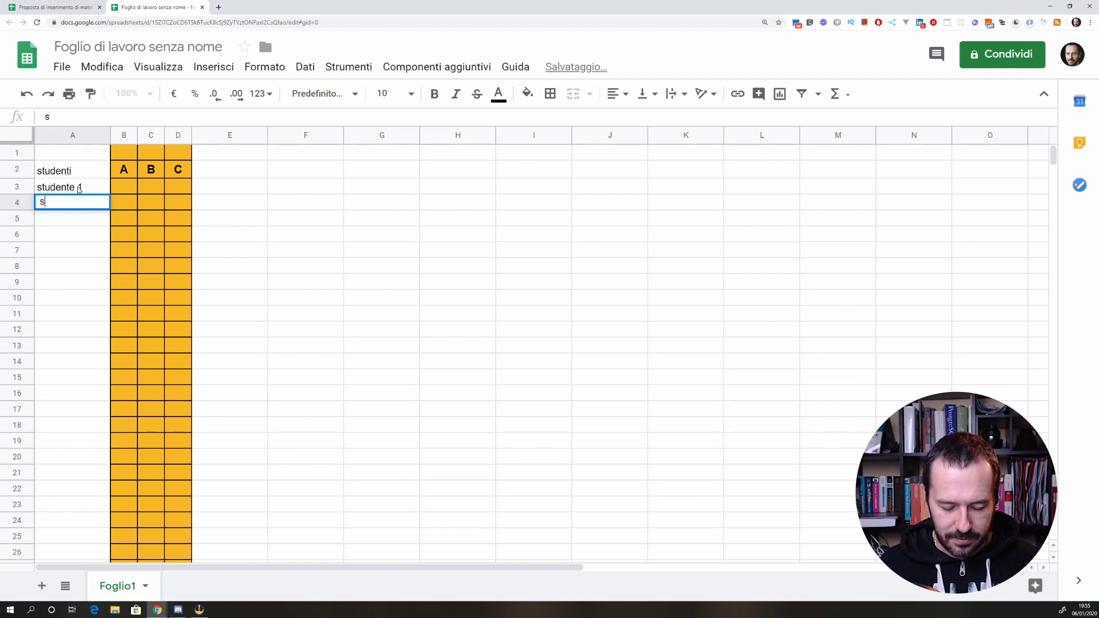
text(tudente 2)
key(Return)
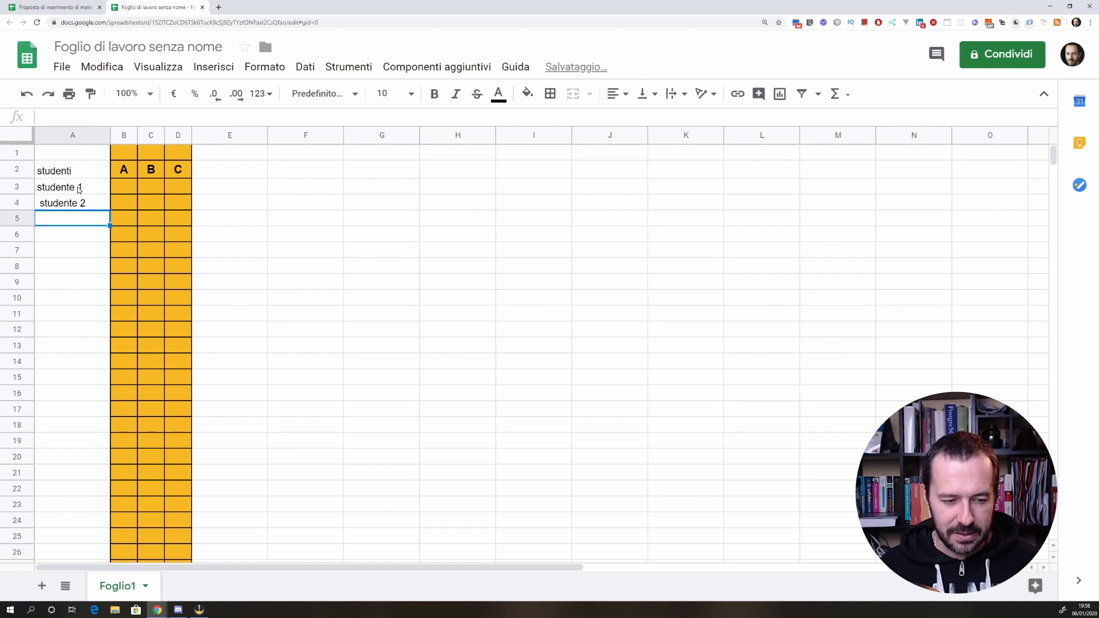
text(studente)
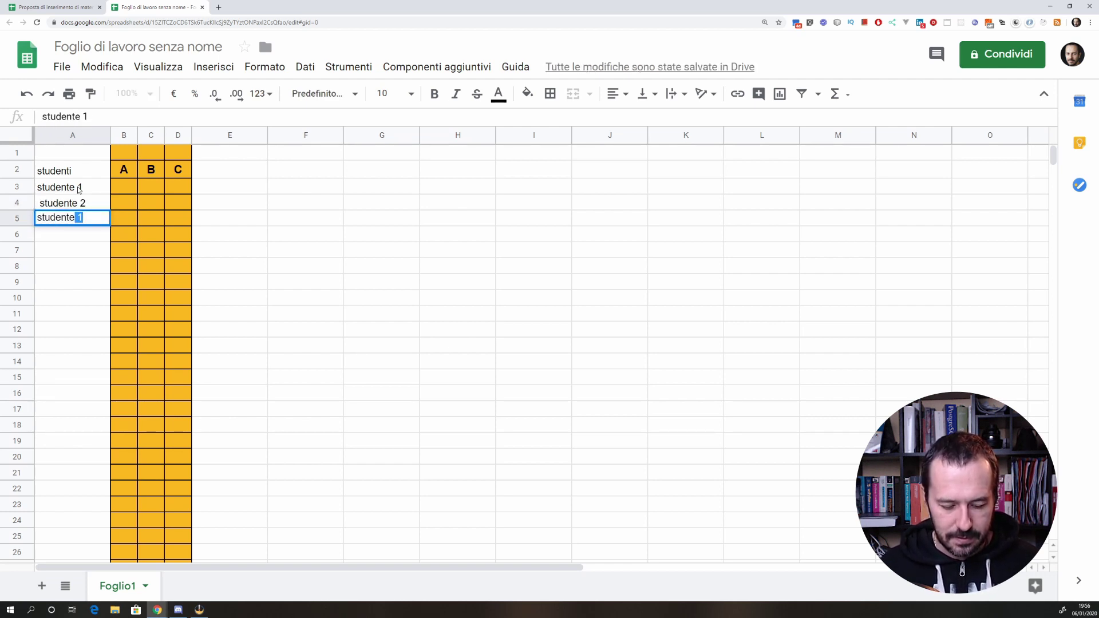
text( 3)
key(Return)
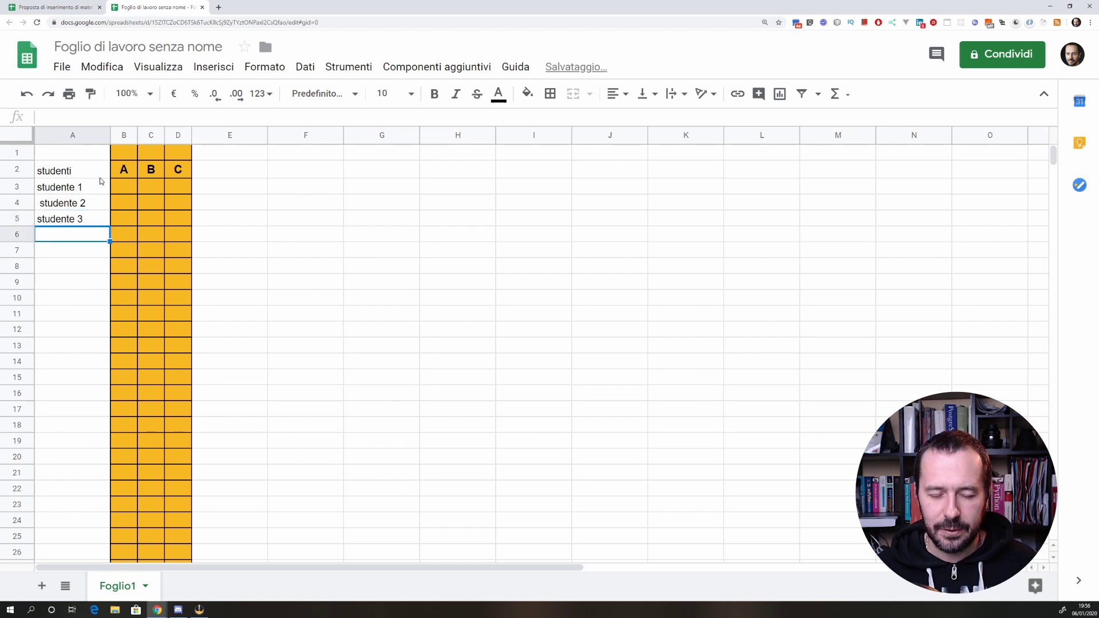
click(130, 190)
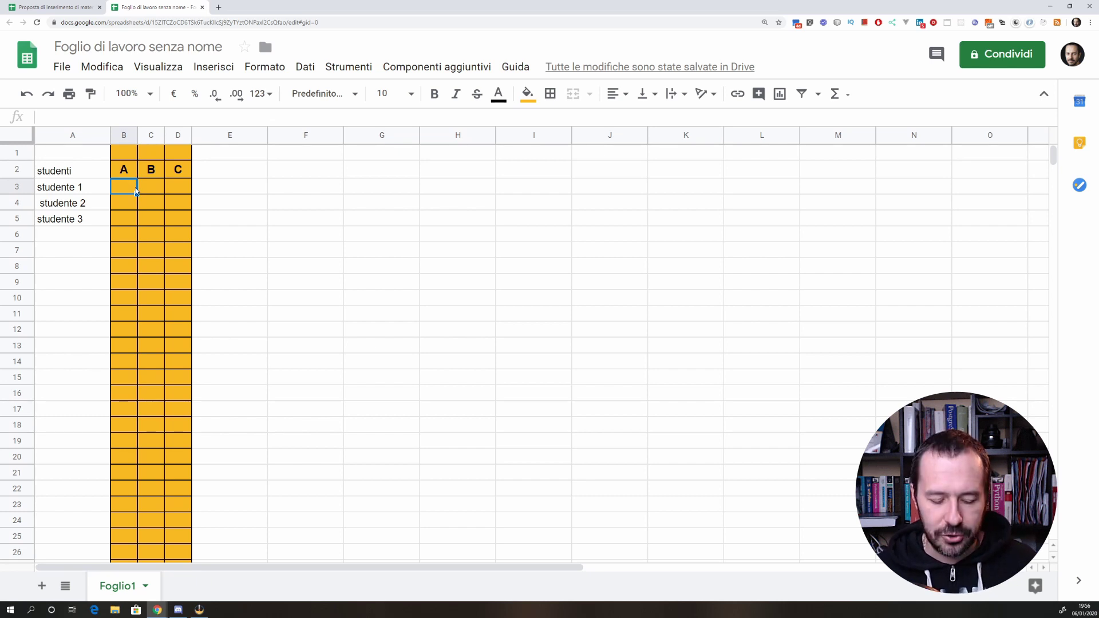
Step: Enter the values 11, 8 and 15 in B1, C1 and D1
key(Up)
key(Up)
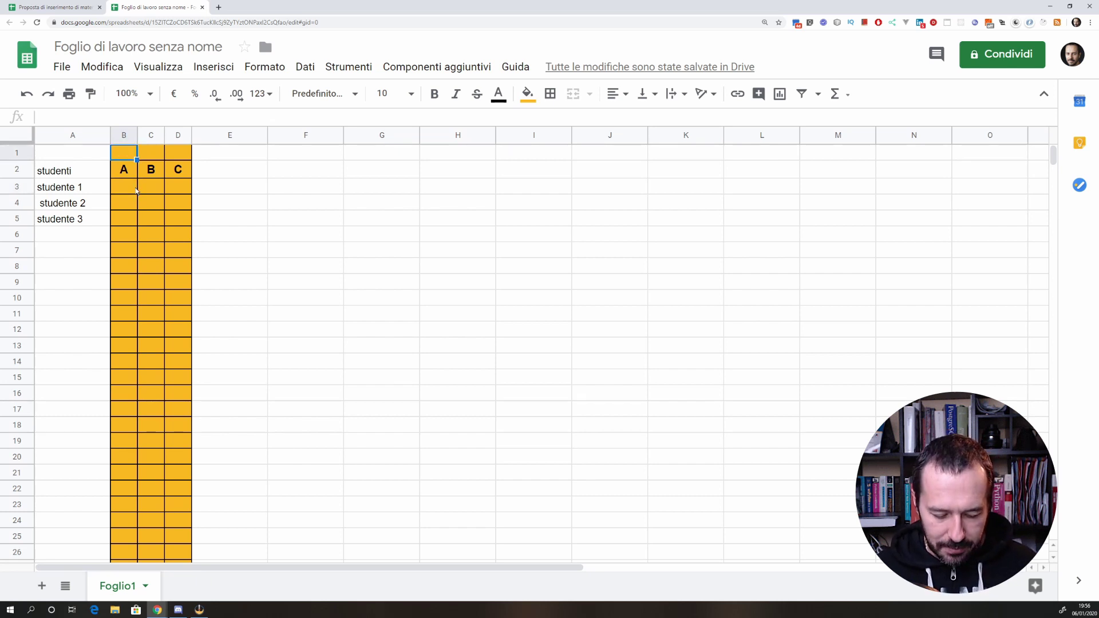
text(11)
key(Tab)
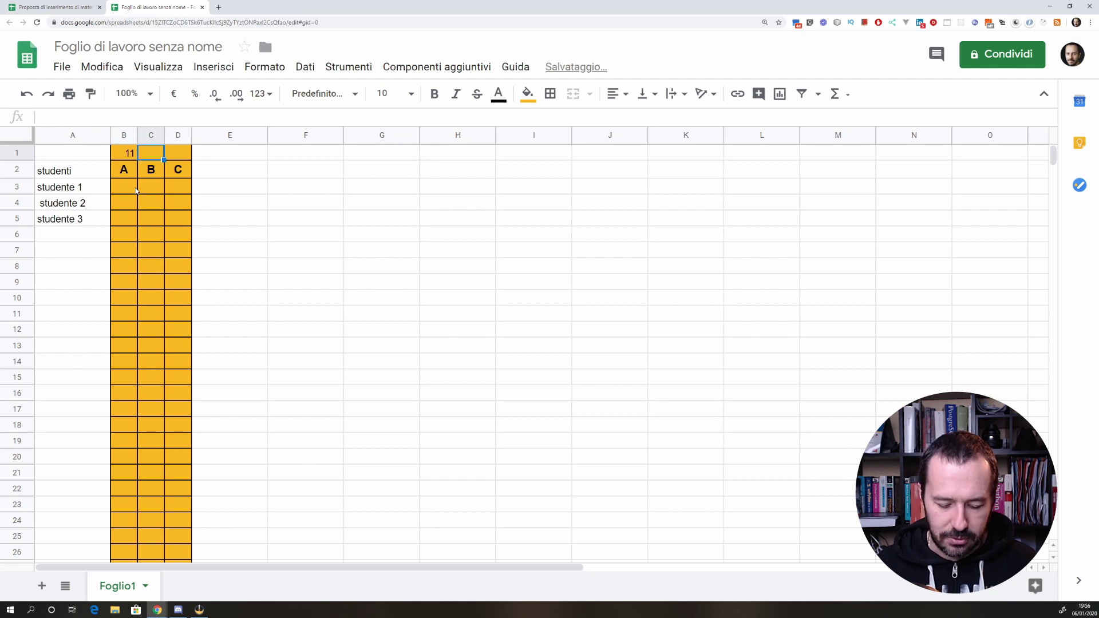
text(8)
key(Tab)
text(1)
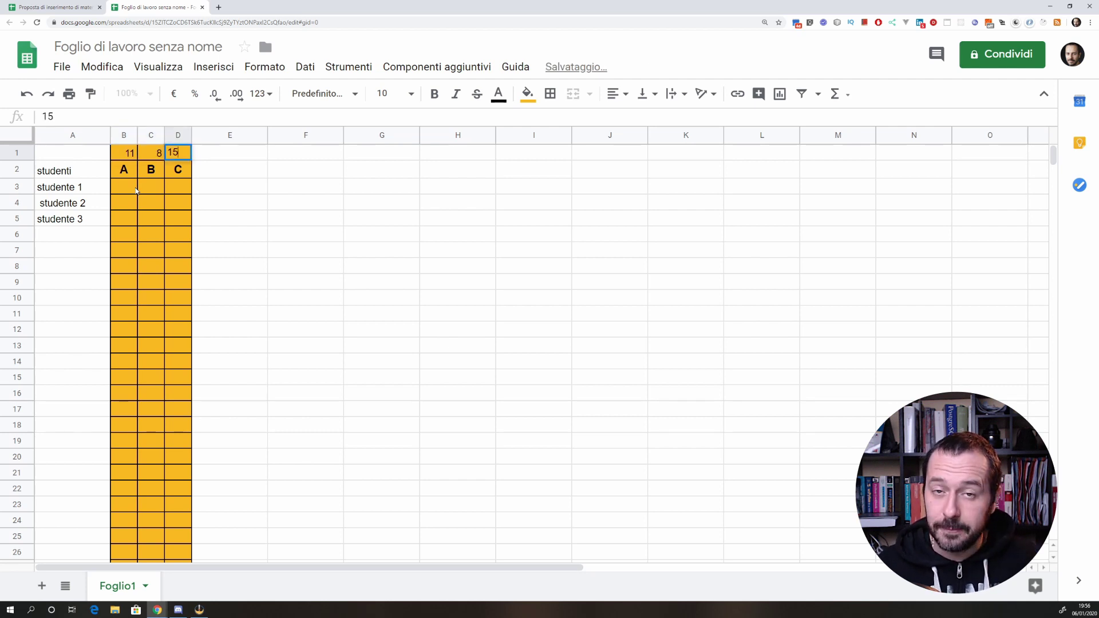
key(Return)
Step: Enter 8 in B3, C3 and D3 for studente 1
key(Down)
key(Left)
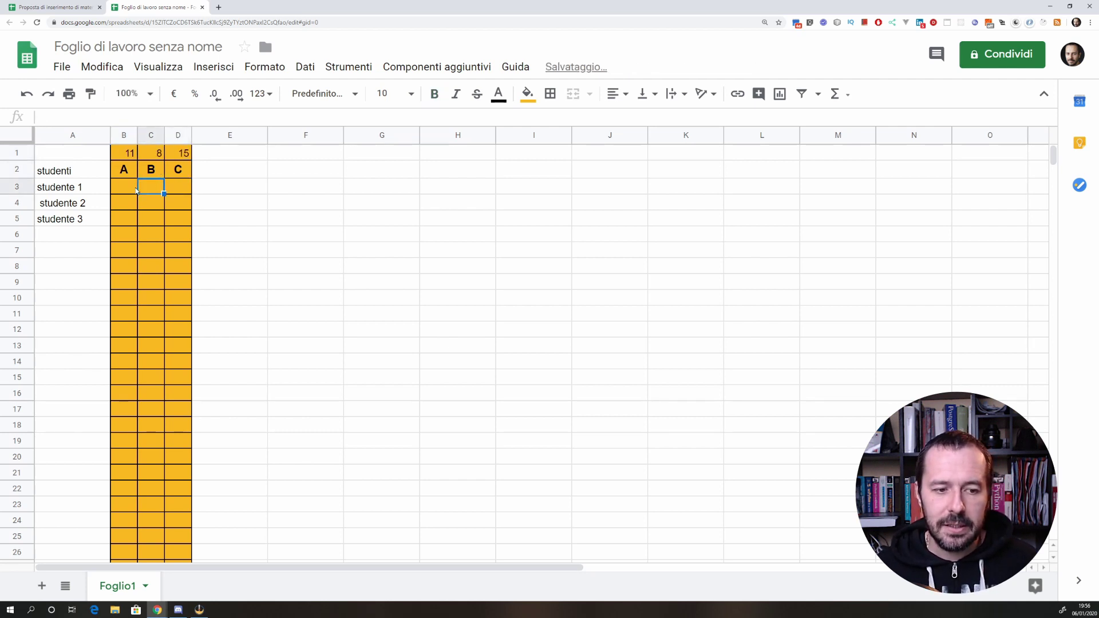
key(Left)
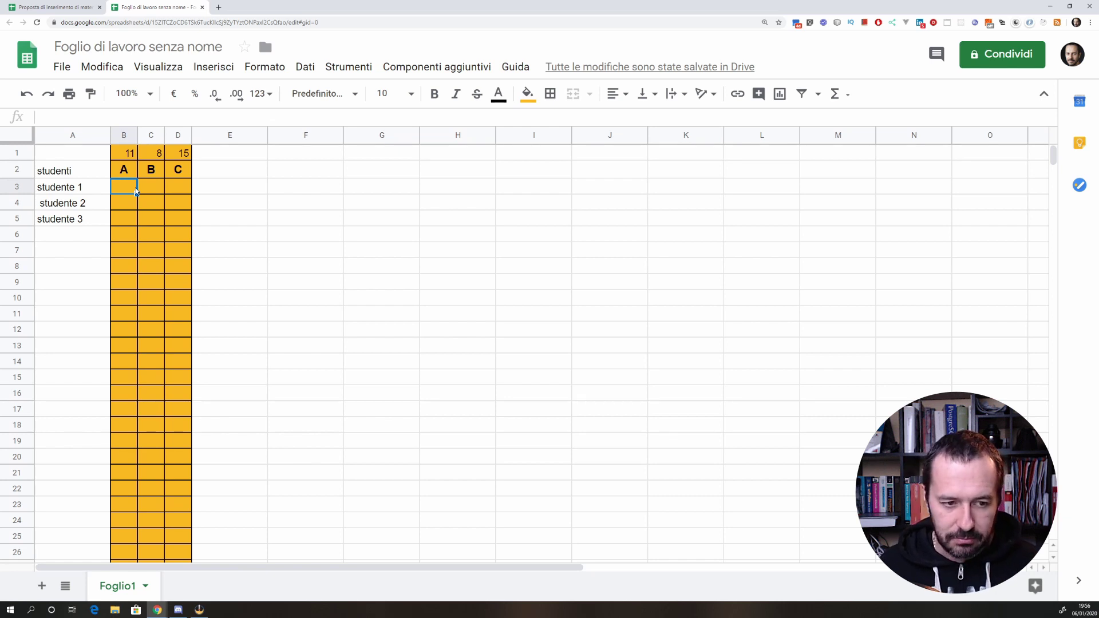
text(8)
key(Tab)
text(8)
key(Tab)
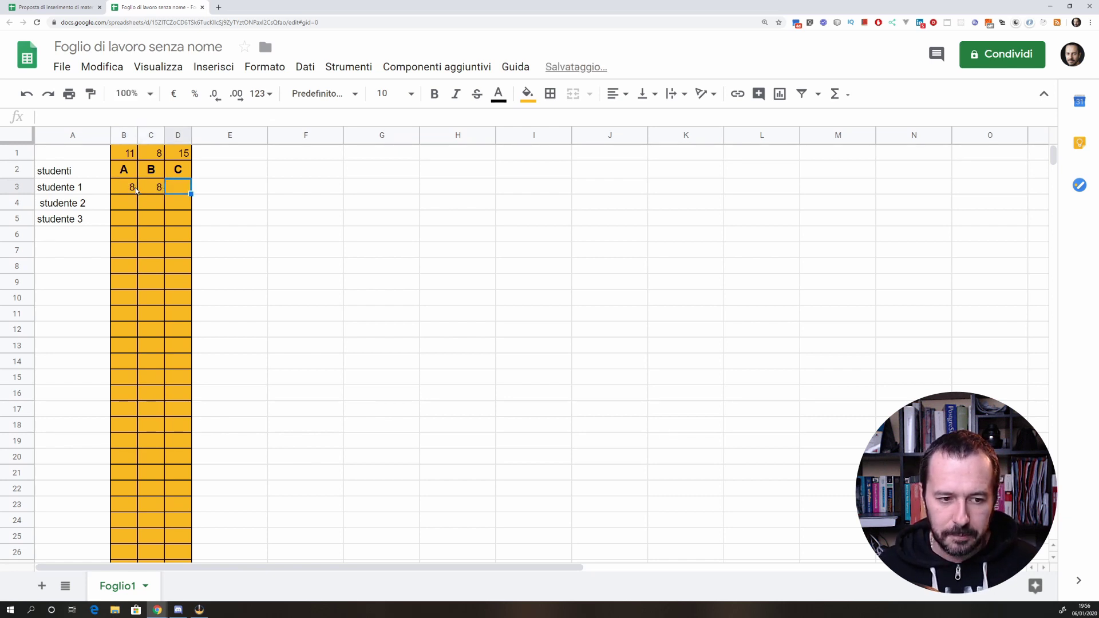
text(8)
key(Tab)
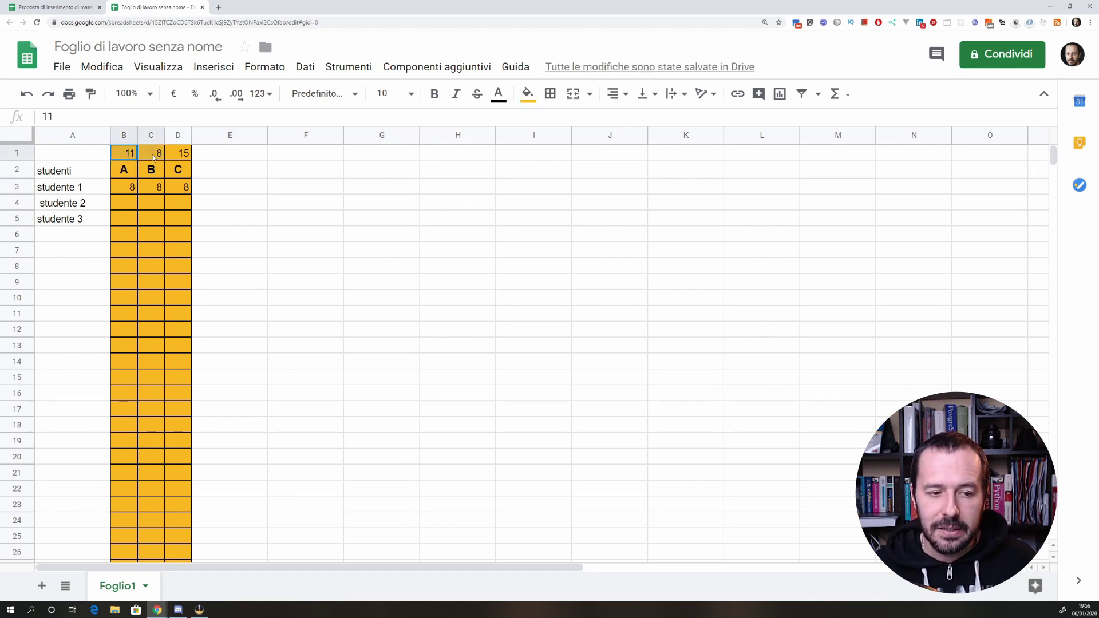
Step: Fill B1:D1 light yellow and centre-align the values 11, 8 and 15
drag(128, 156, 182, 153)
click(528, 93)
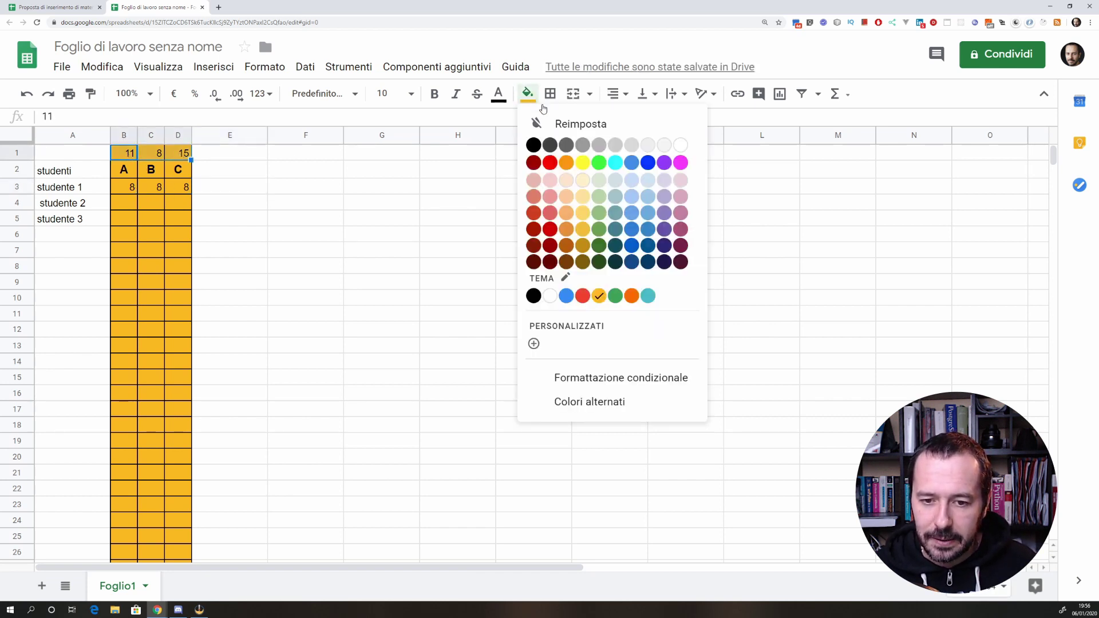
click(580, 183)
click(399, 187)
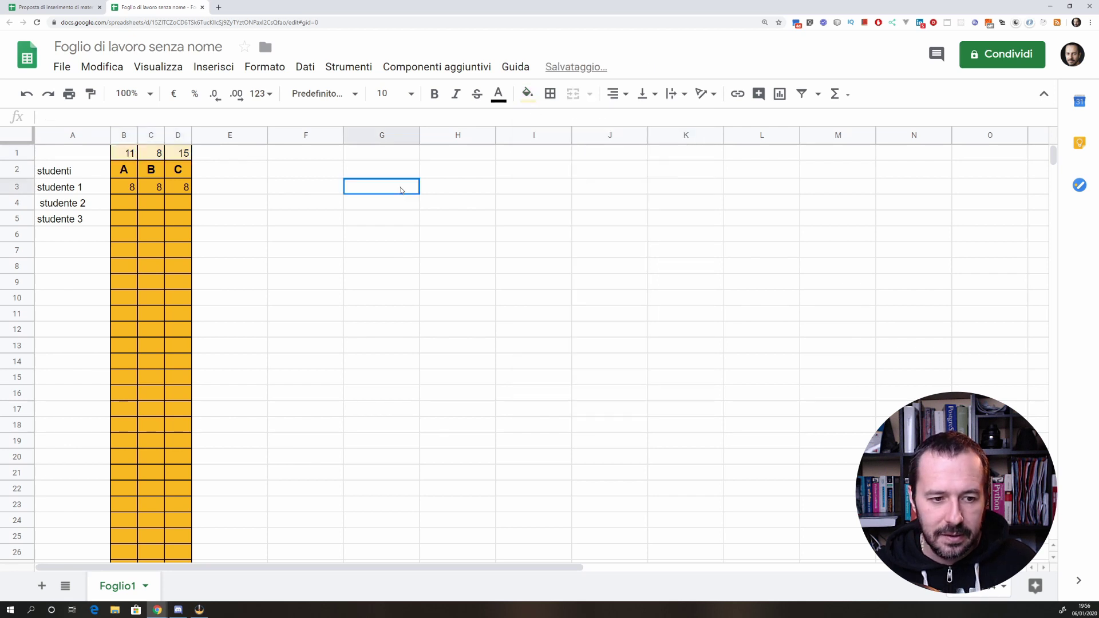
drag(125, 155, 182, 153)
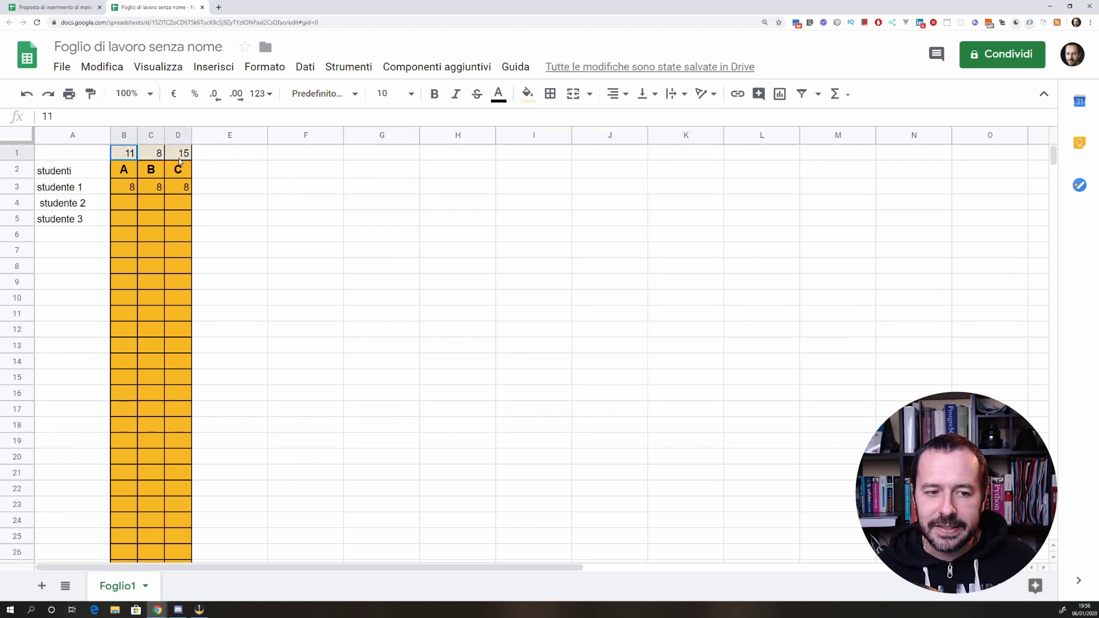
click(618, 94)
click(632, 120)
click(423, 192)
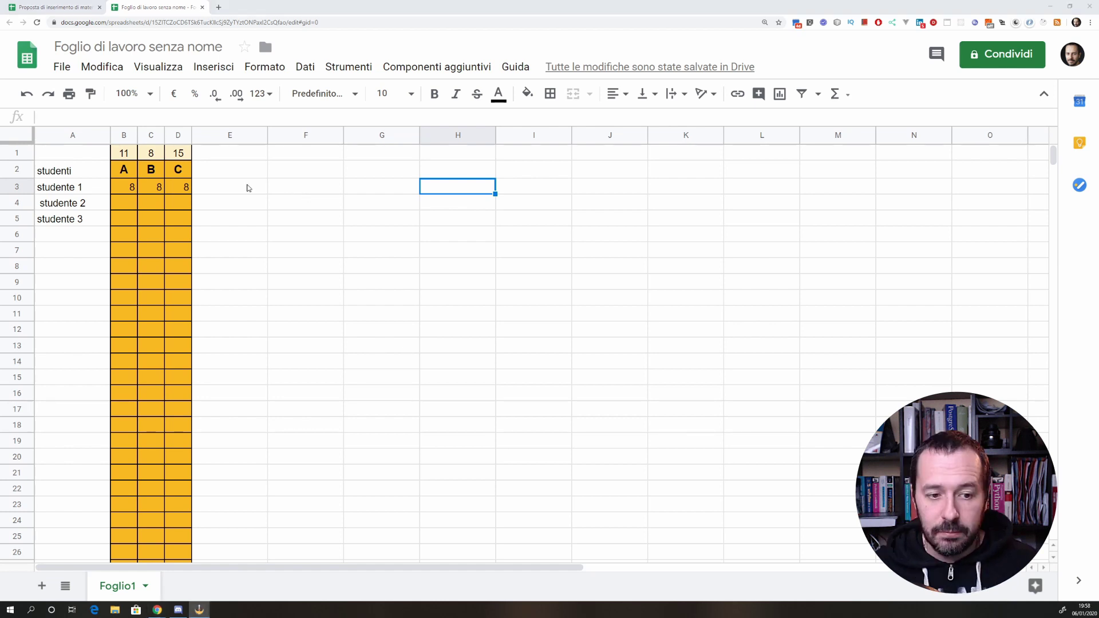
click(222, 137)
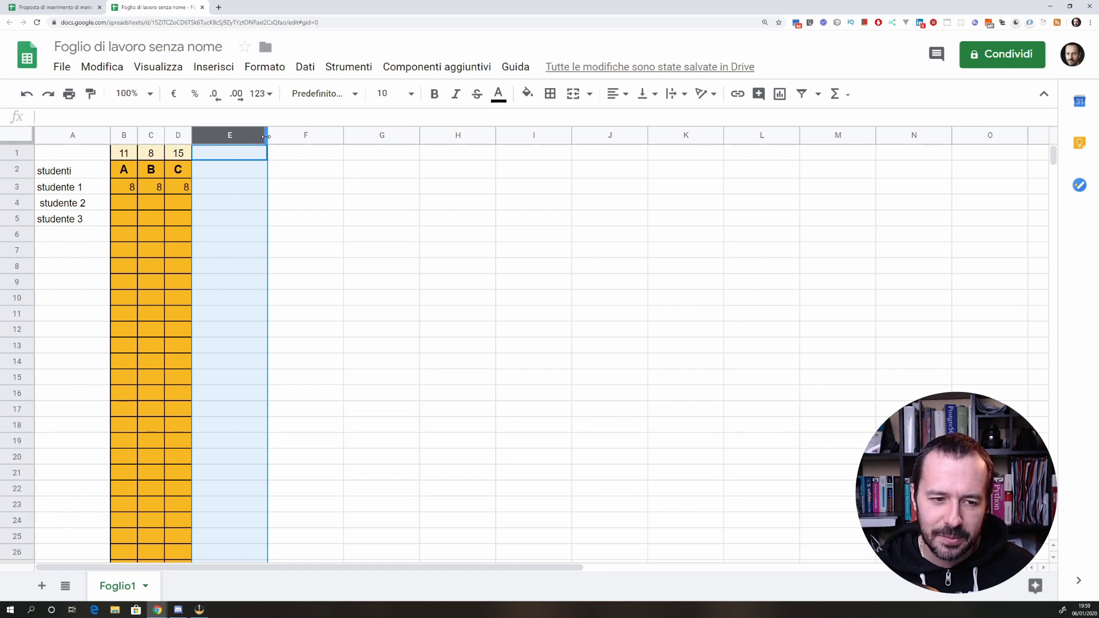
Step: Narrow column E and fill it black to form a thin divider strip
drag(267, 135, 201, 135)
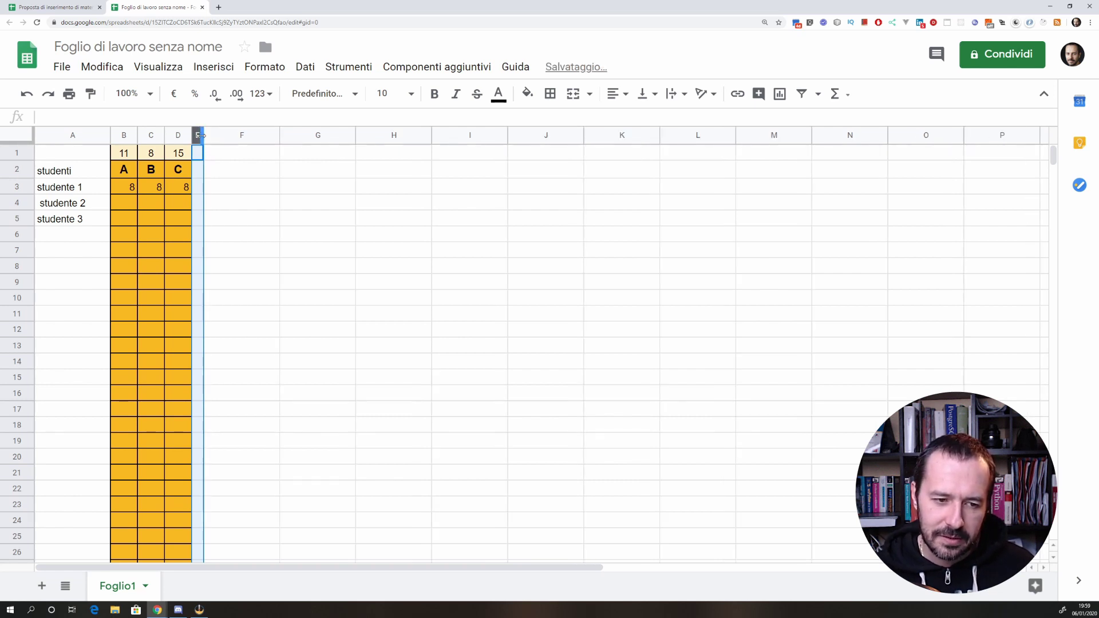
click(527, 94)
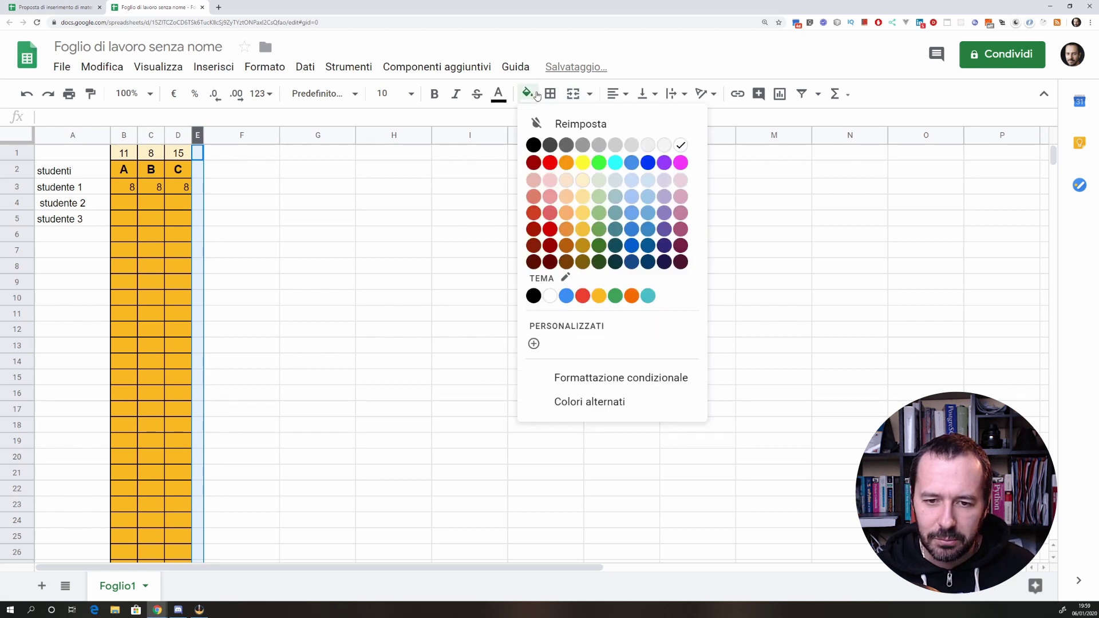
click(532, 146)
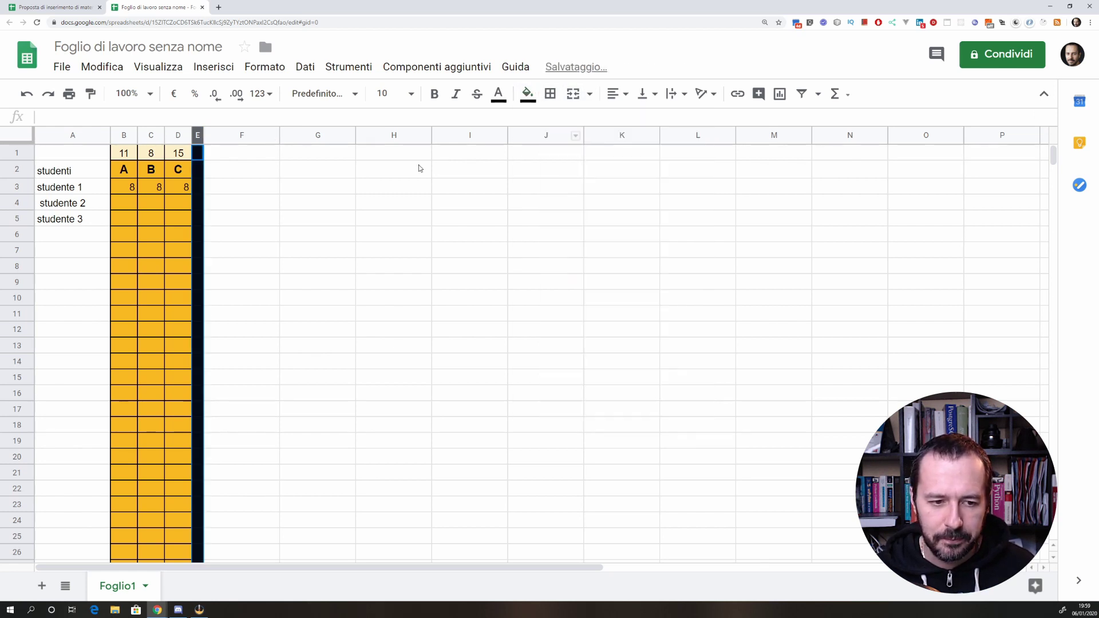
drag(204, 136, 198, 136)
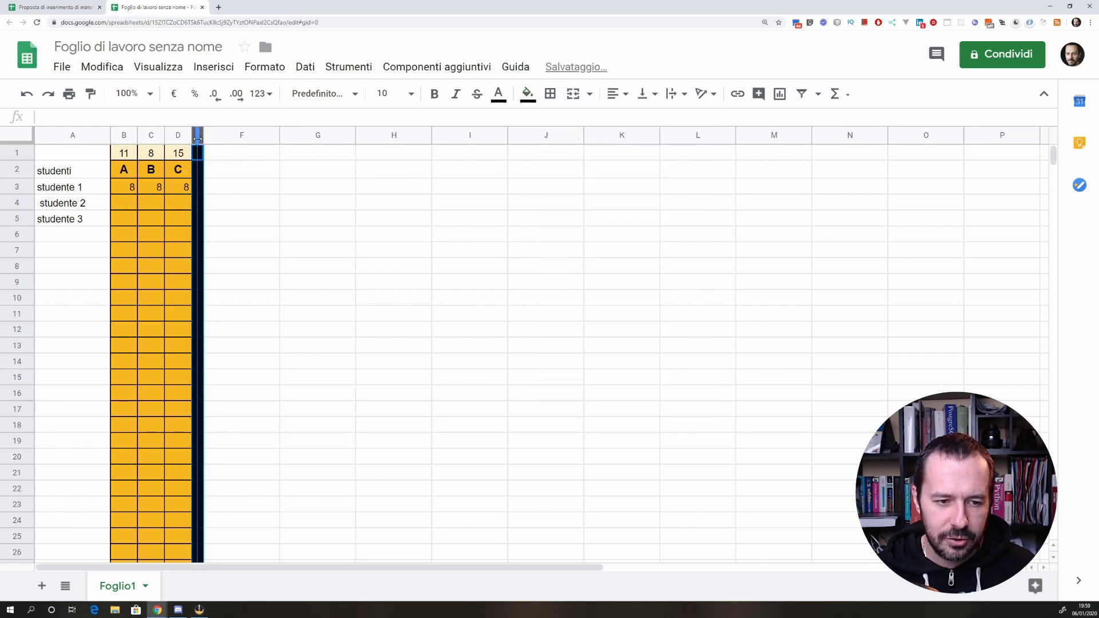
click(217, 188)
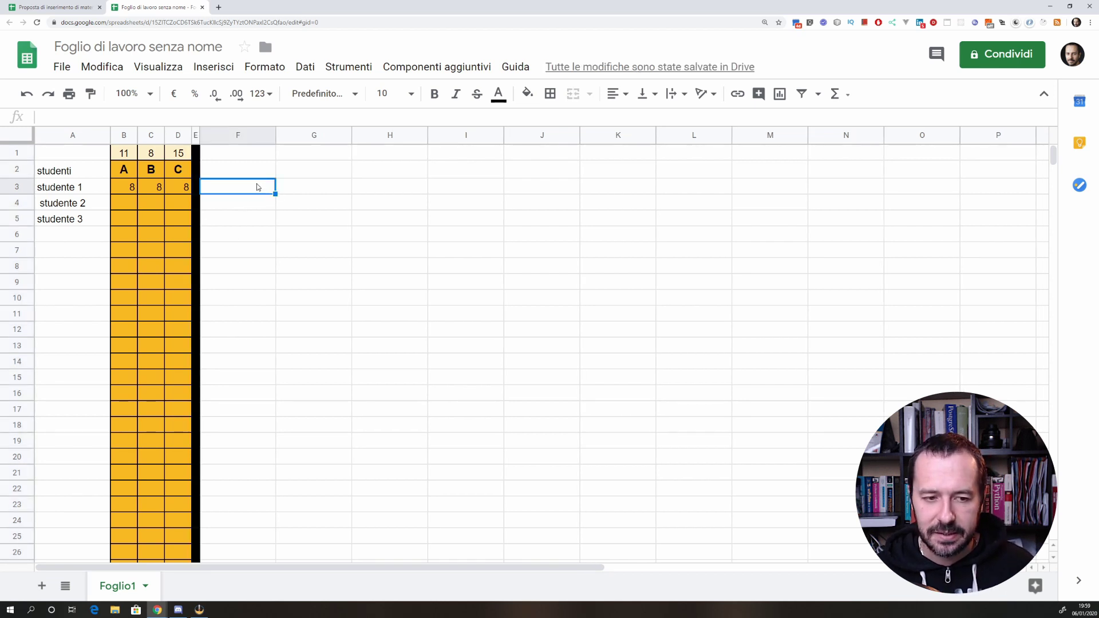
Step: Enter the headers A, B and C in cells F2, G2 and H2
click(231, 172)
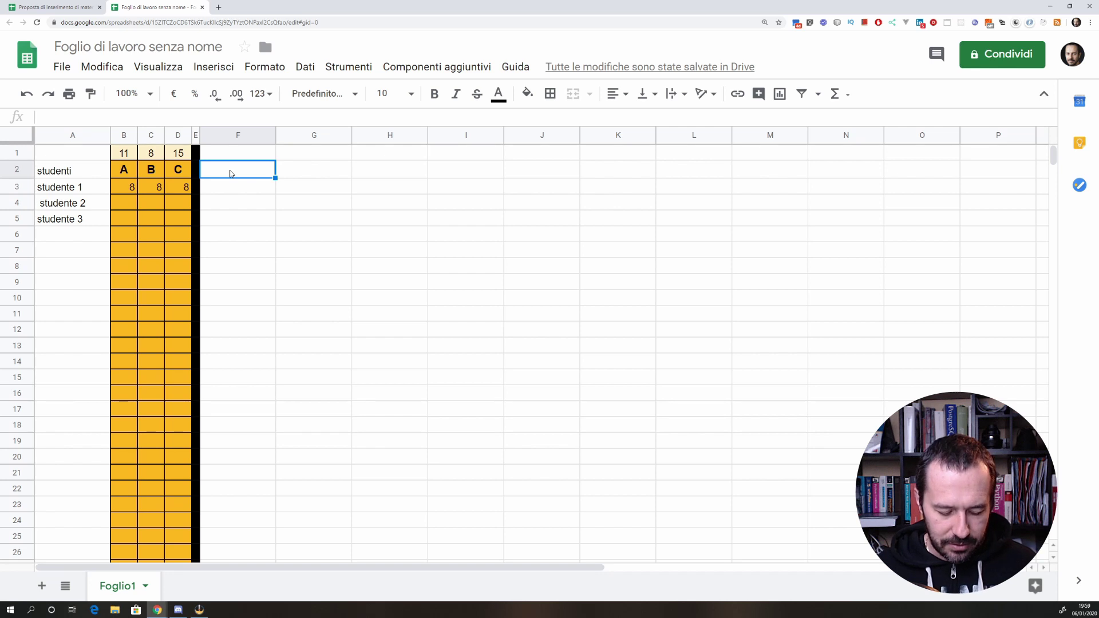
text(A)
key(Tab)
text(B)
key(Tab)
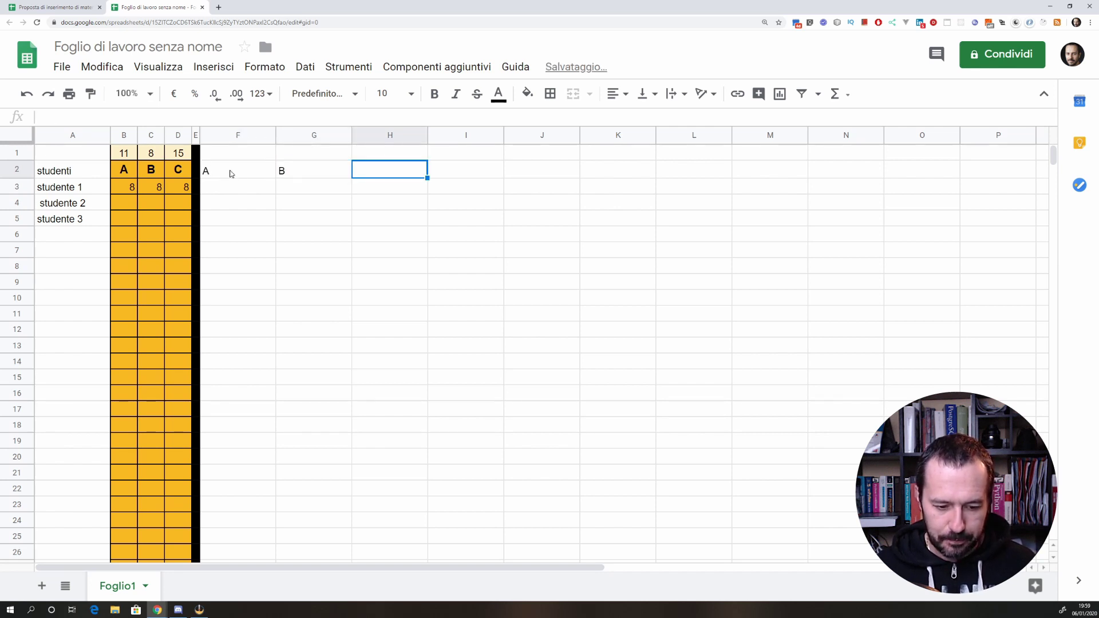
text(C)
key(Tab)
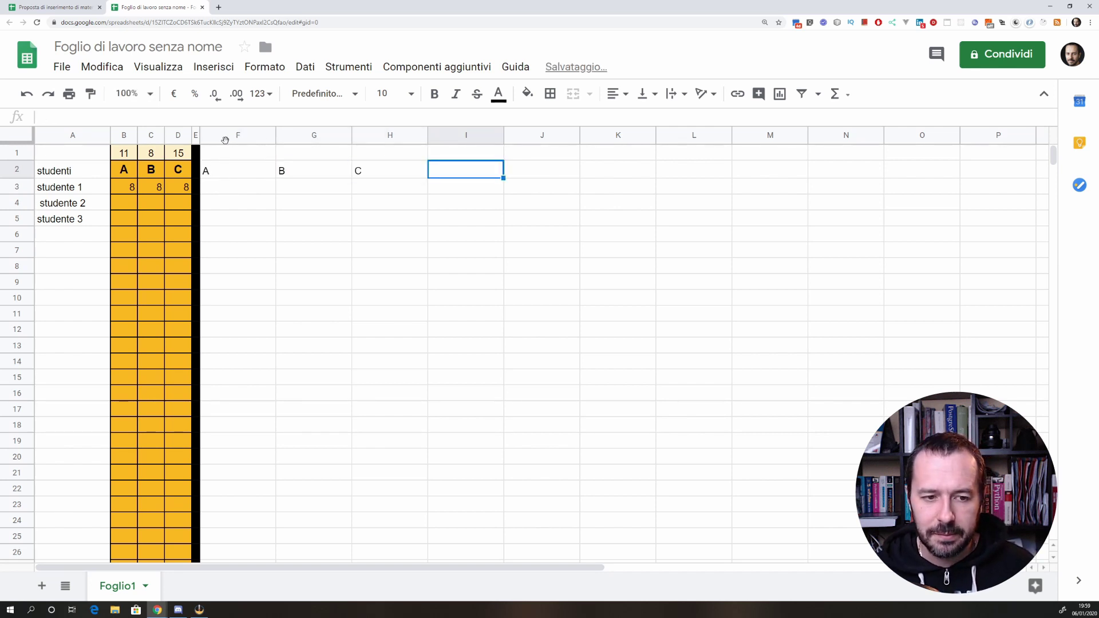
Step: Narrow columns F to H to match the B–D columns
mouse_move(227, 139)
mouse_down()
mouse_move(403, 137)
mouse_move(372, 138)
mouse_up()
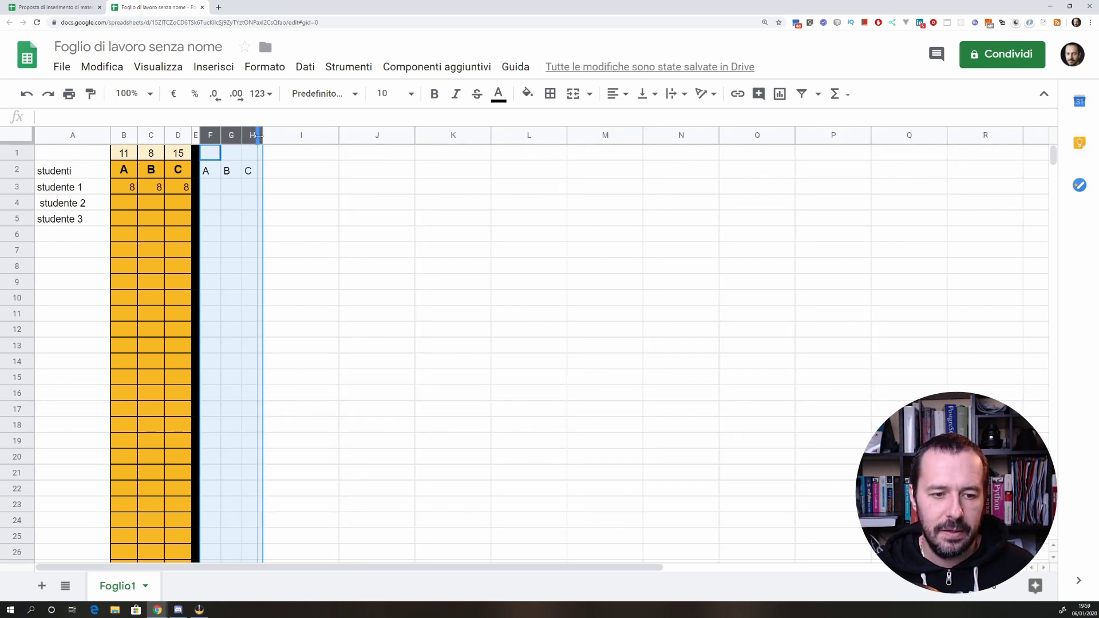
drag(263, 136, 254, 136)
click(286, 171)
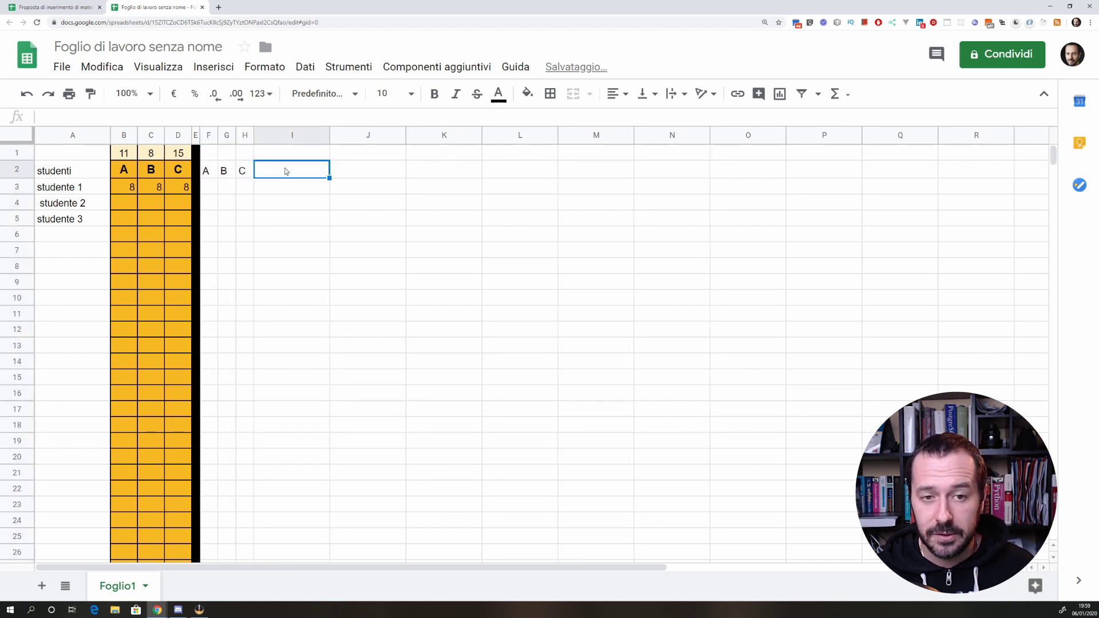
Step: Enter =B3/$B$1 in F3 and widen column F so 0,727 shows fully
click(213, 191)
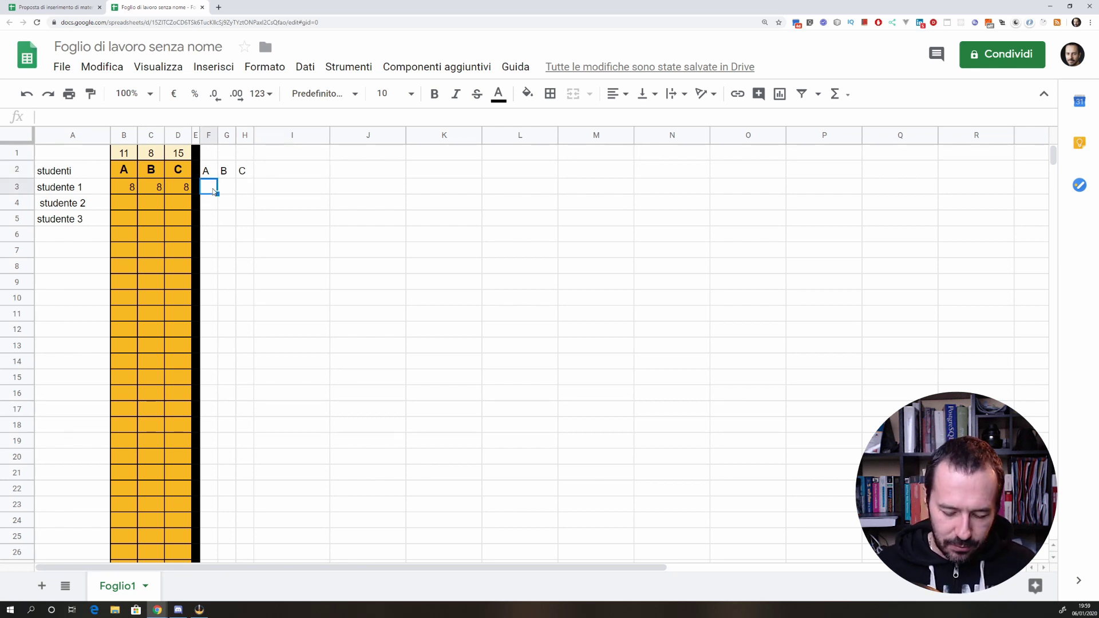
text(=)
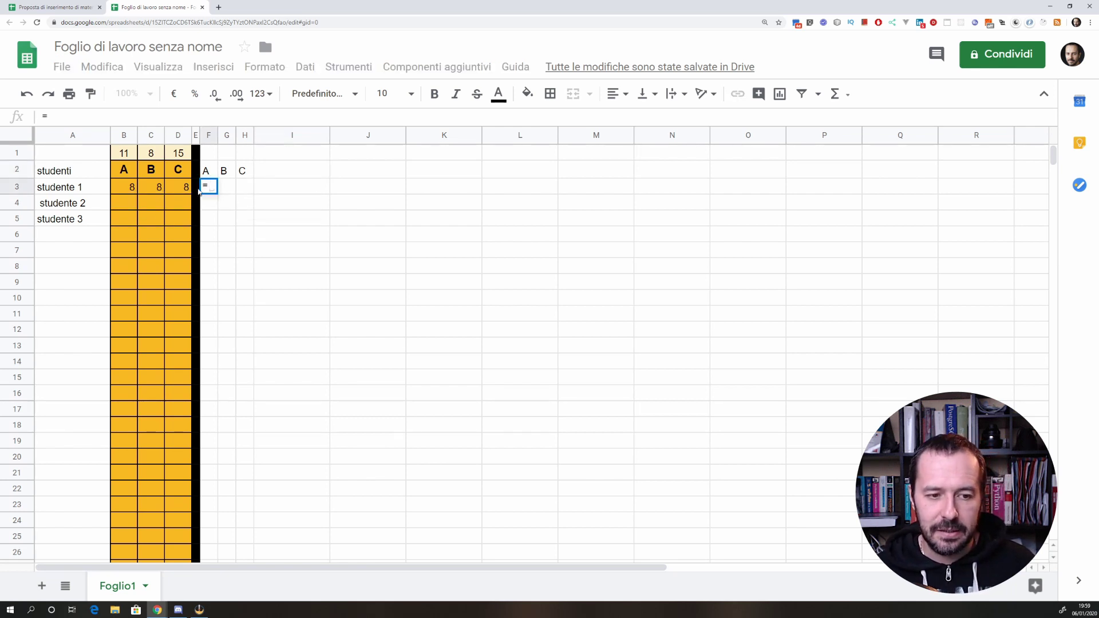
click(124, 191)
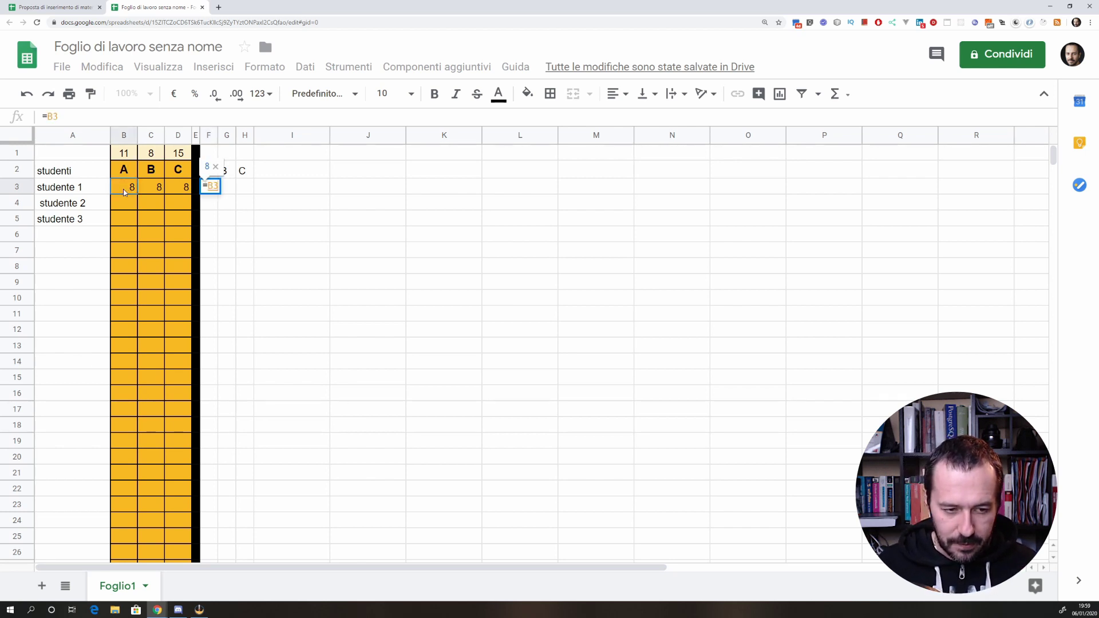
text(/)
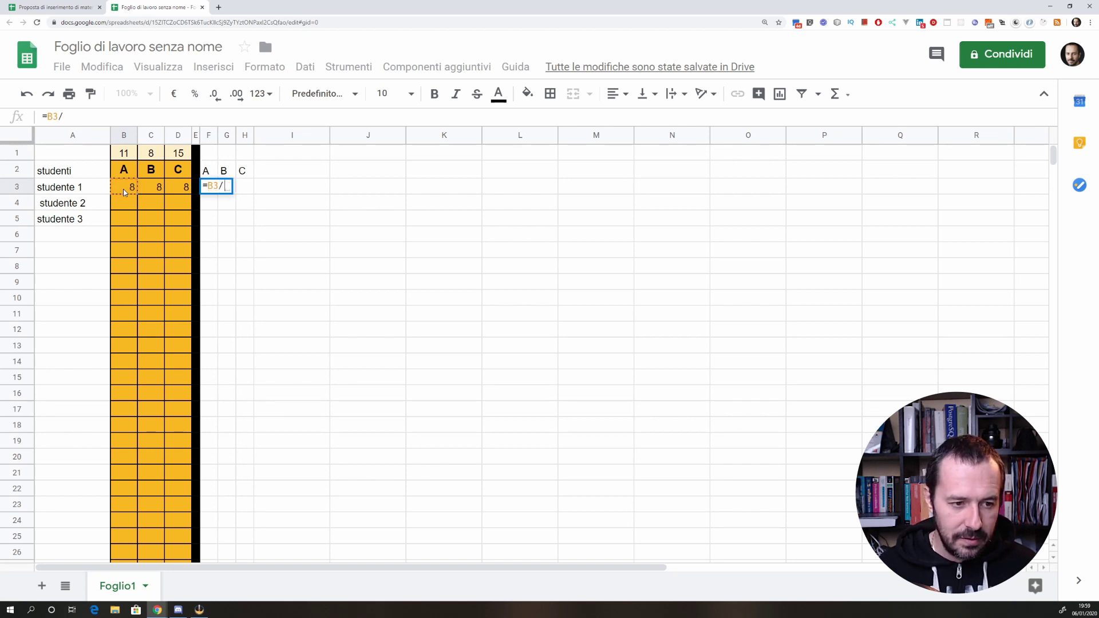
click(128, 155)
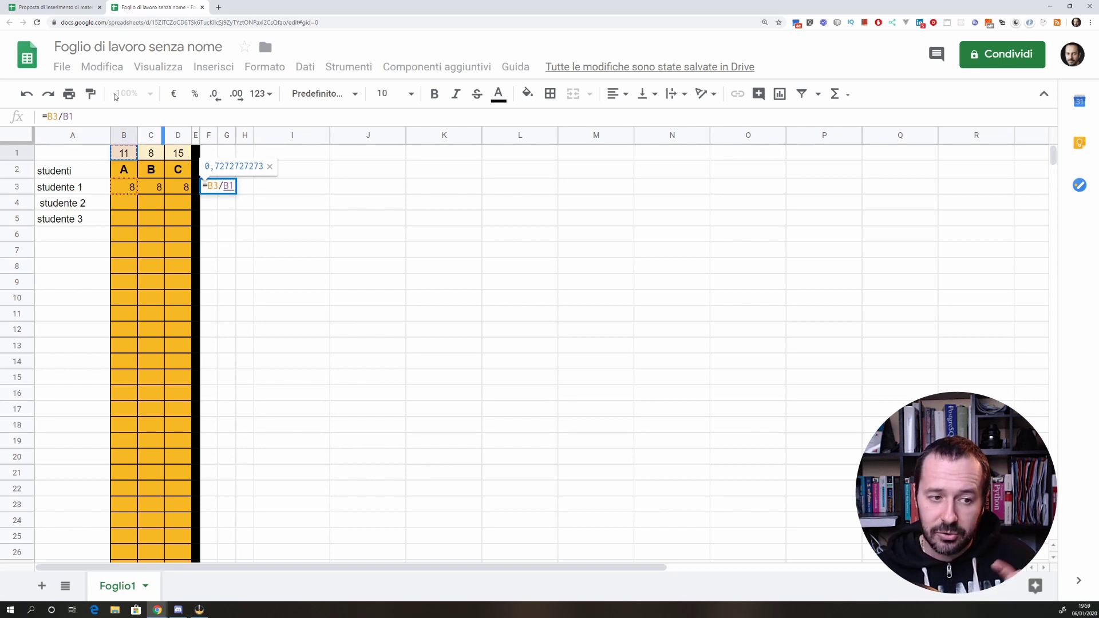
click(66, 116)
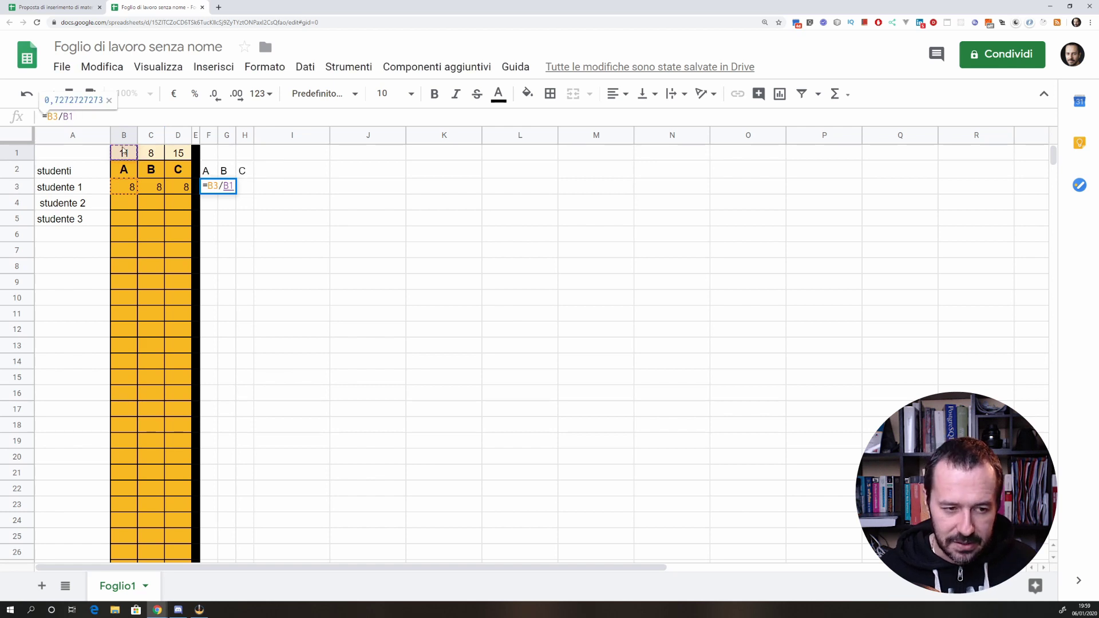
text($)
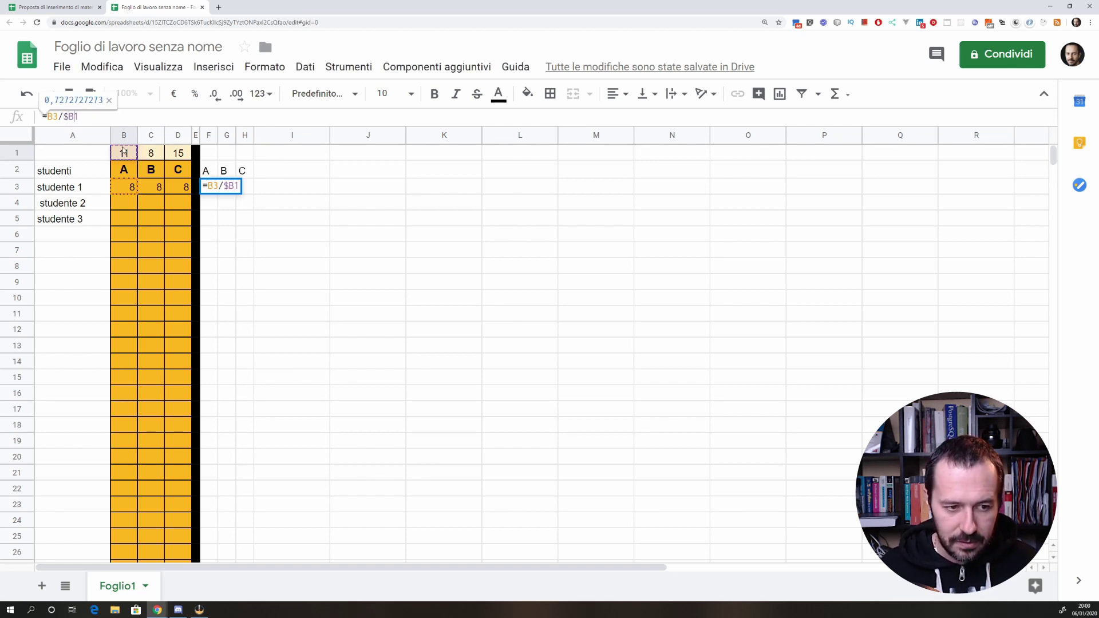
key(Right)
text($)
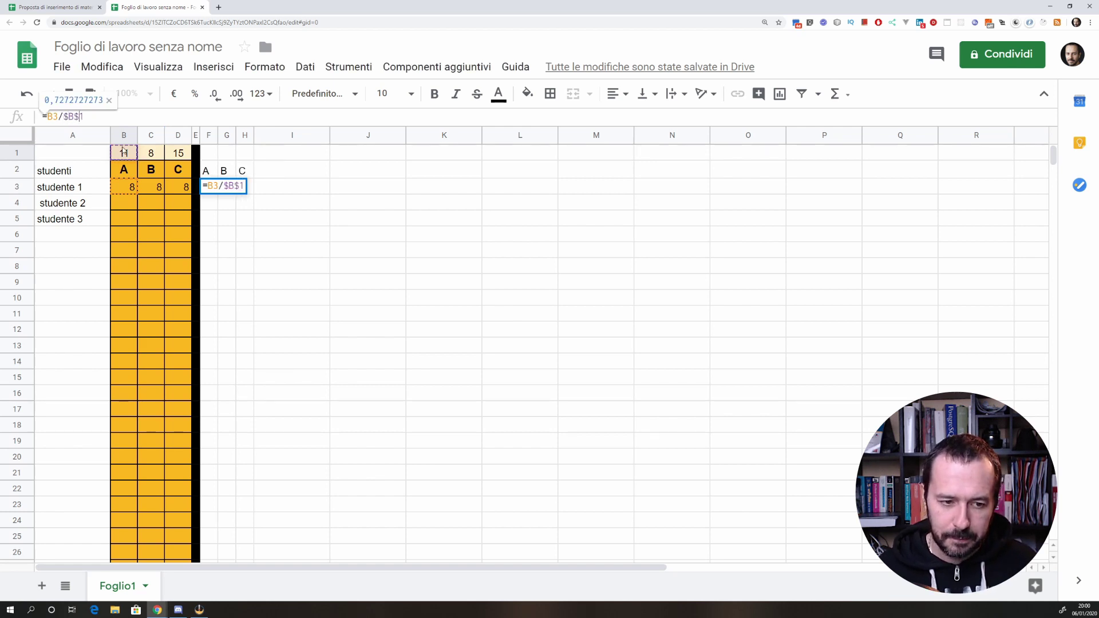
key(Return)
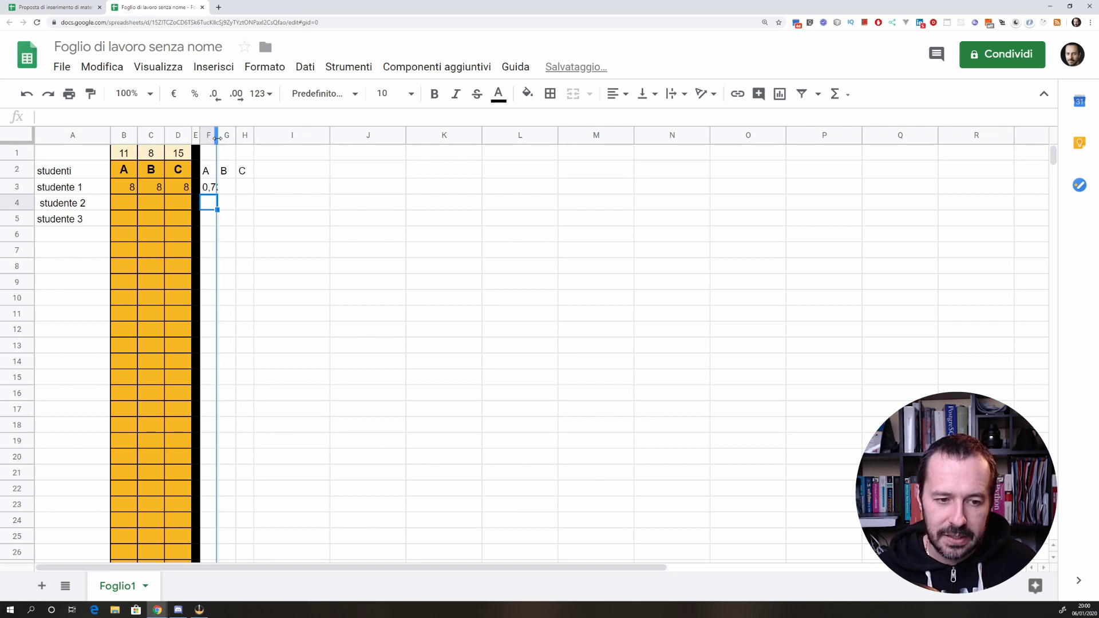
drag(218, 137, 223, 137)
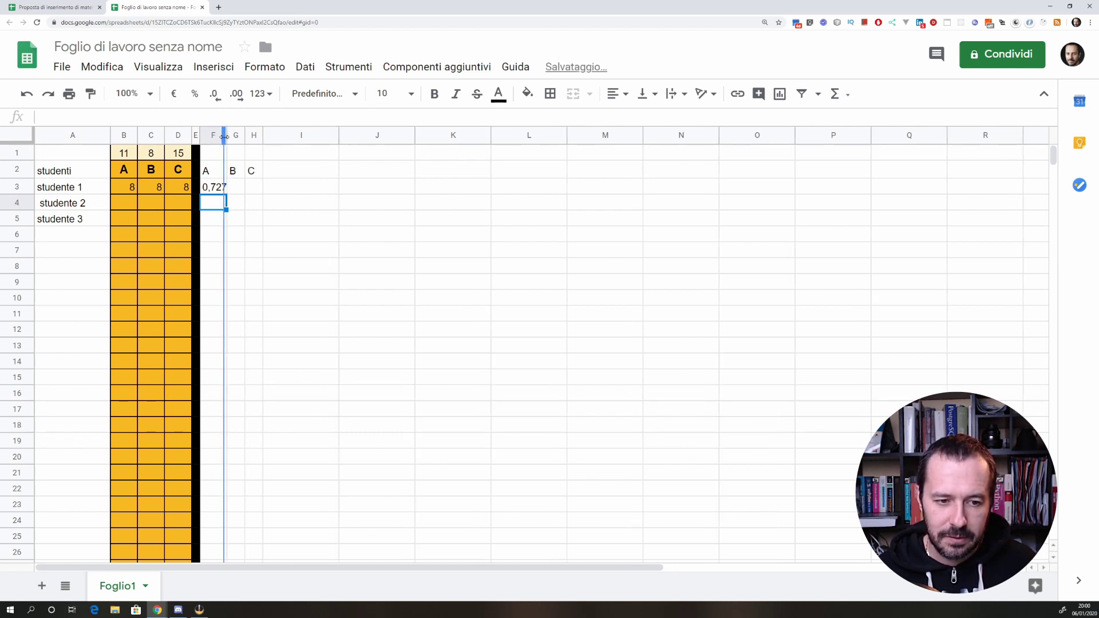
Step: Enter a formula in G3 dividing C3 by C1, giving student 1's B ratio of 1
click(236, 190)
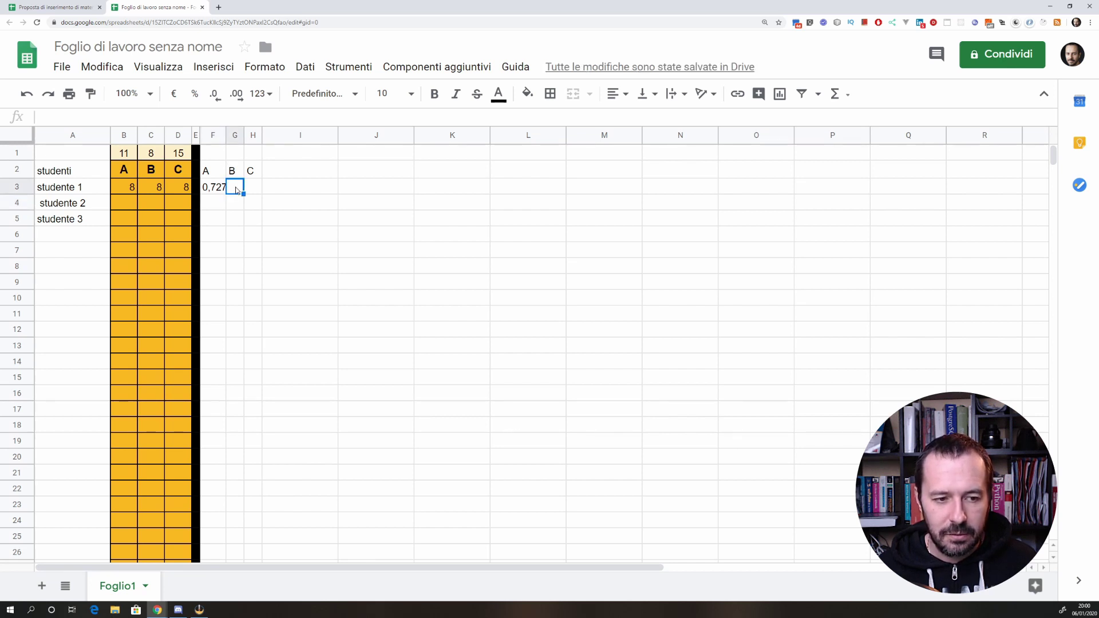
text(=)
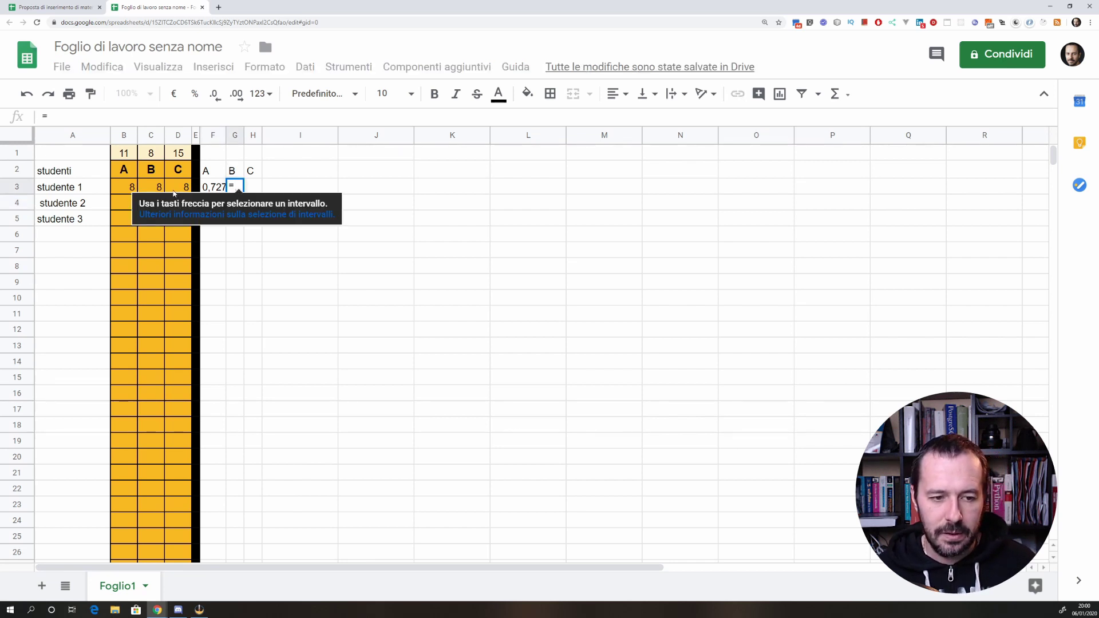
click(155, 188)
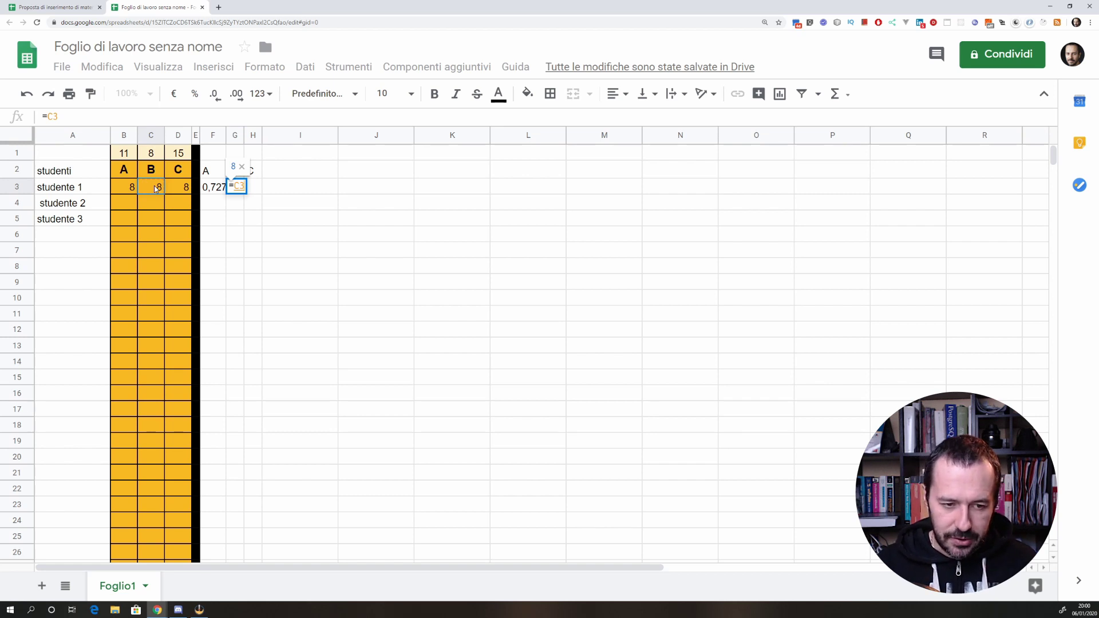
text(/)
click(147, 159)
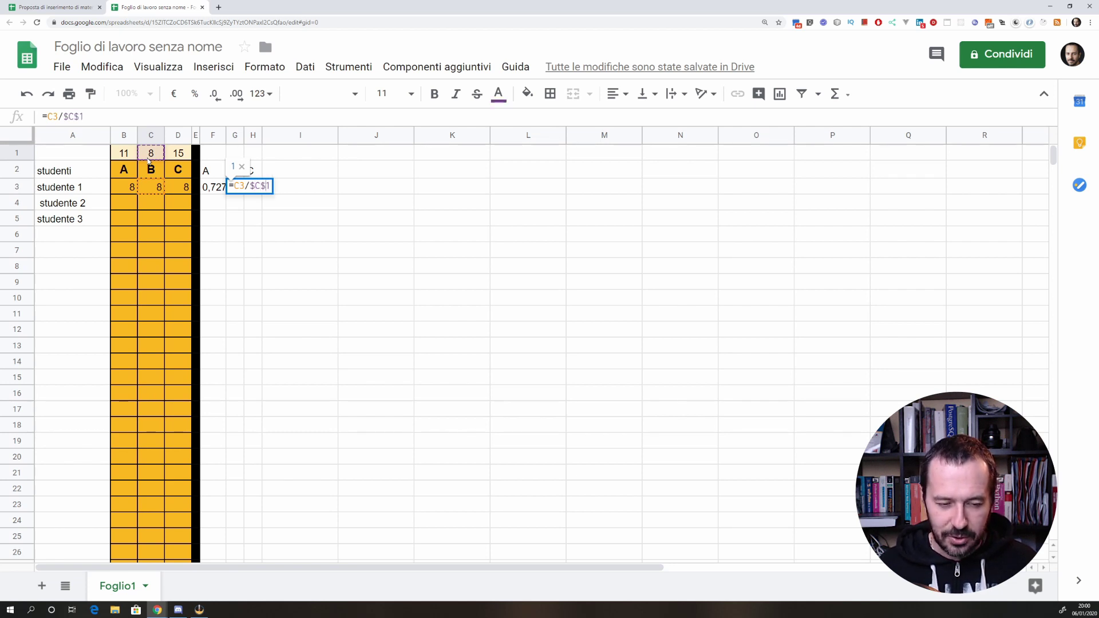
key(Return)
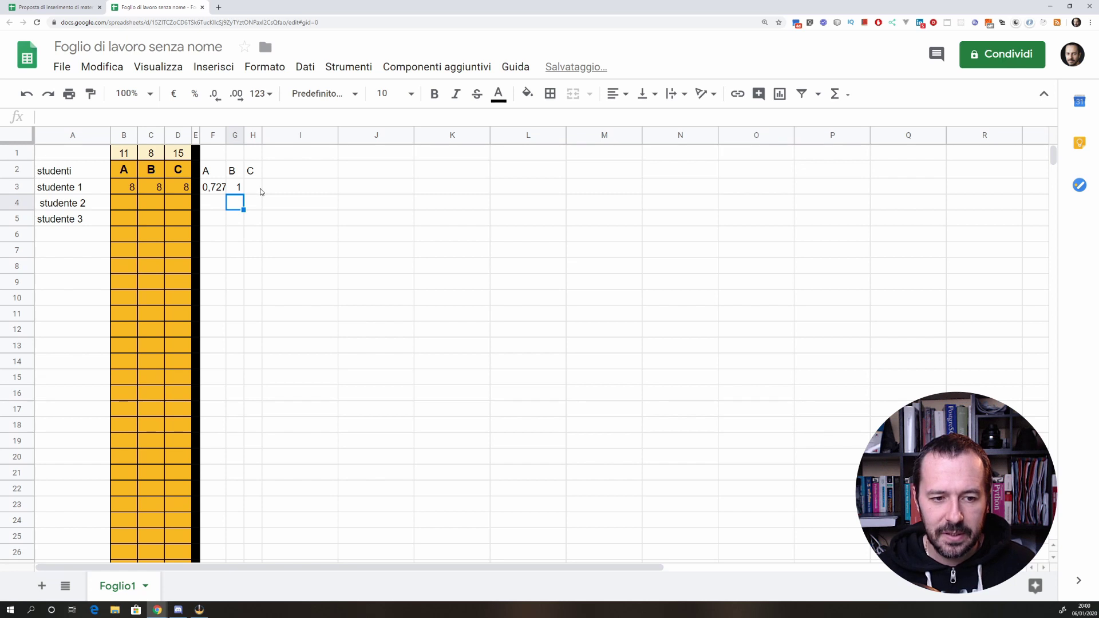
Step: Enter =D3/$D$1 in H3 for student 1's C ratio of about 0,53
click(261, 191)
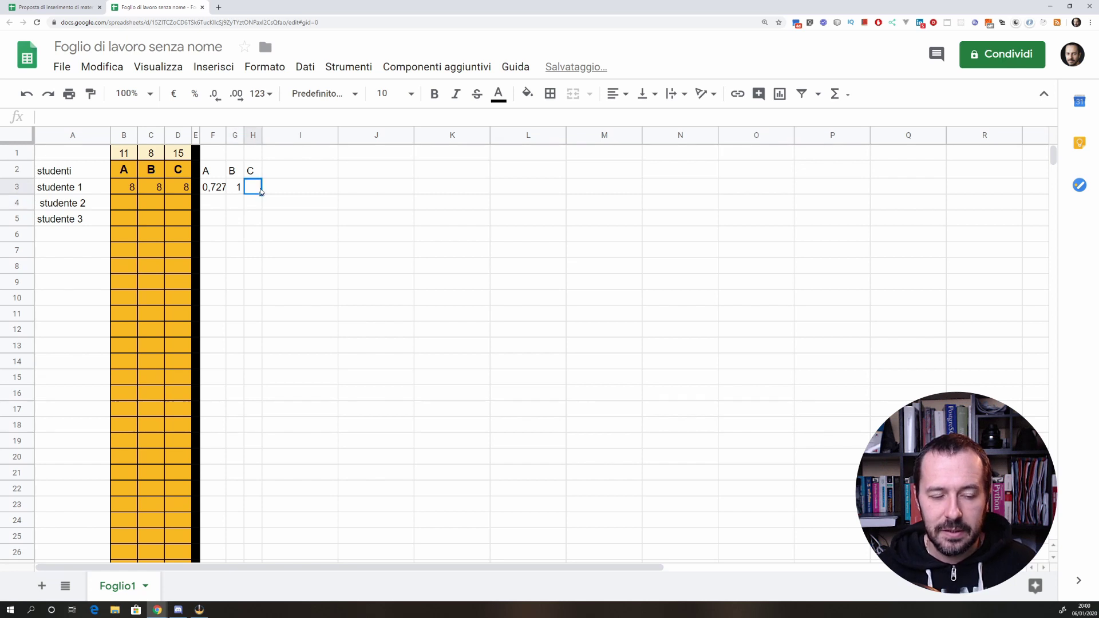
click(177, 192)
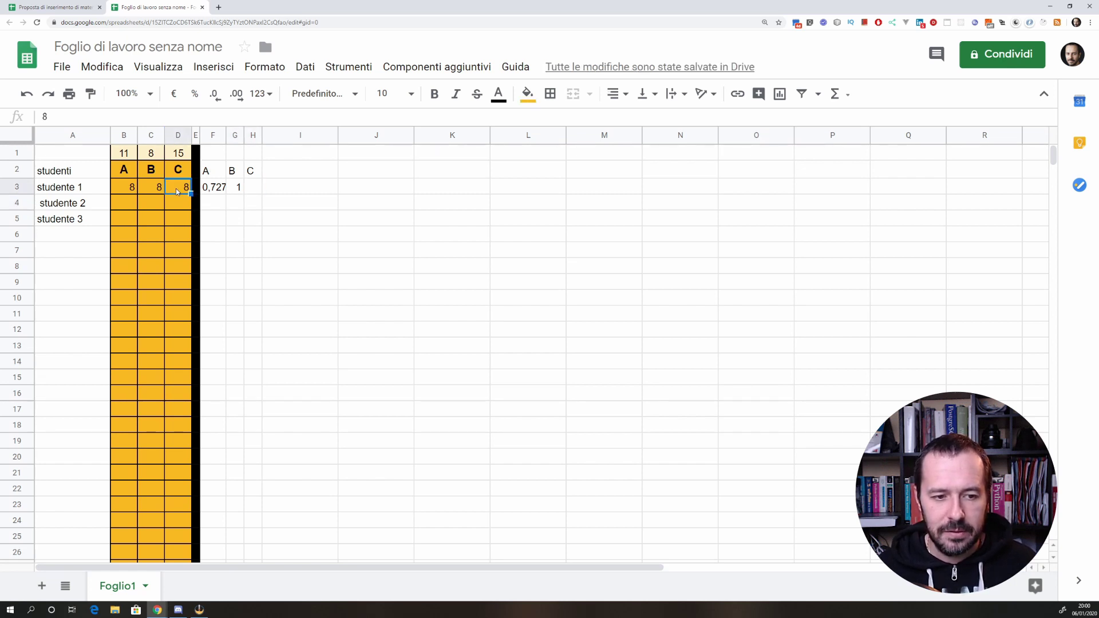
click(252, 189)
text(=)
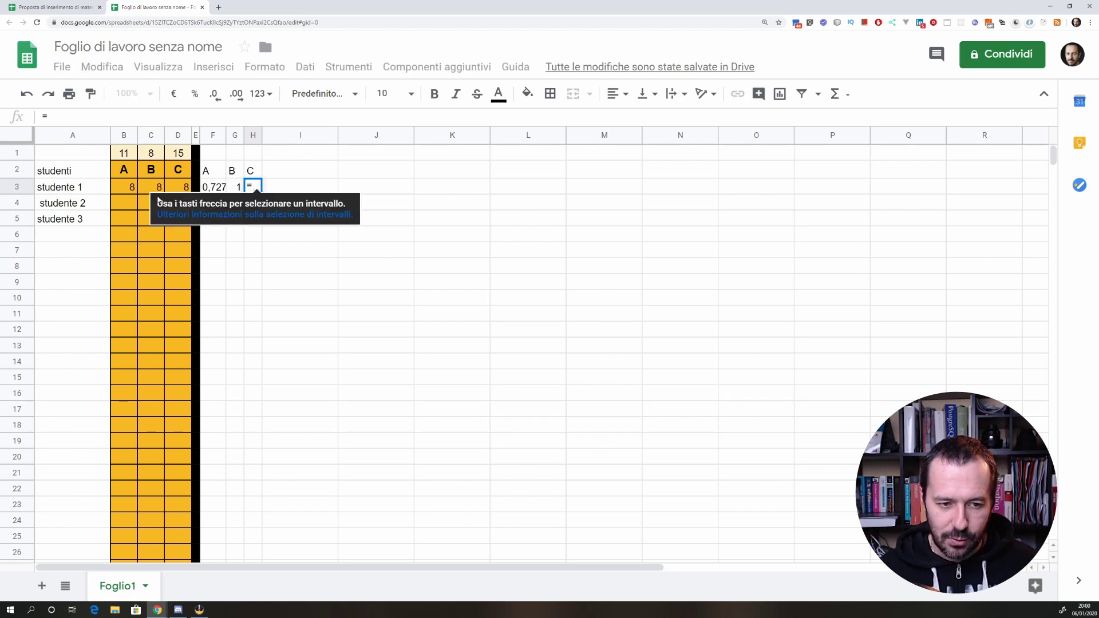
click(183, 190)
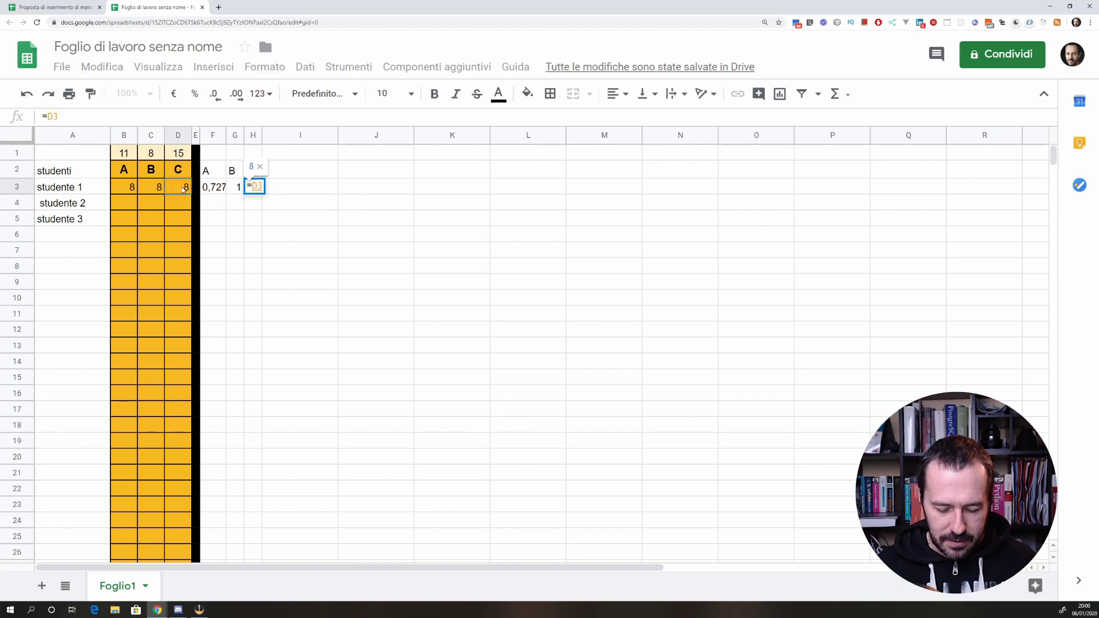
text(/)
click(180, 153)
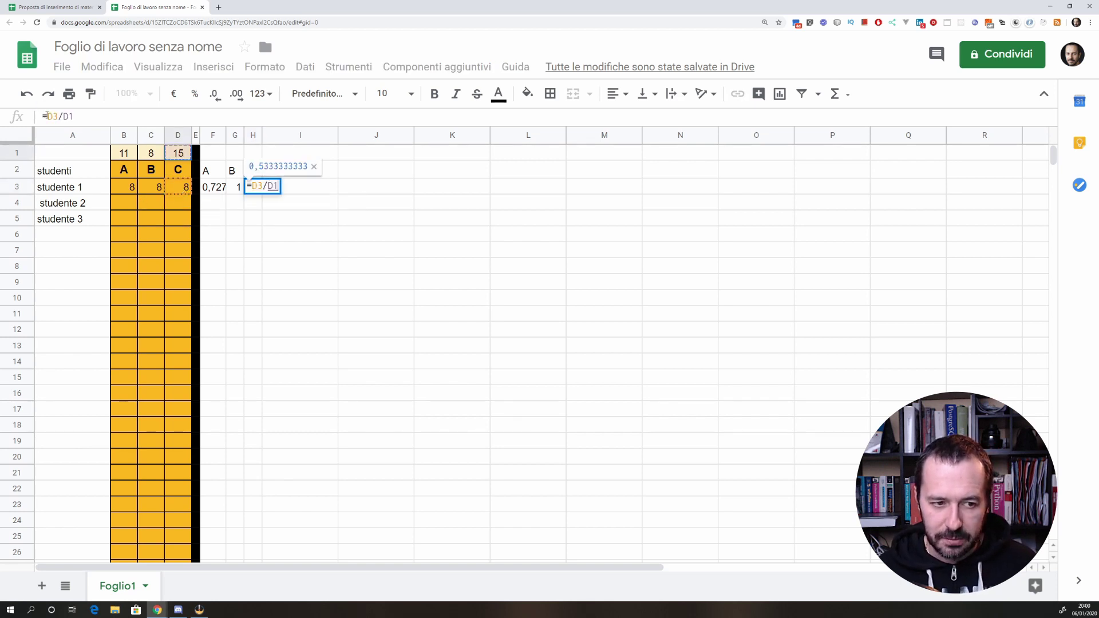
click(64, 118)
text($)
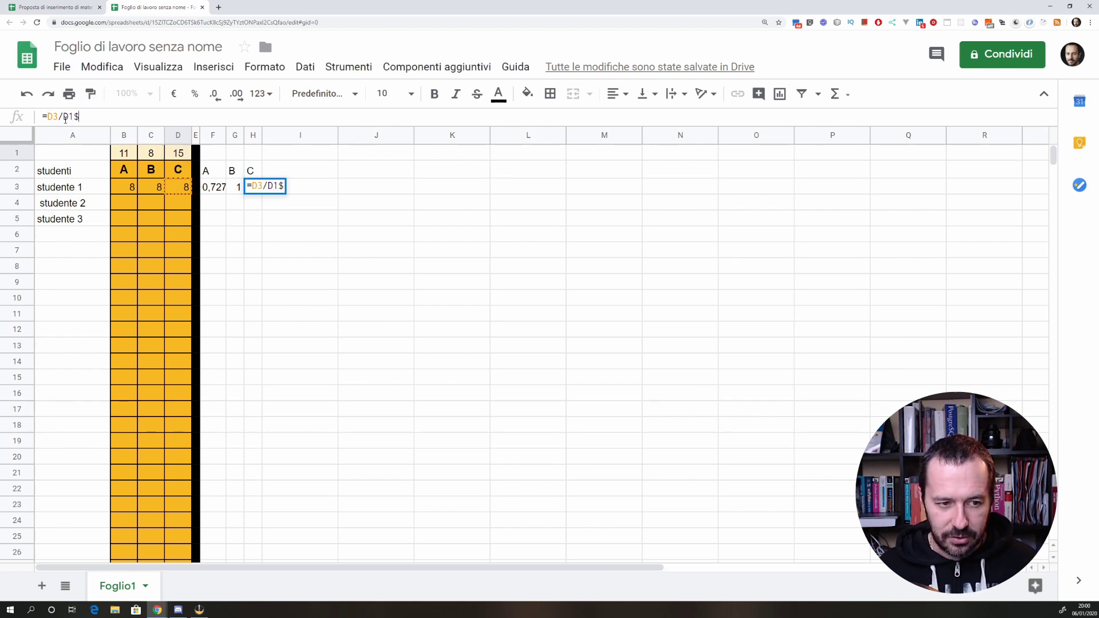
click(64, 117)
text($)
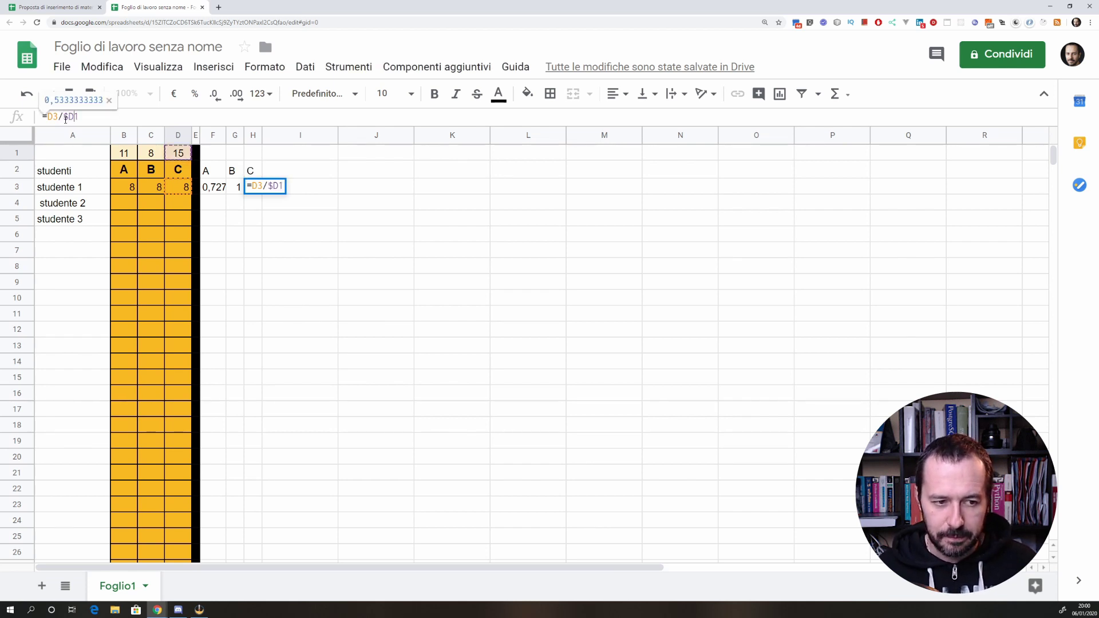
key(End)
key(BackSpace)
key(Left)
text($)
key(Return)
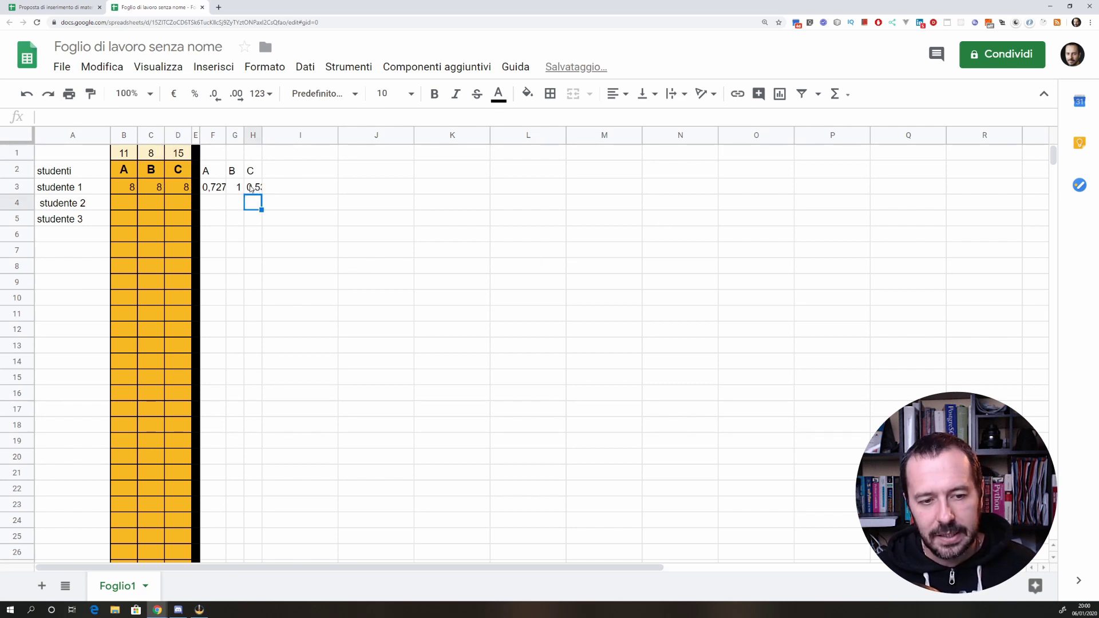
Step: Fill the F3:H3 ratio formulas down into rows 4 and 5
drag(211, 192, 261, 194)
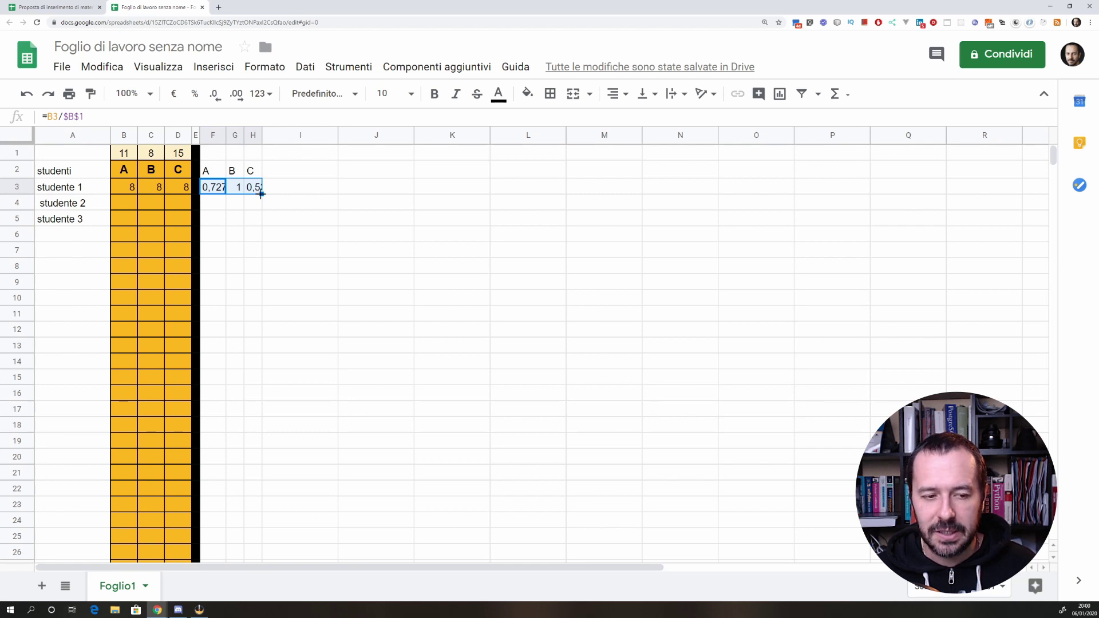
drag(261, 195, 255, 226)
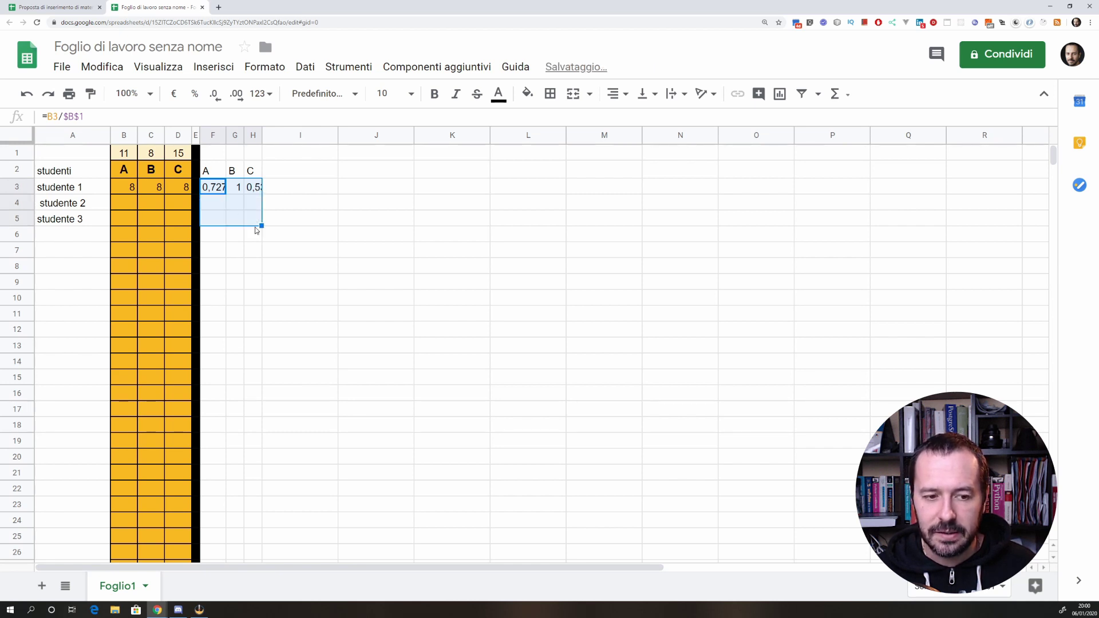
click(287, 234)
click(222, 206)
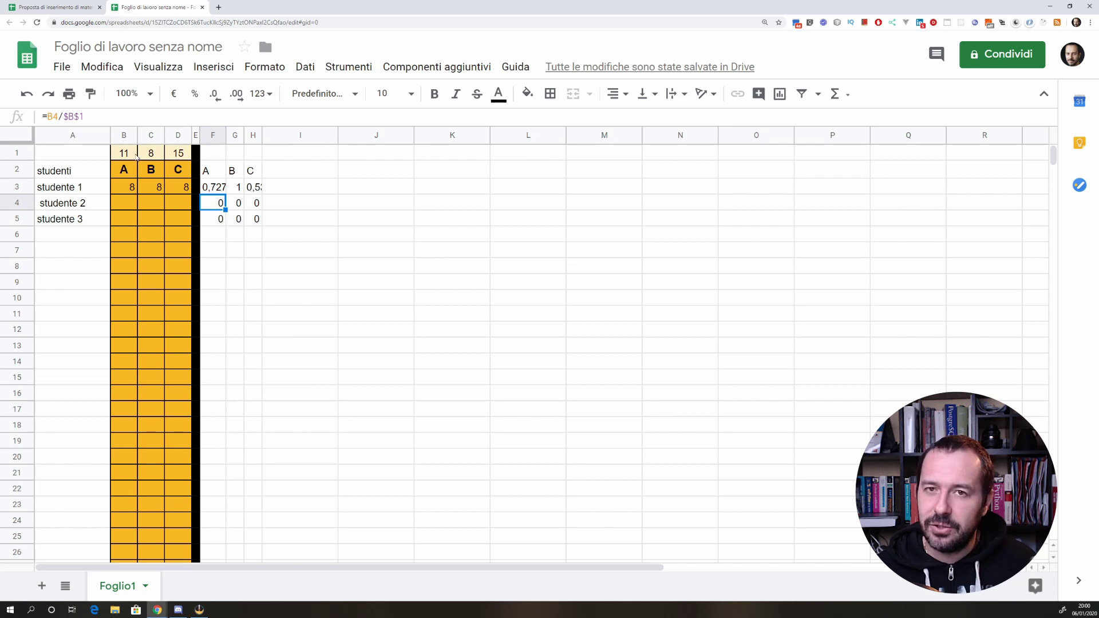
Step: Enter scores 7, 7, 7 for studente 2 in B4:D4 and 5, 5, 5 for studente 3
click(129, 206)
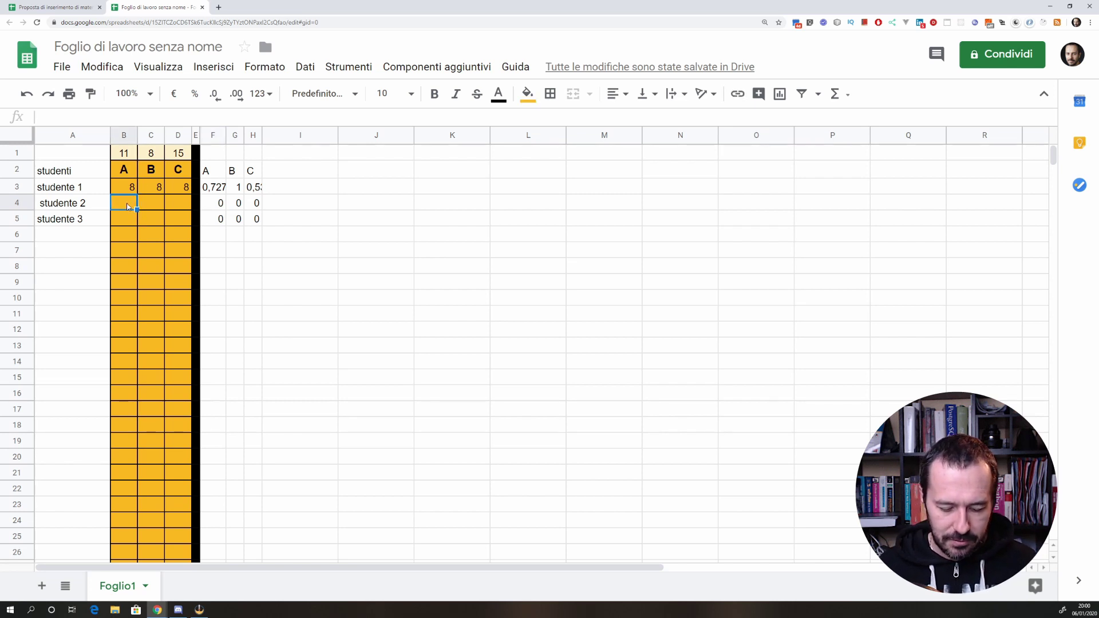
text(7)
key(Tab)
text(7)
key(Tab)
text(7)
key(Return)
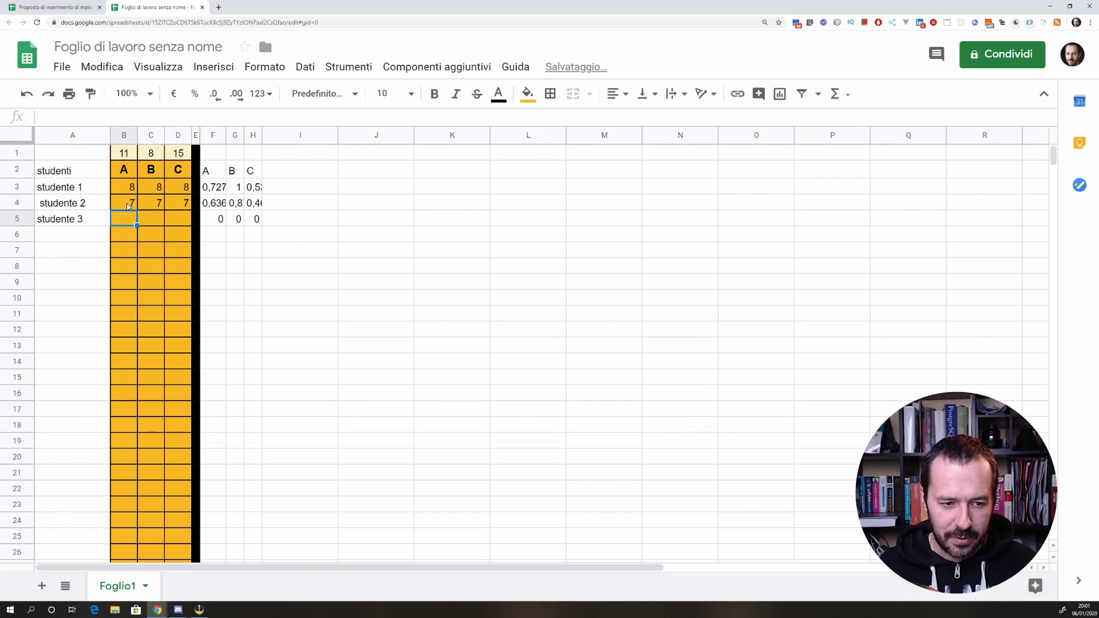
text(5)
key(Tab)
text(5)
key(Tab)
text(5)
key(Tab)
text(5)
click(214, 219)
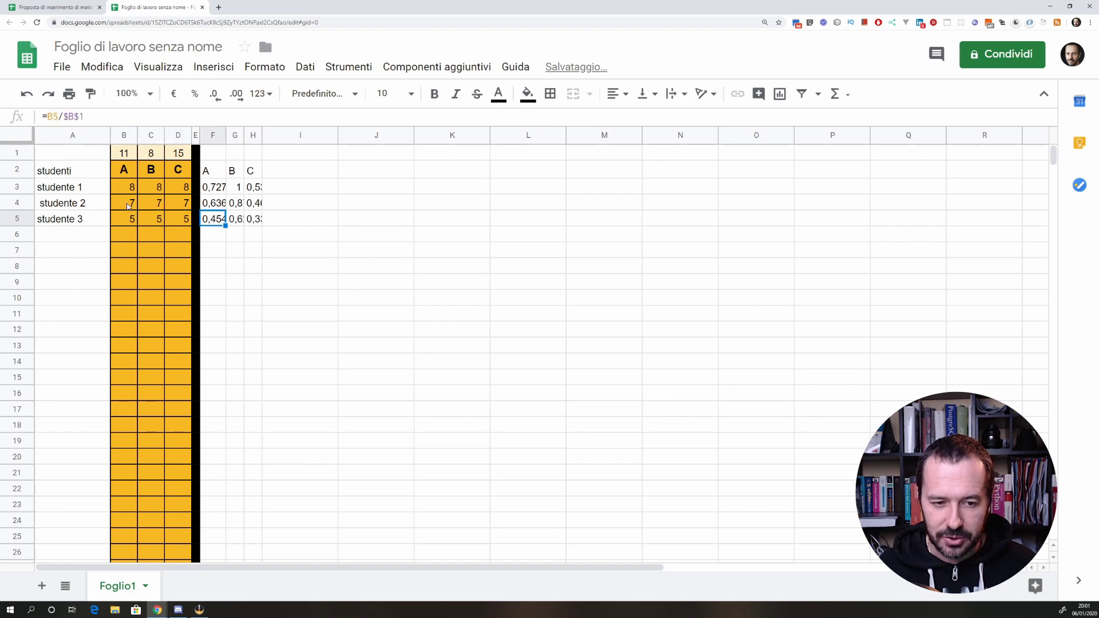
click(264, 249)
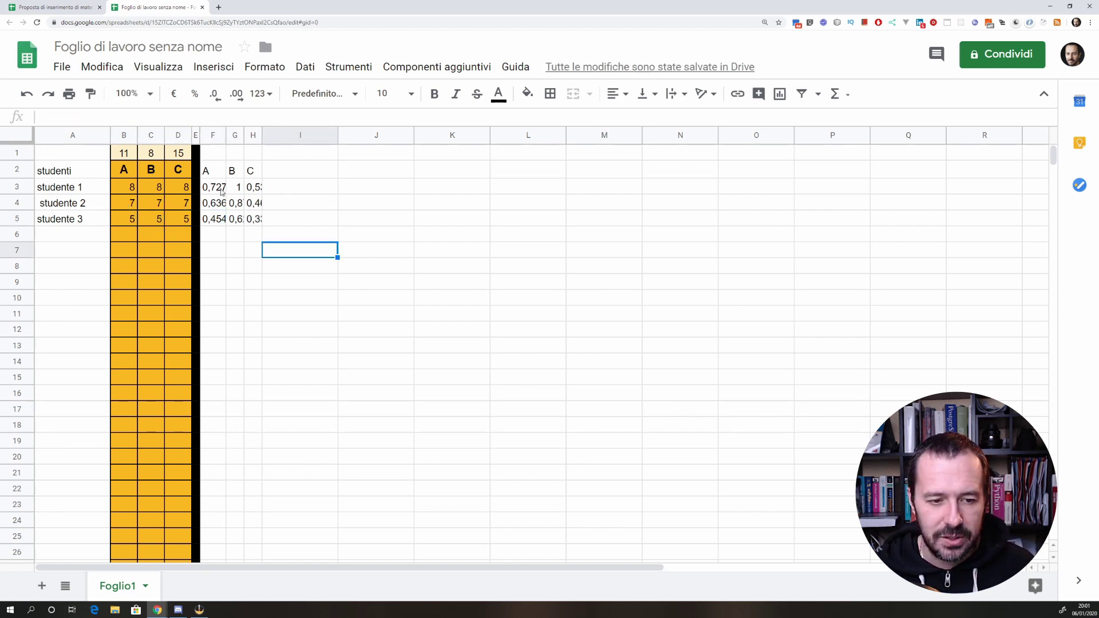
Step: Show the F3:H5 ratios with two decimals and fit columns F–H to their values
drag(215, 187, 255, 220)
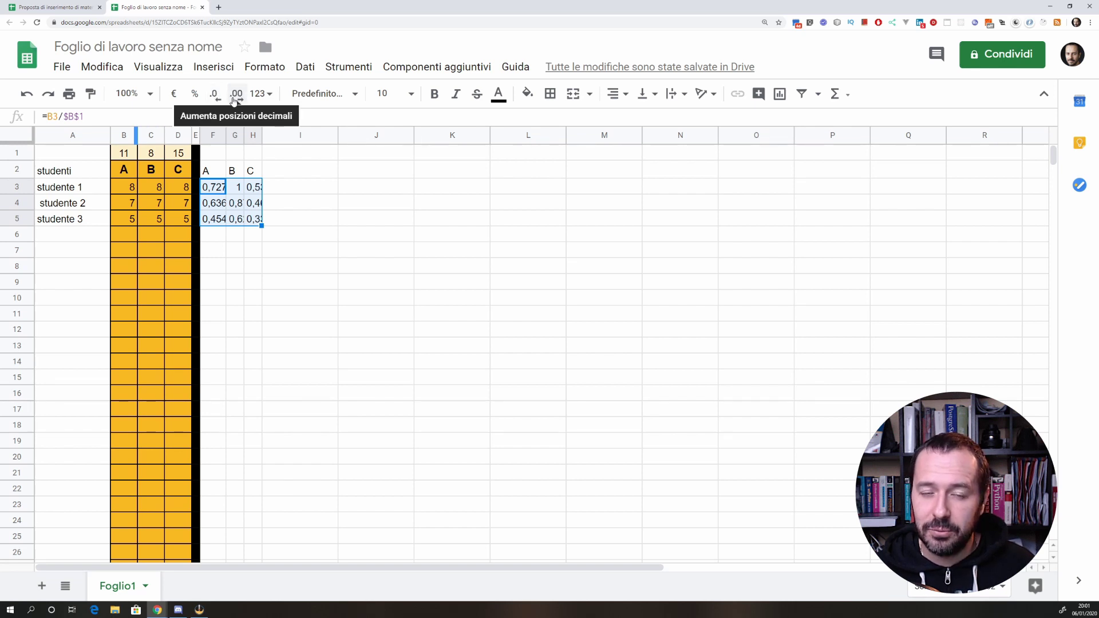
click(215, 95)
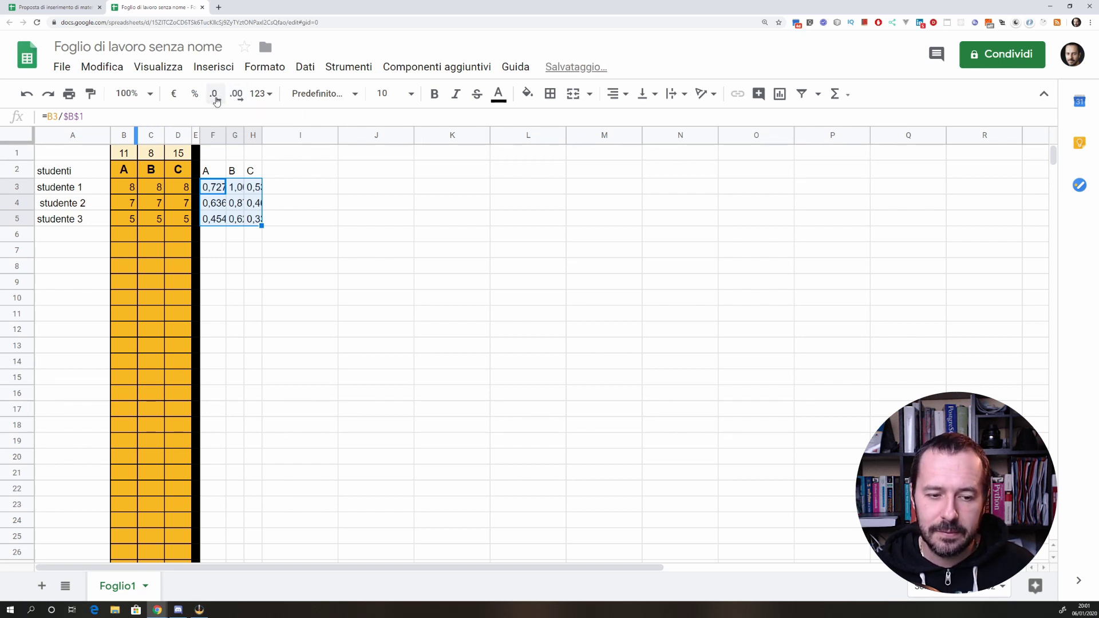
click(215, 95)
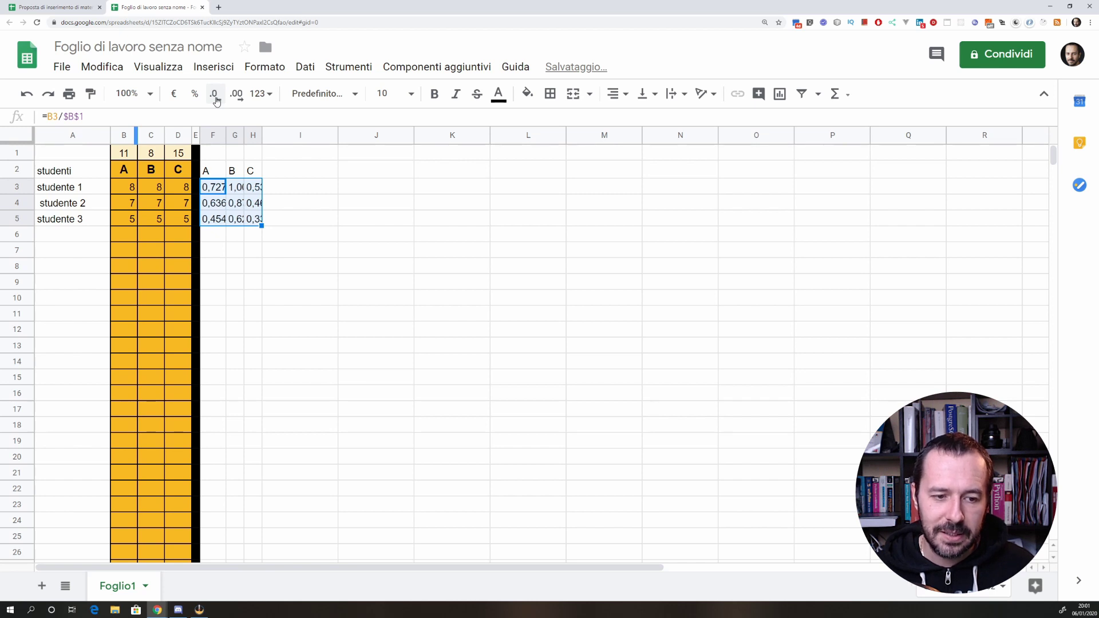
click(214, 95)
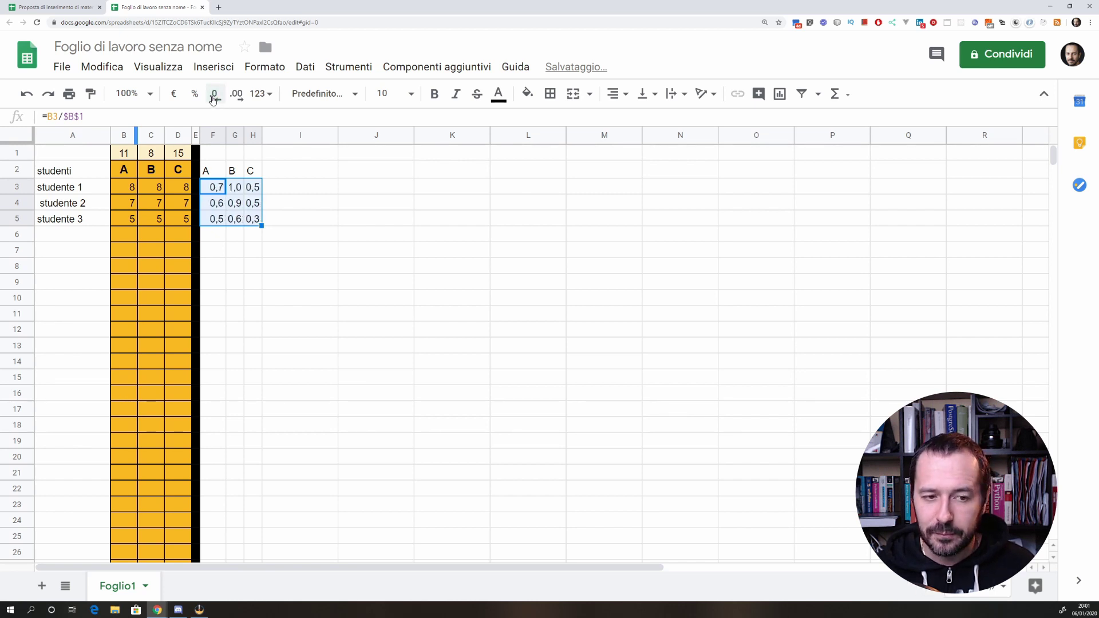
click(236, 95)
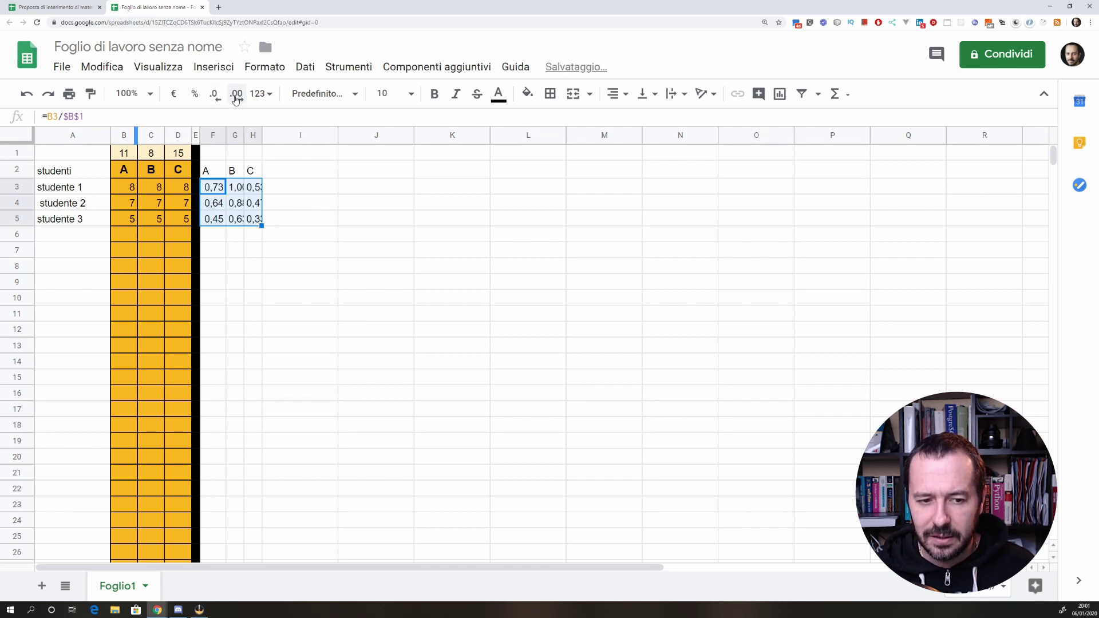
drag(223, 138, 281, 138)
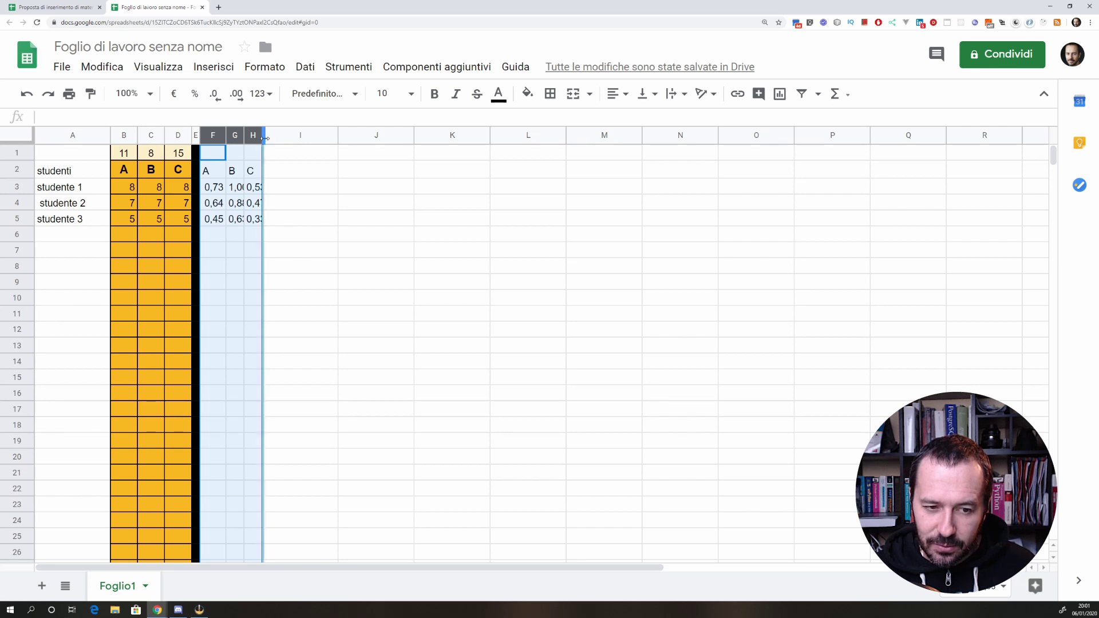
click(309, 235)
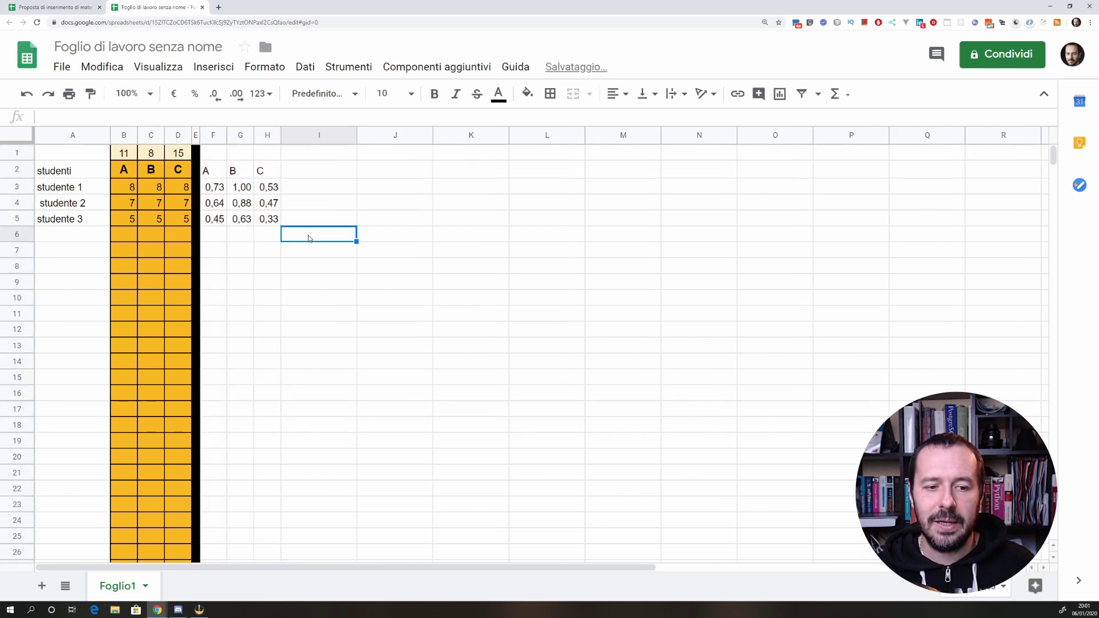
Step: Make the A, B, C headers in F2:H2 bold at font size 12
drag(215, 172, 266, 173)
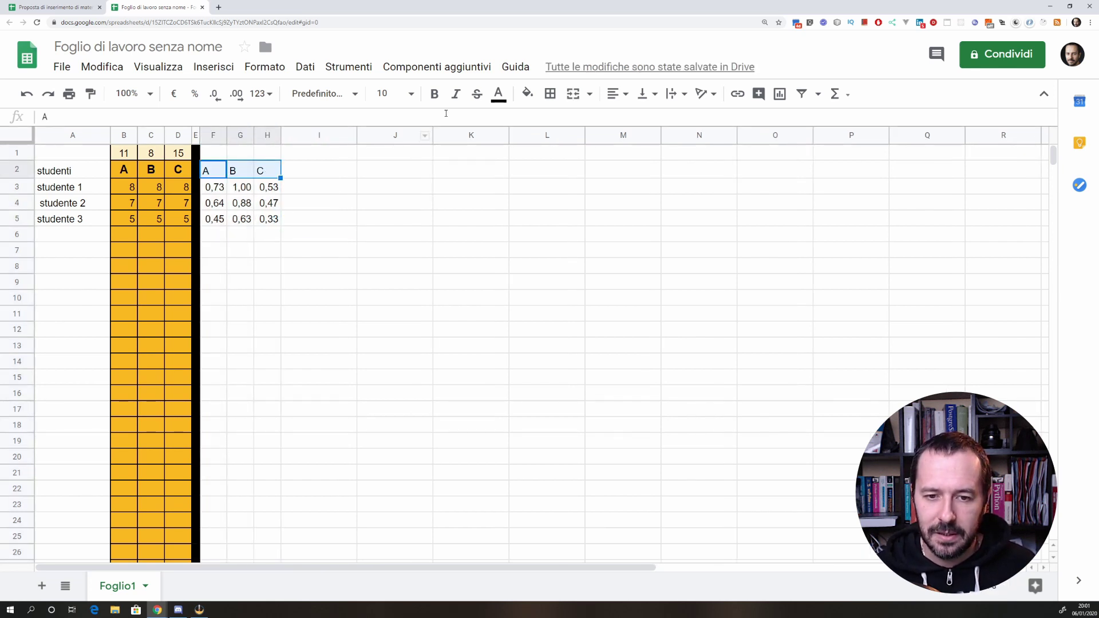
click(434, 93)
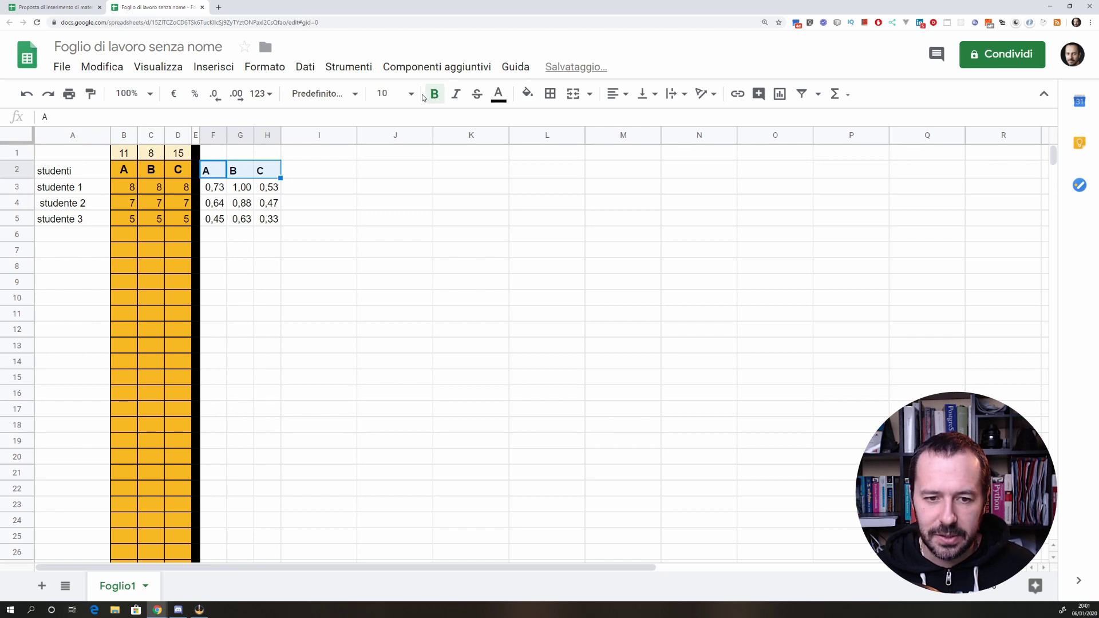
click(384, 93)
click(386, 265)
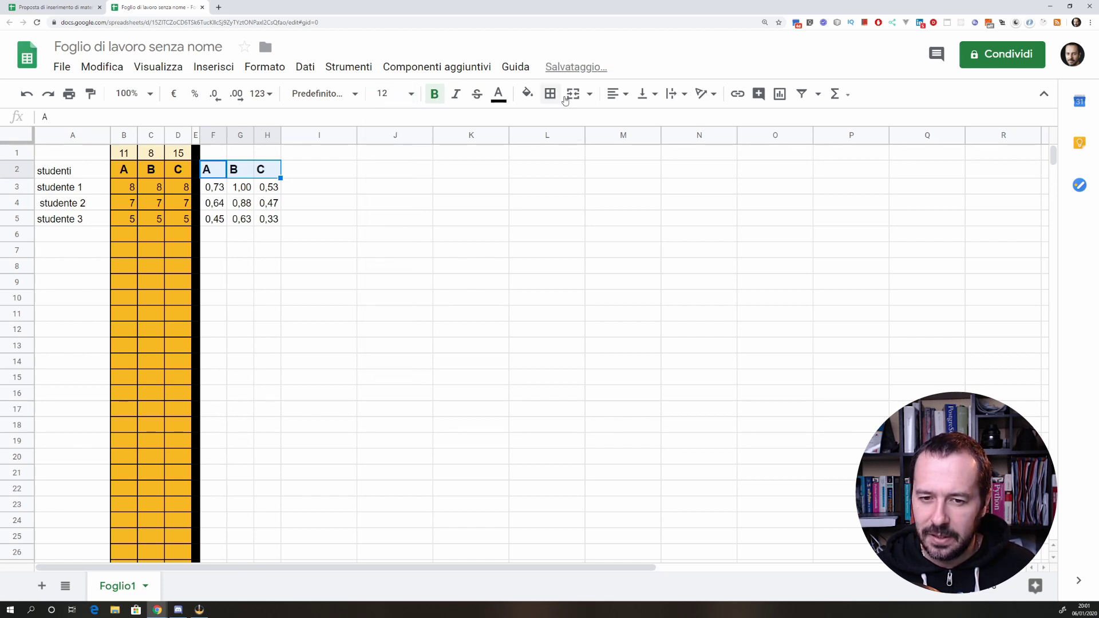
click(616, 93)
Step: Centre the F2:H2 headers and append *10 to the F3 formula
click(630, 119)
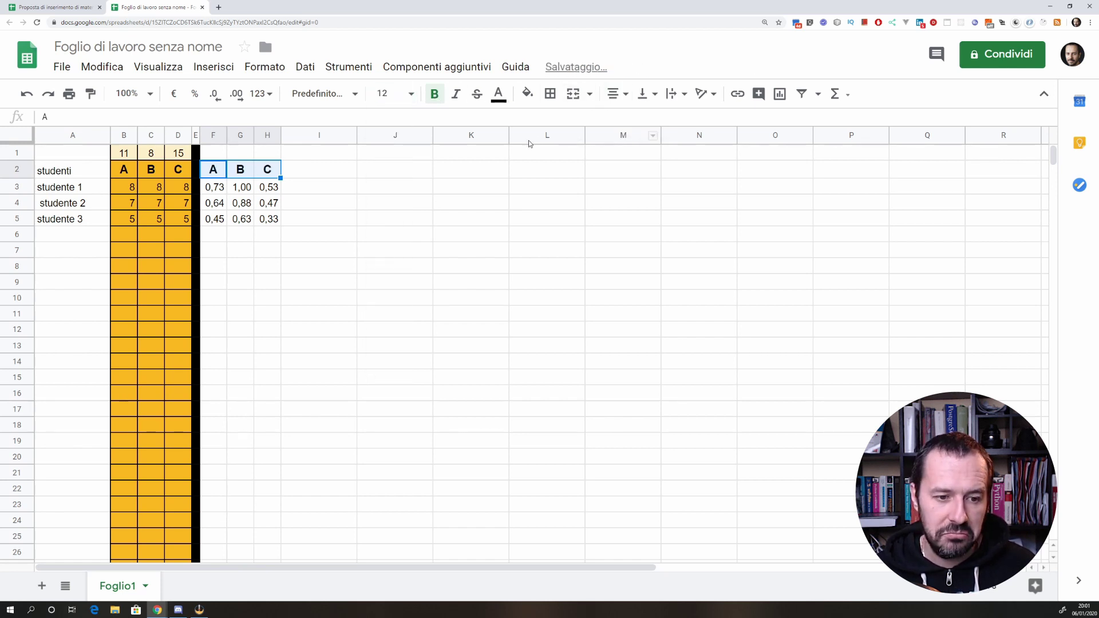
click(395, 187)
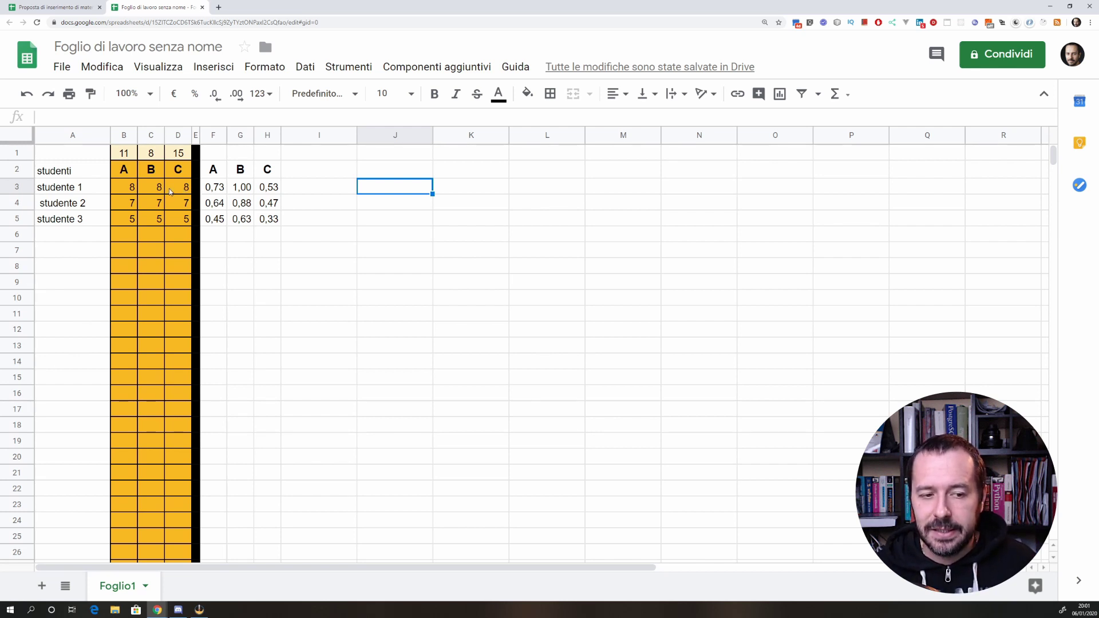
click(217, 193)
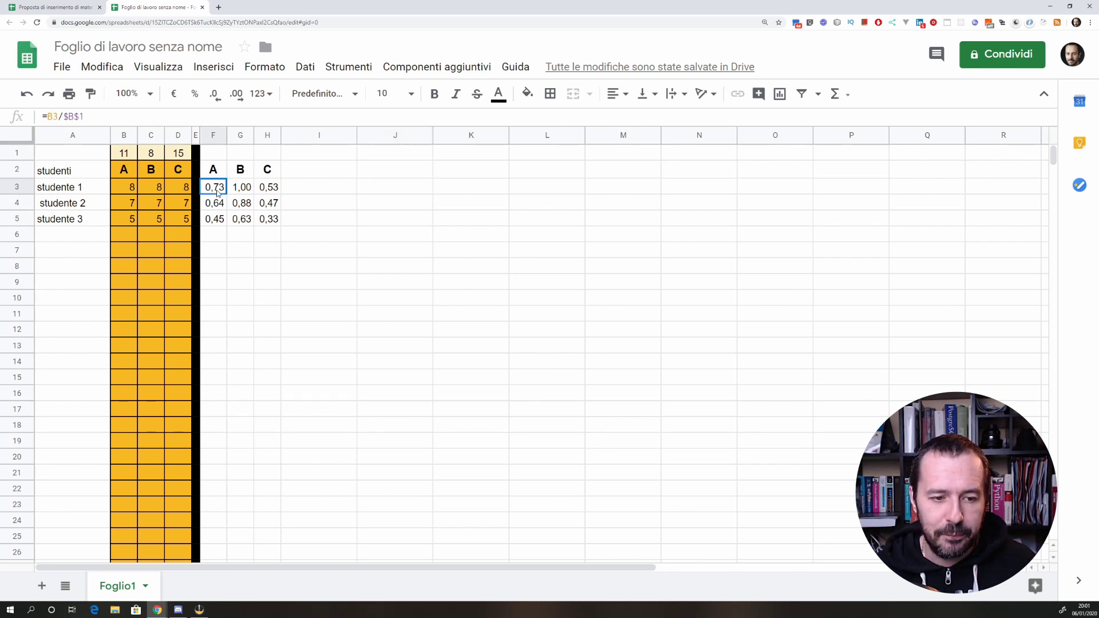
click(101, 117)
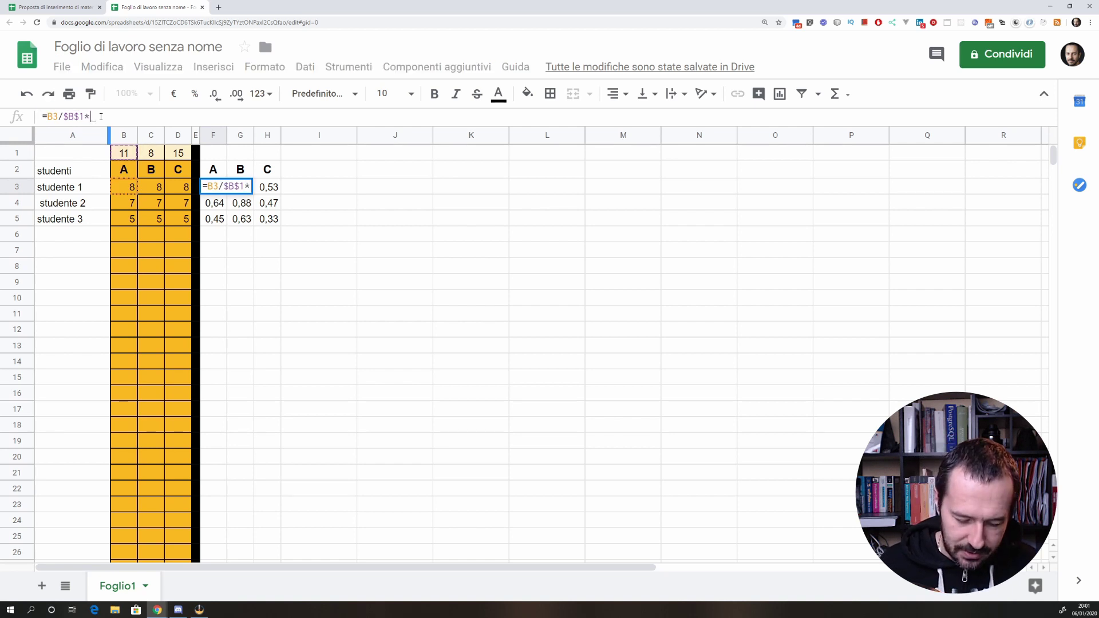
text(*10)
key(Return)
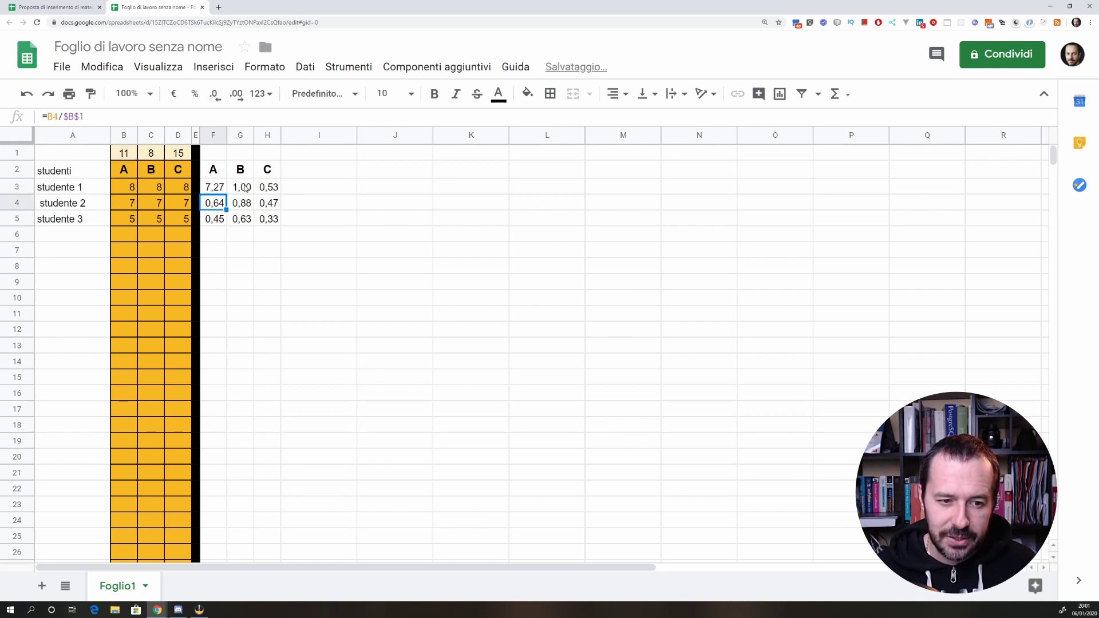
Step: Append *10 to the G3 and H3 formulas as well
click(244, 188)
click(147, 116)
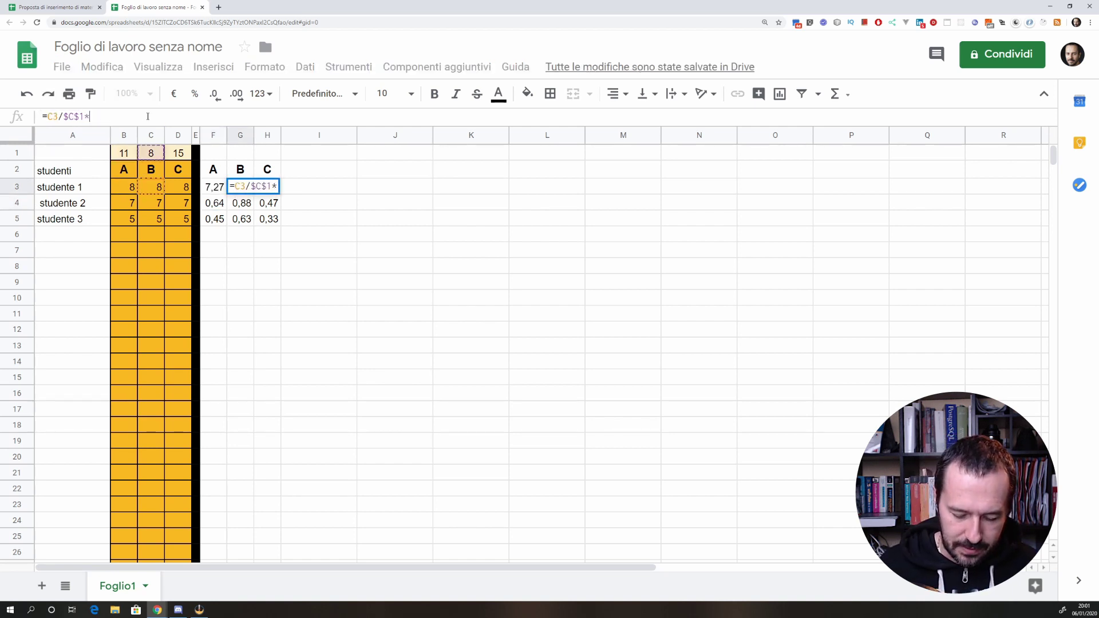
text(*10)
key(Return)
click(269, 185)
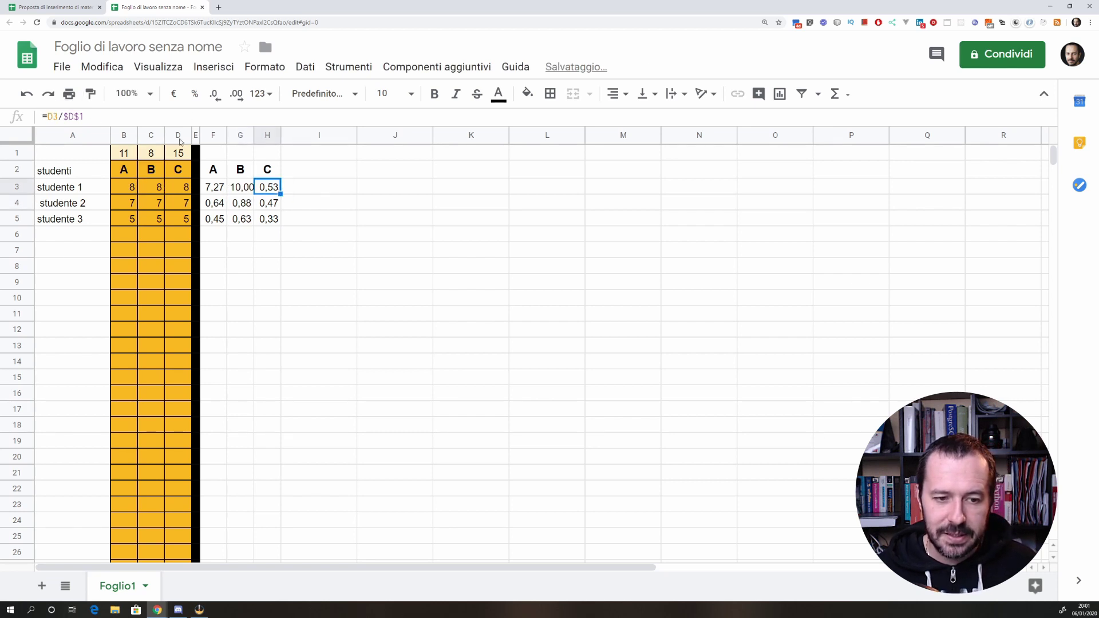
text(*10)
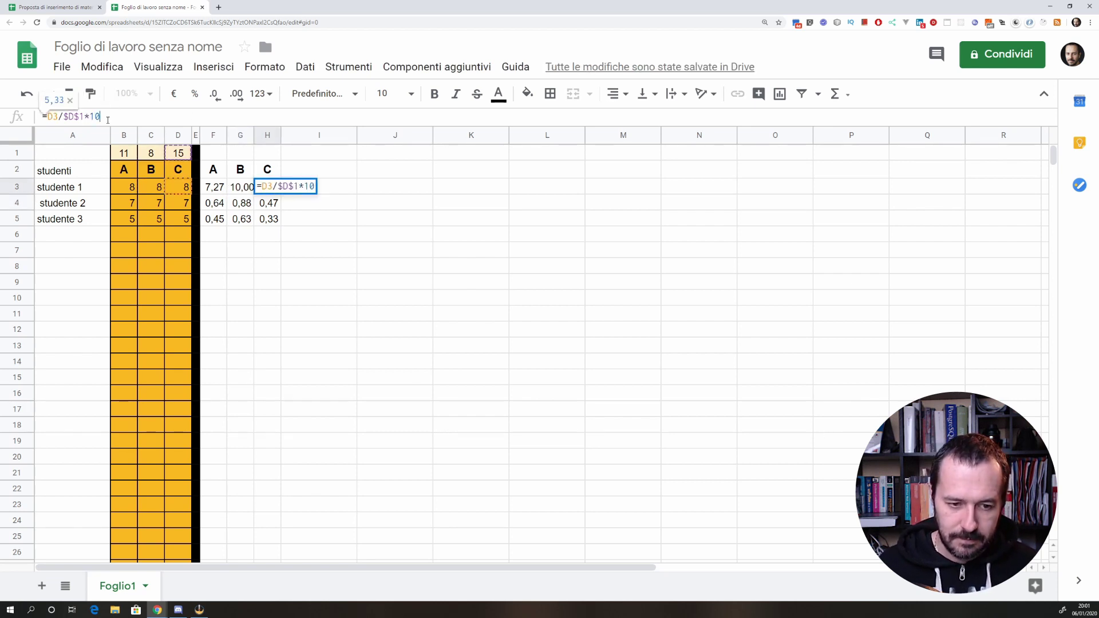
key(Return)
Step: Fill the rescaled F3:H3 formulas down to rows 4 and 5
drag(215, 188, 284, 196)
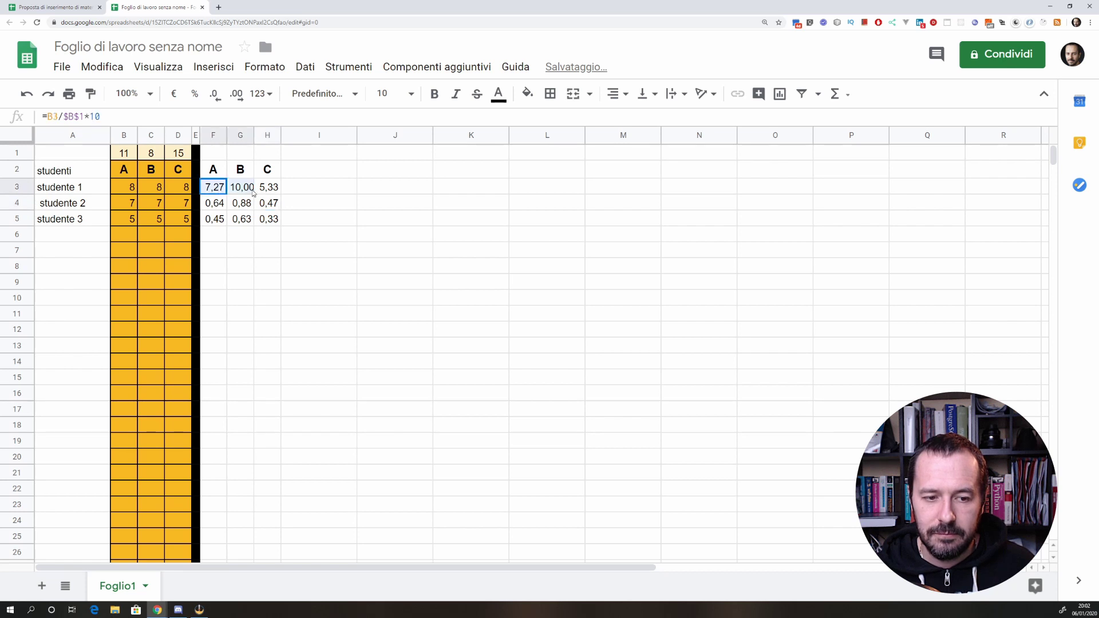
click(269, 202)
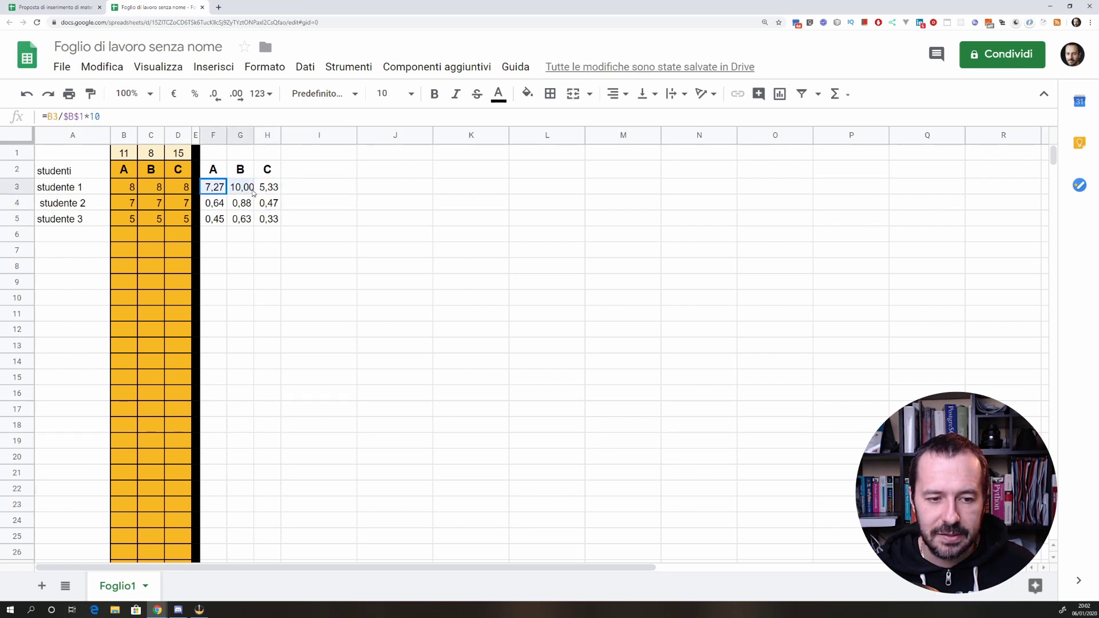
mouse_move(217, 189)
mouse_down()
mouse_move(271, 197)
mouse_move(281, 221)
mouse_up()
click(295, 241)
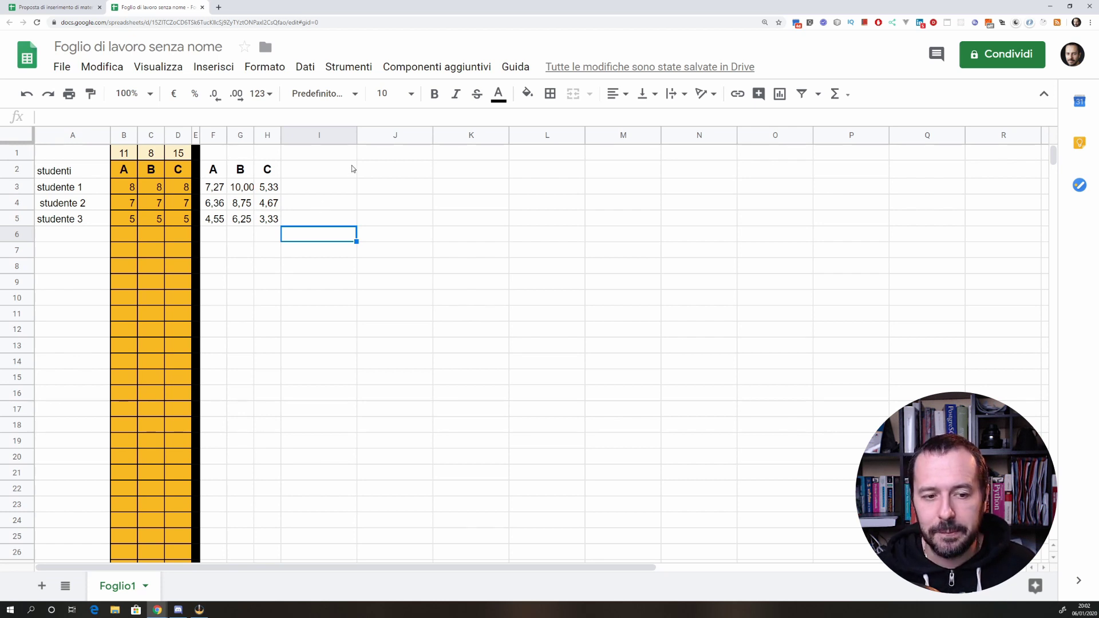
Step: Narrow column I to a thin strip and fill it black
drag(356, 135, 300, 134)
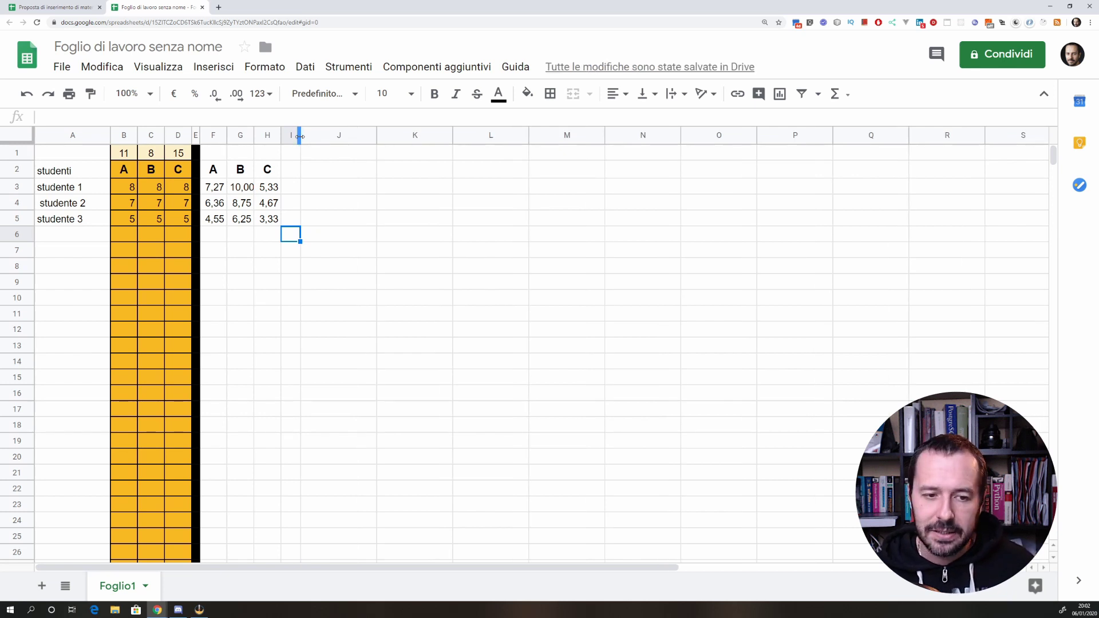
drag(299, 136, 291, 135)
click(286, 134)
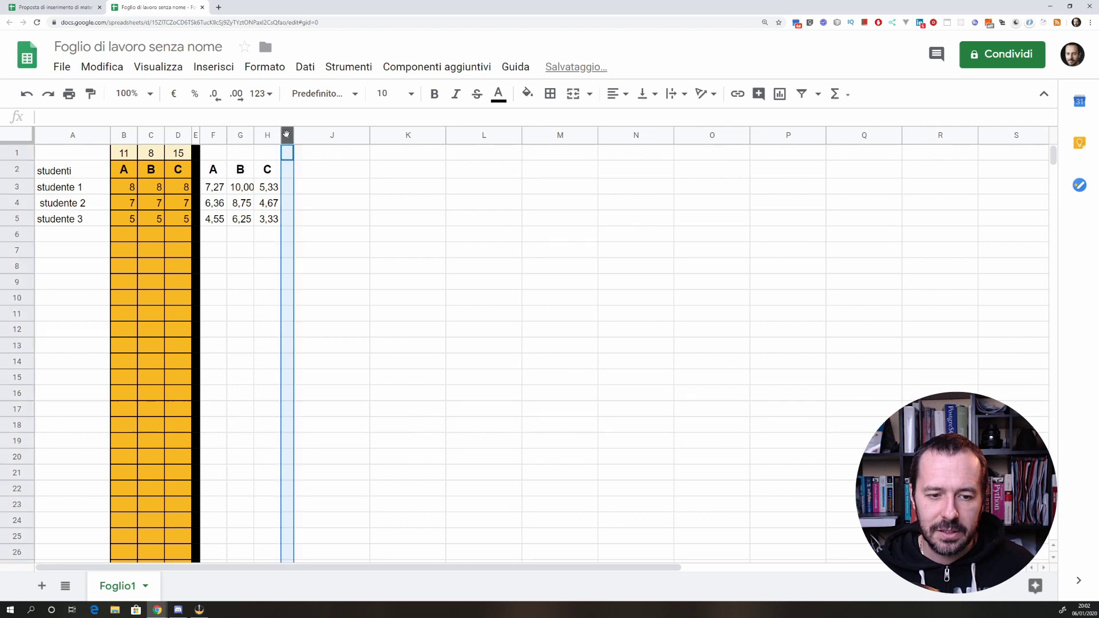
click(528, 93)
click(533, 145)
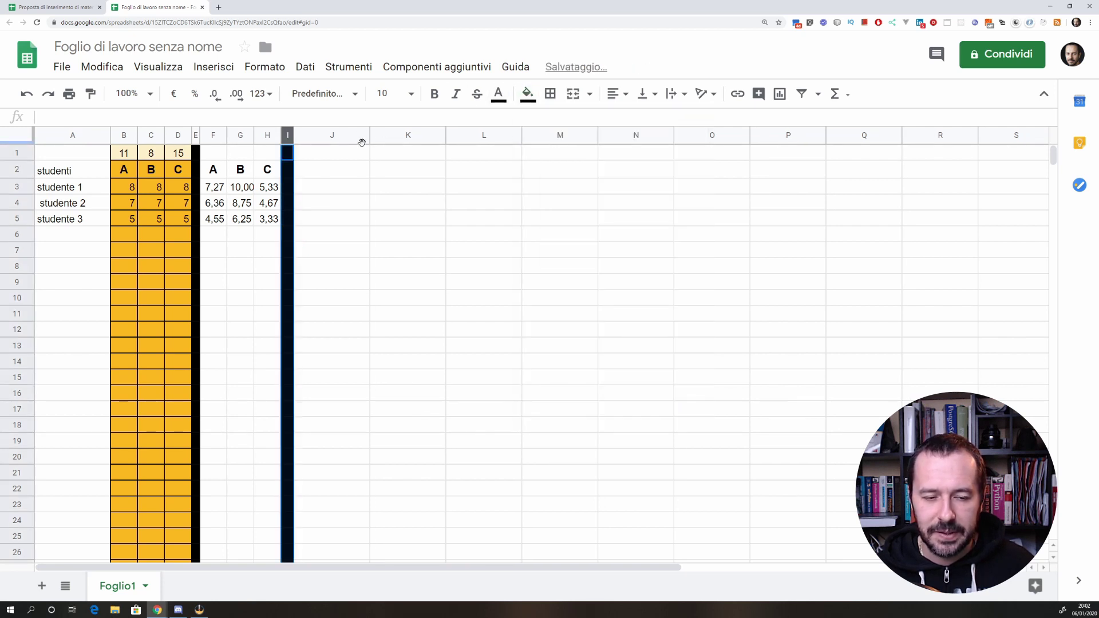
click(323, 178)
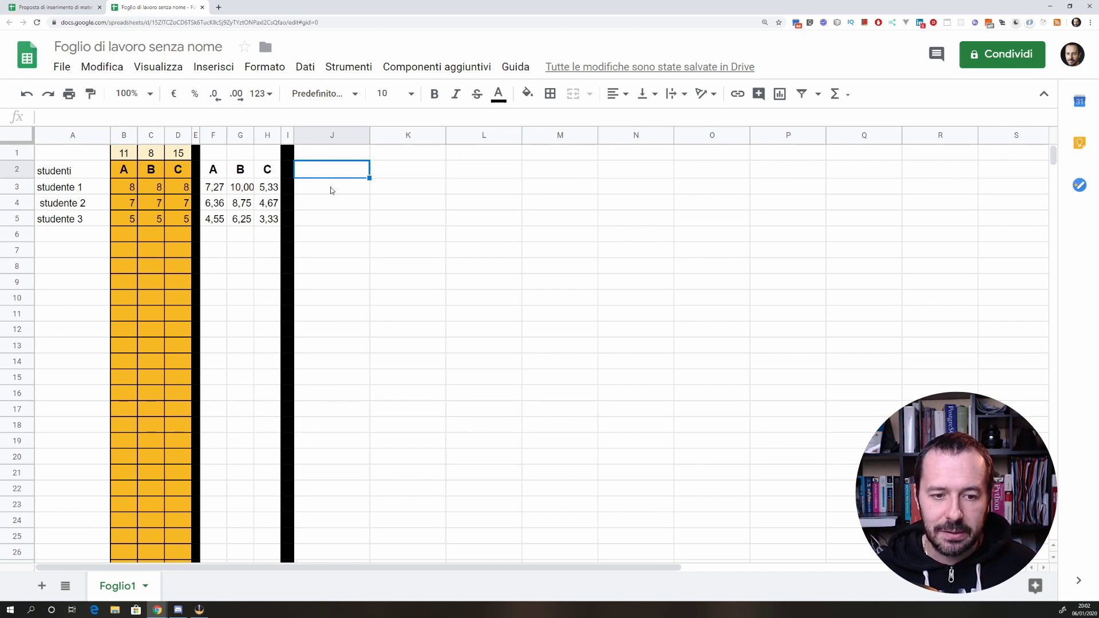
click(331, 191)
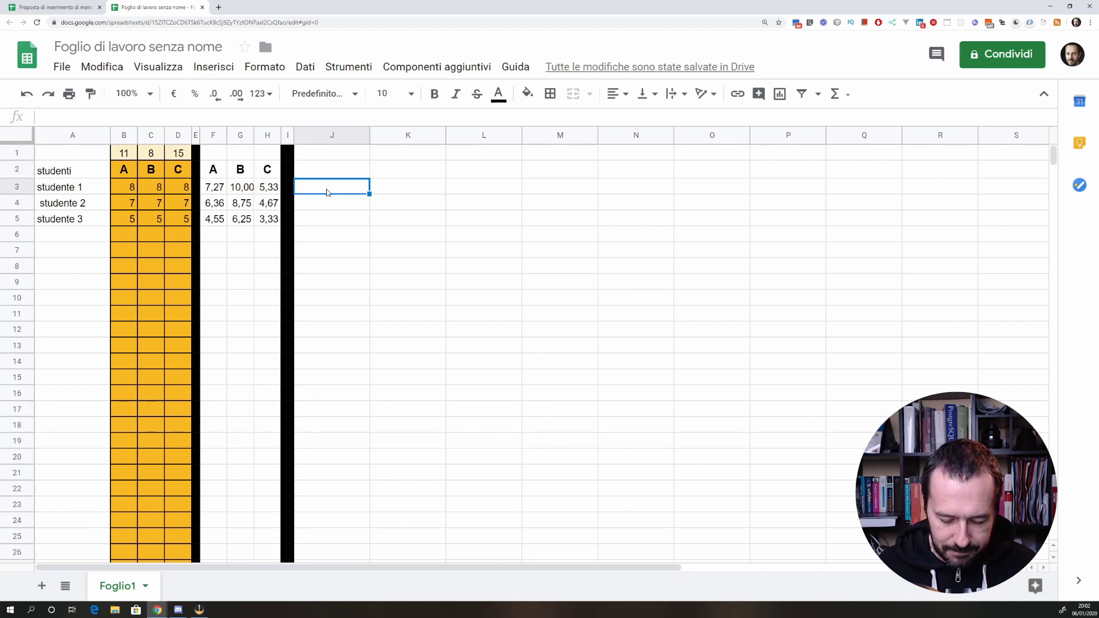
text(=sum)
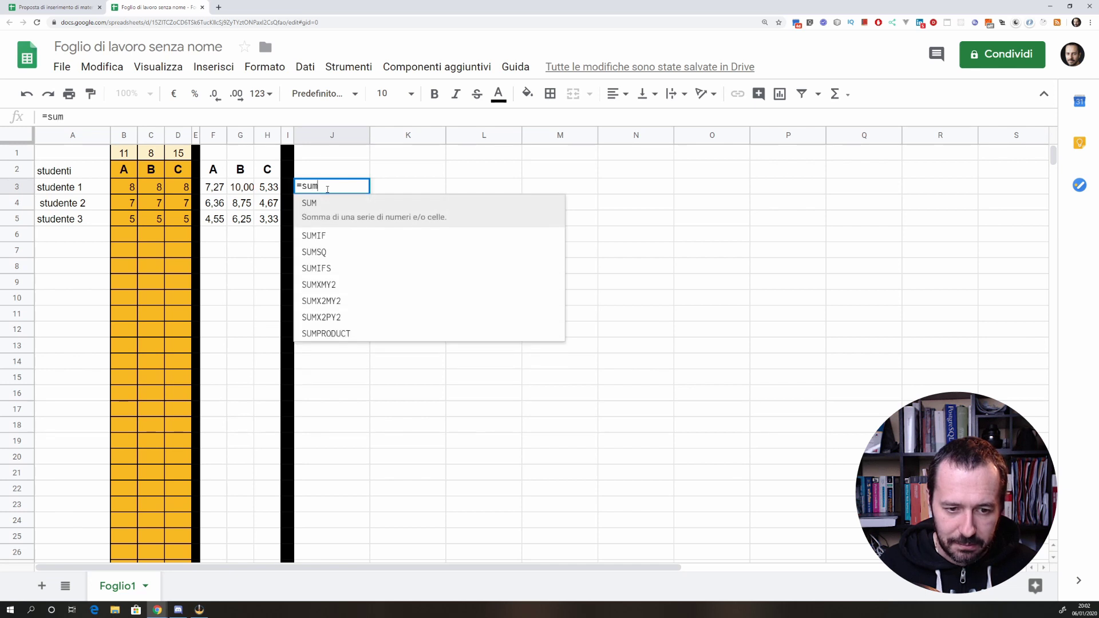
text(()
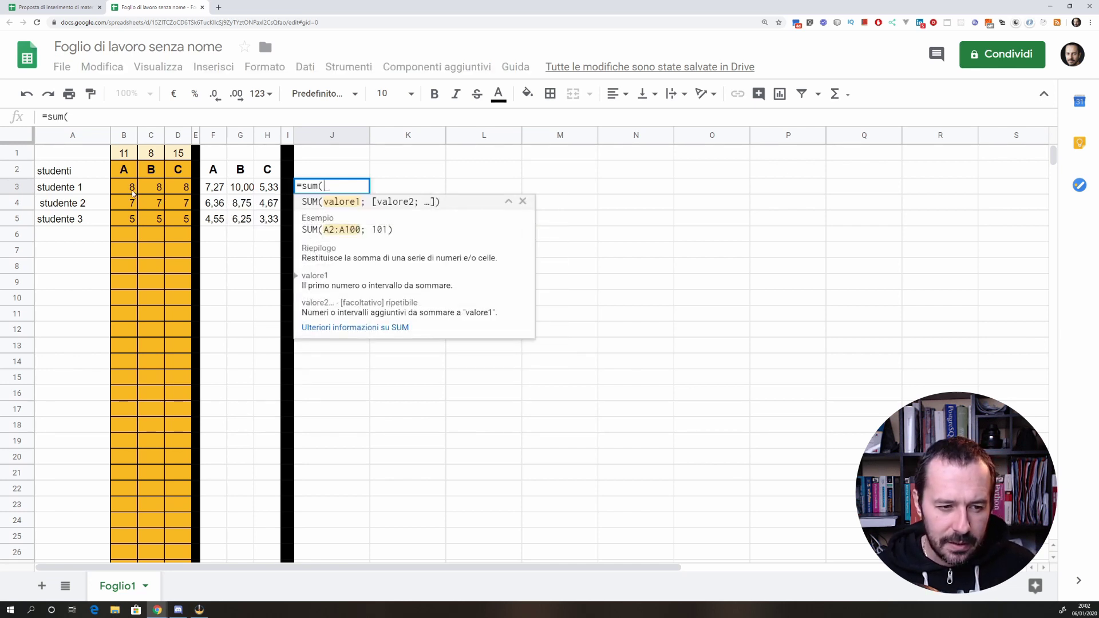
drag(129, 189, 175, 189)
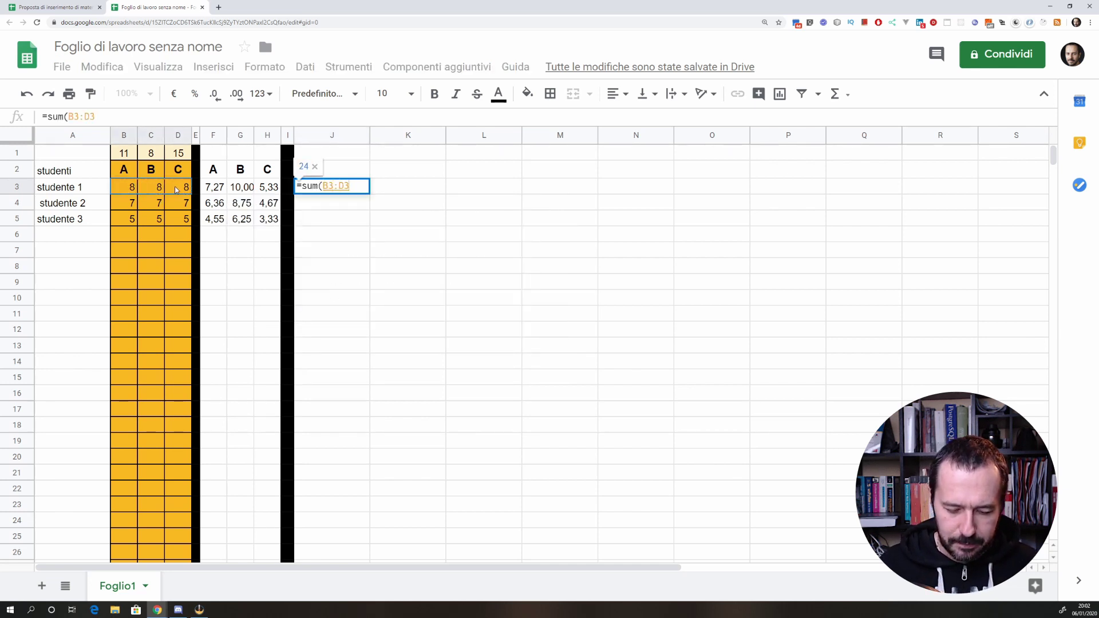
text()/)
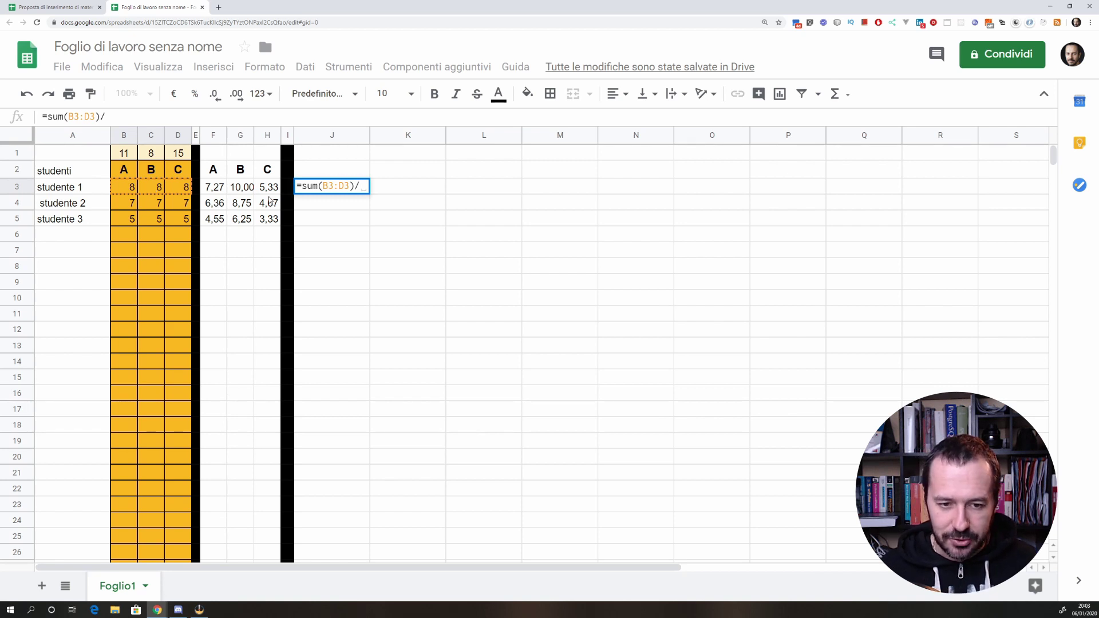
text(sum()
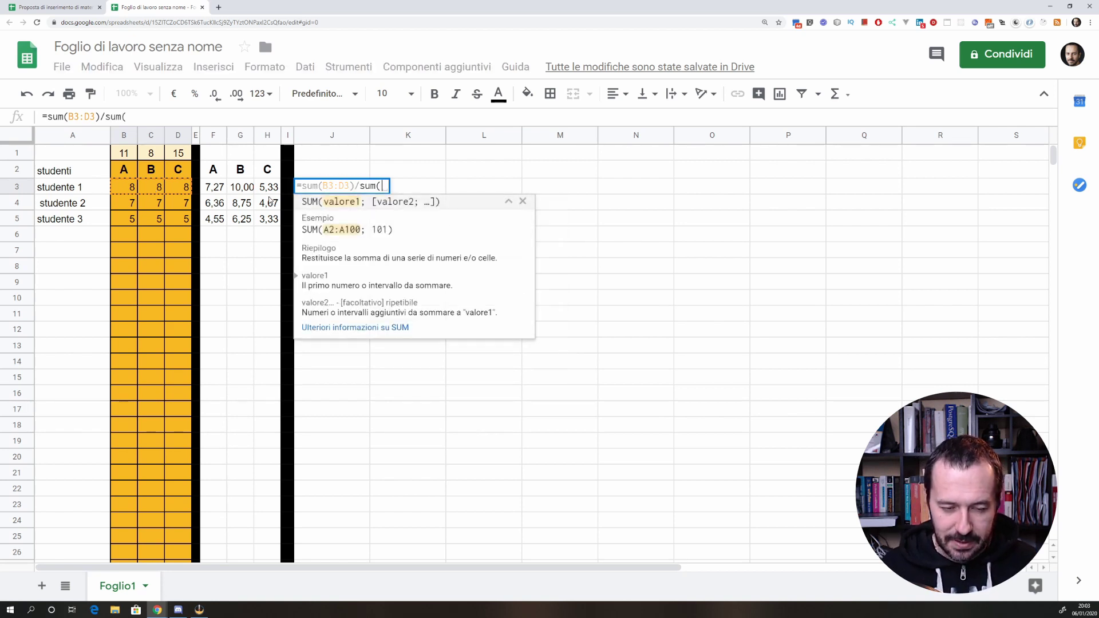
drag(124, 153, 185, 154)
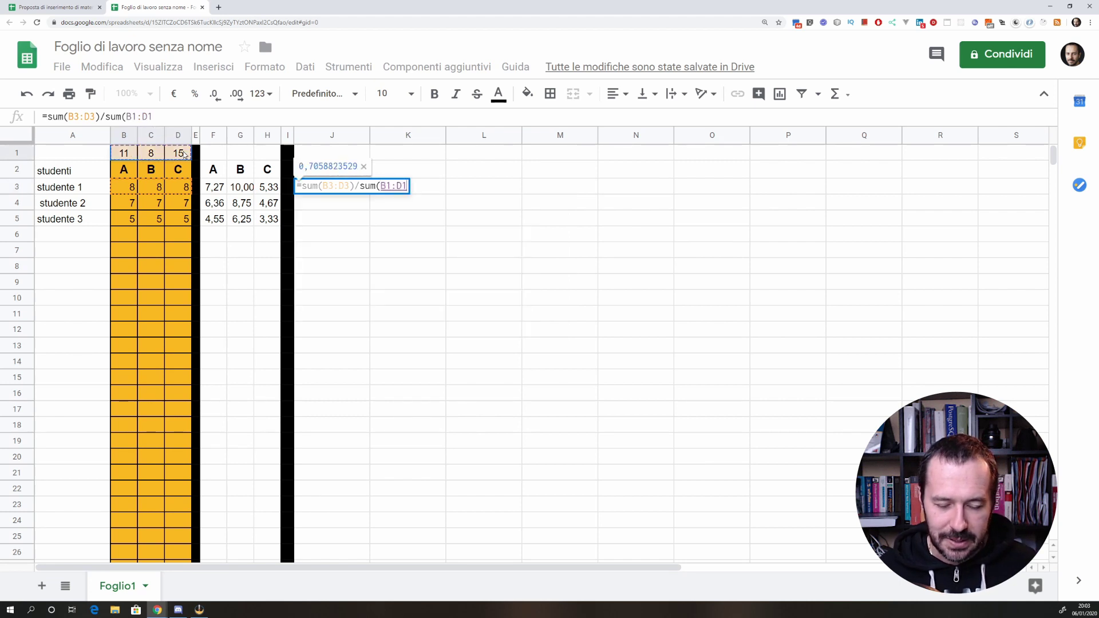
key(Return)
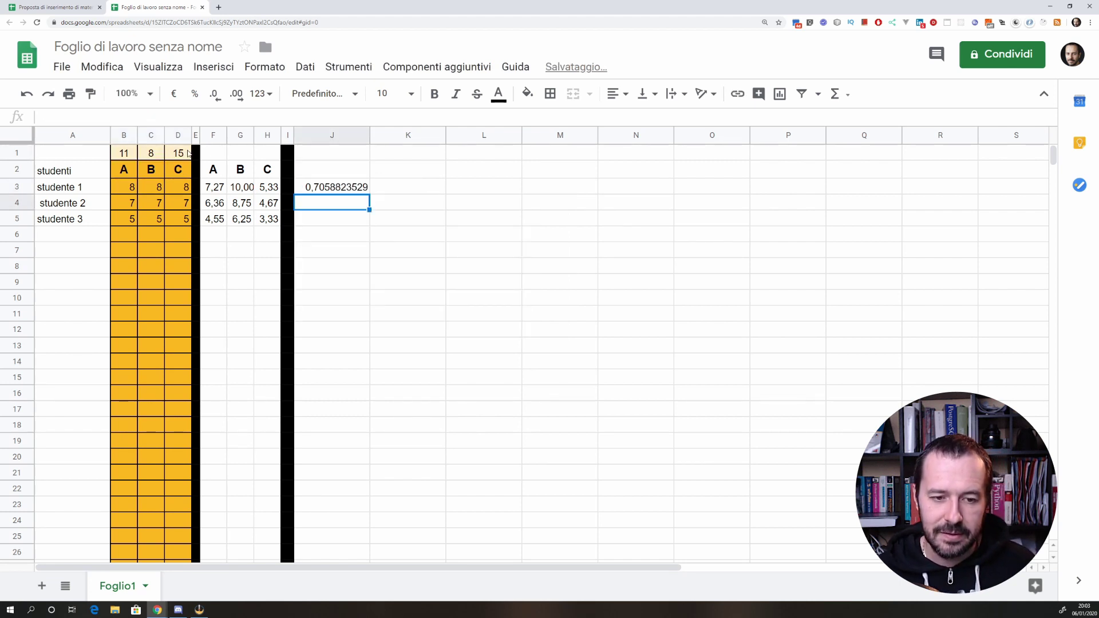
click(330, 225)
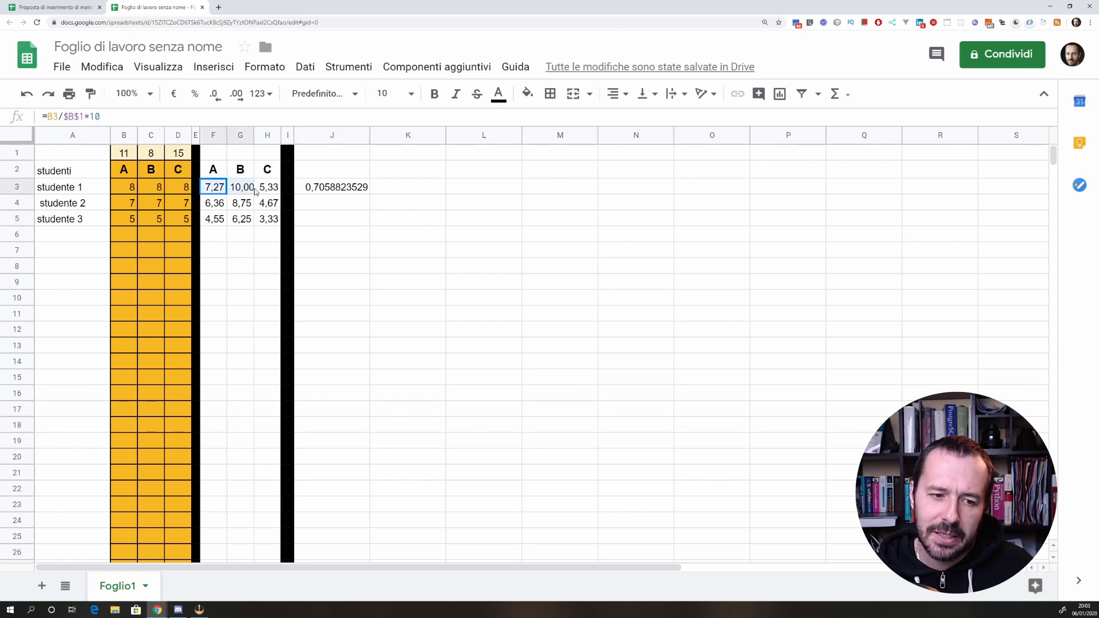
Step: Enter =AVERAGE(F3:H3) in K3, showing 7,54
drag(218, 189, 267, 189)
click(402, 187)
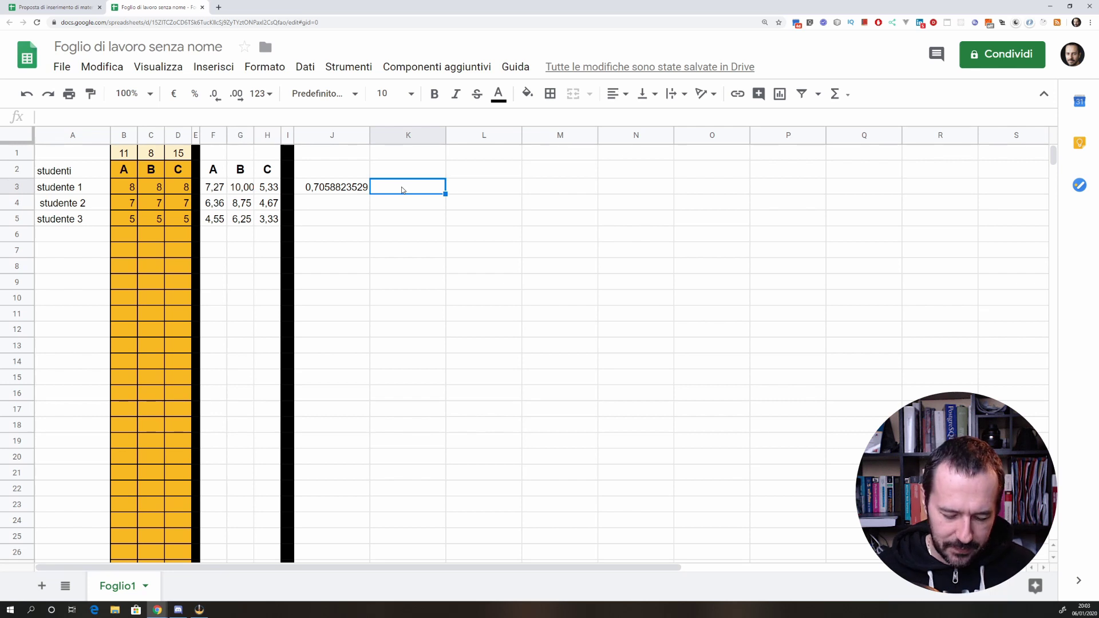
text(=M)
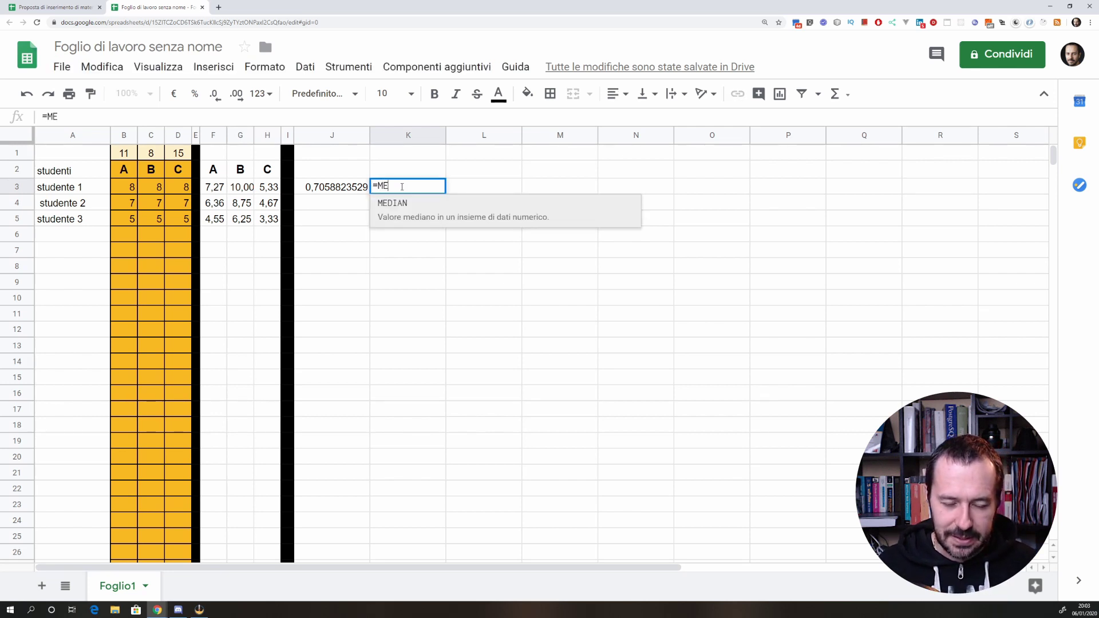
text(e)
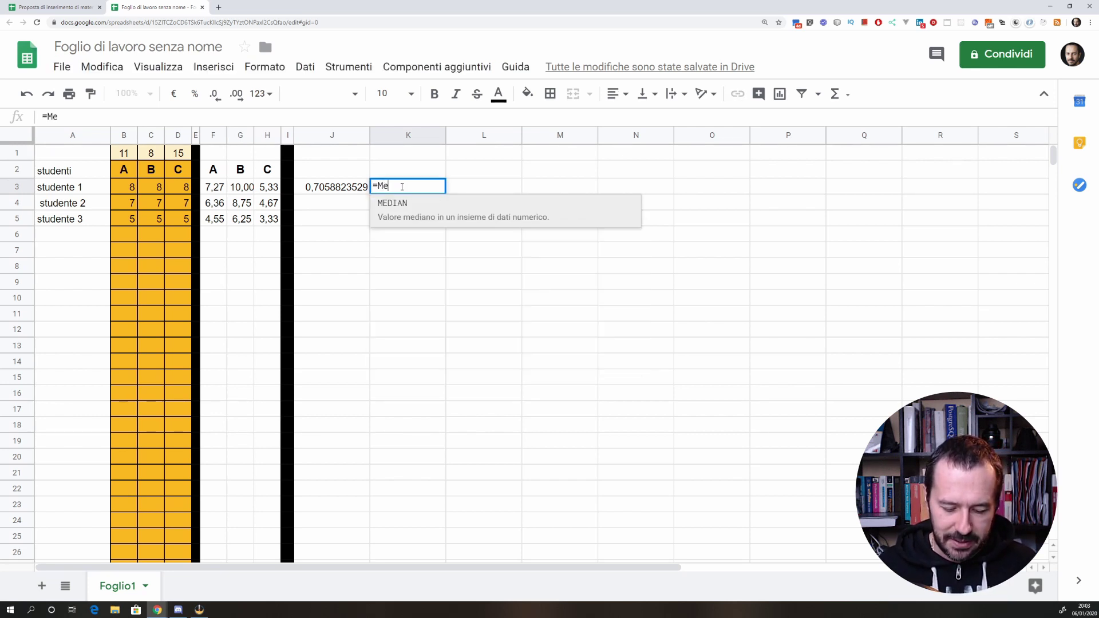
text(di)
key(BackSpace)
key(BackSpace)
key(BackSpace)
key(BackSpace)
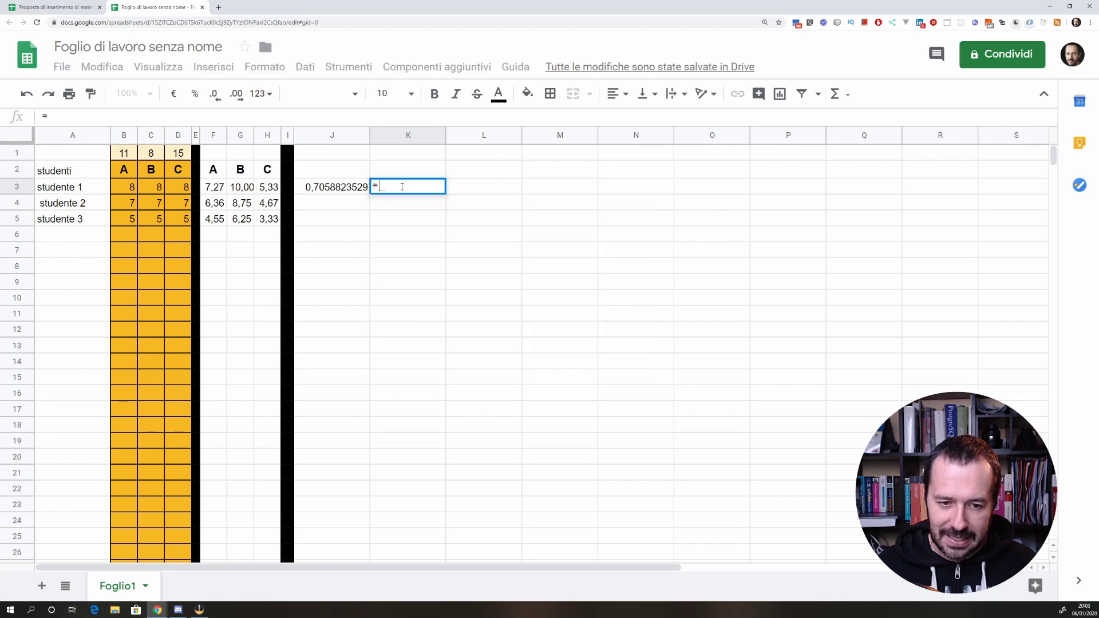
text(avg)
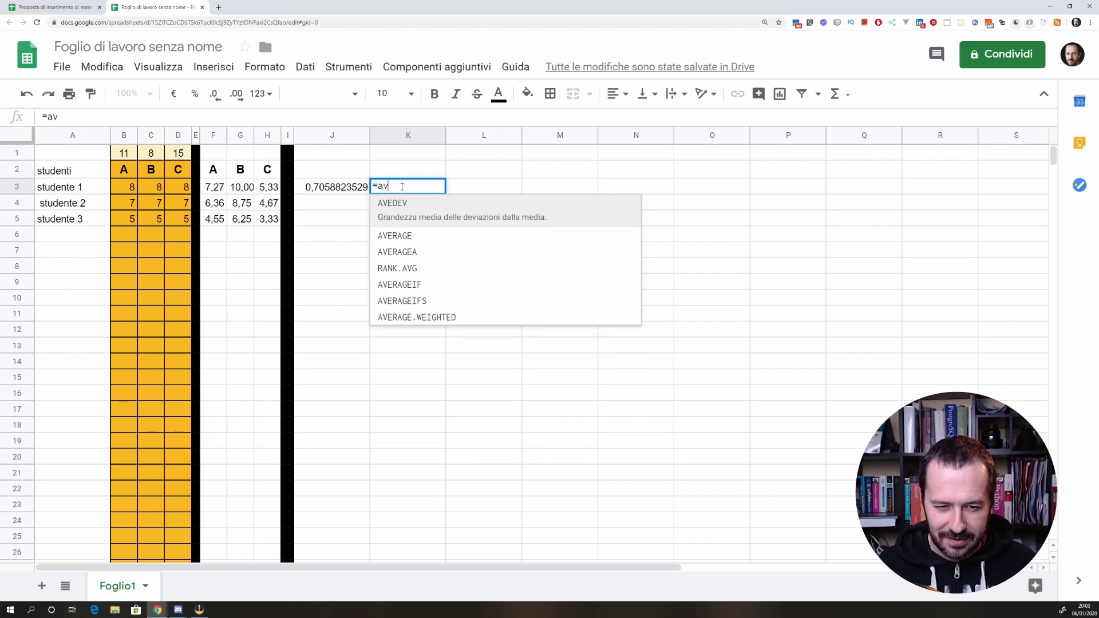
key(Down)
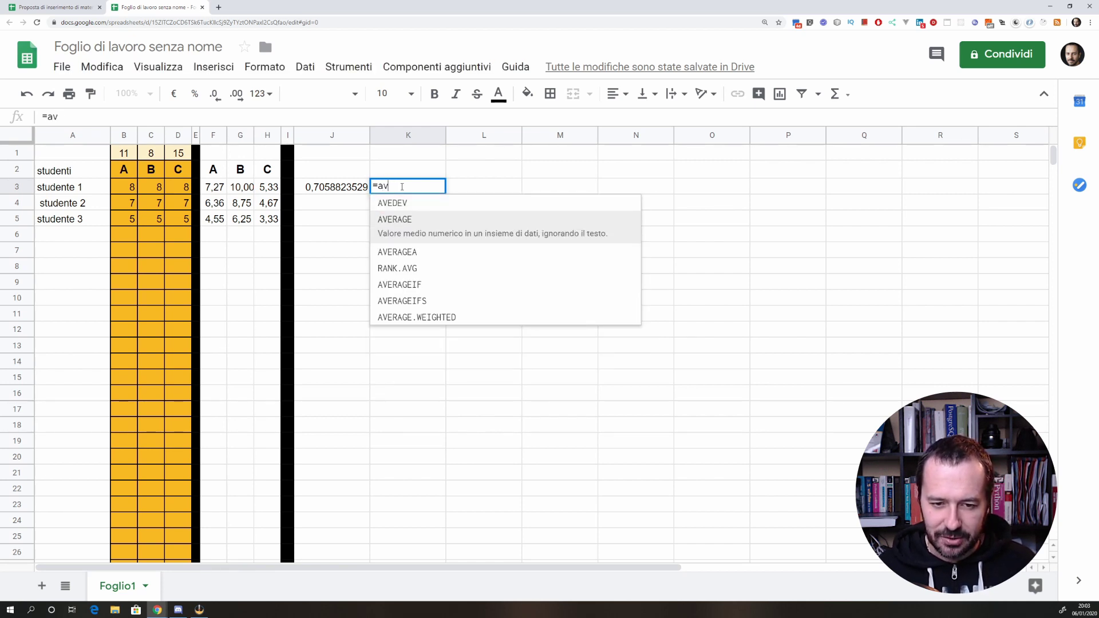
key(Tab)
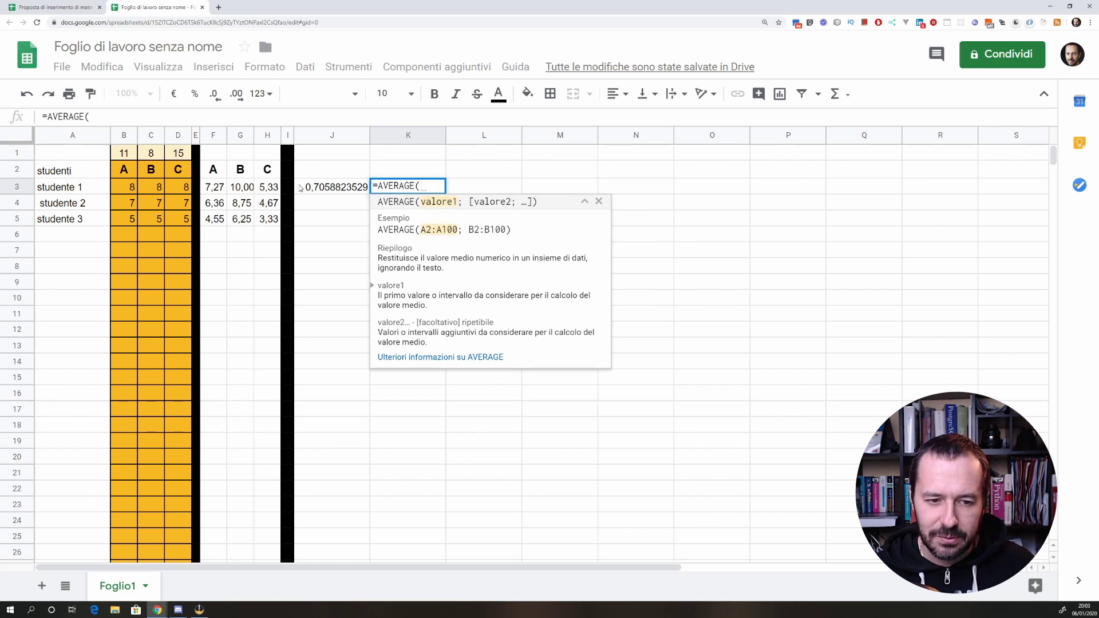
drag(212, 189, 268, 192)
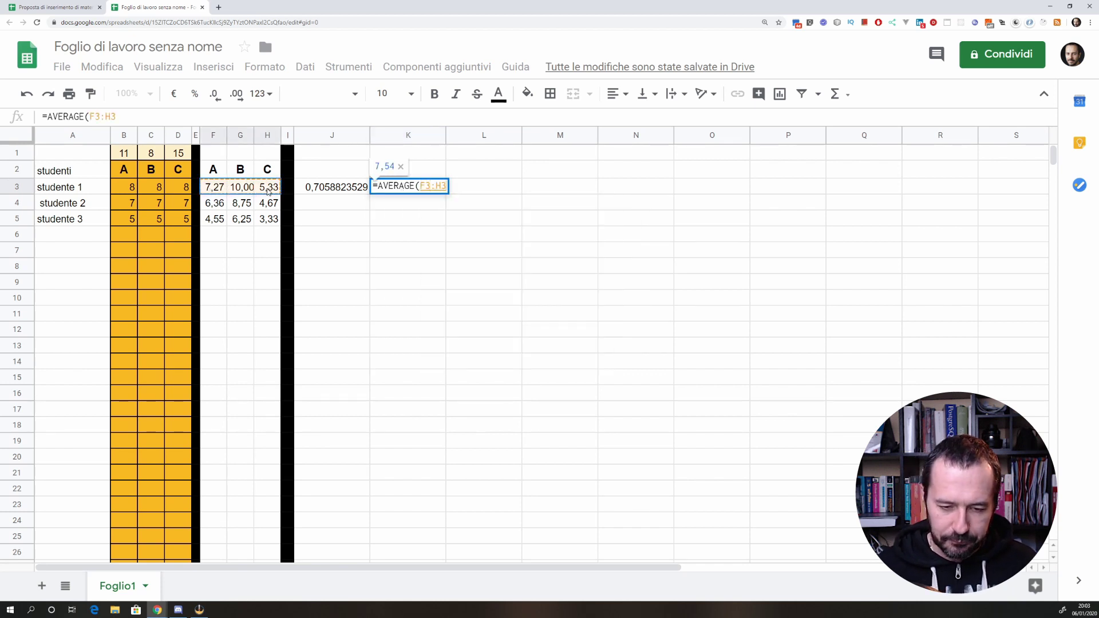
text())
key(Return)
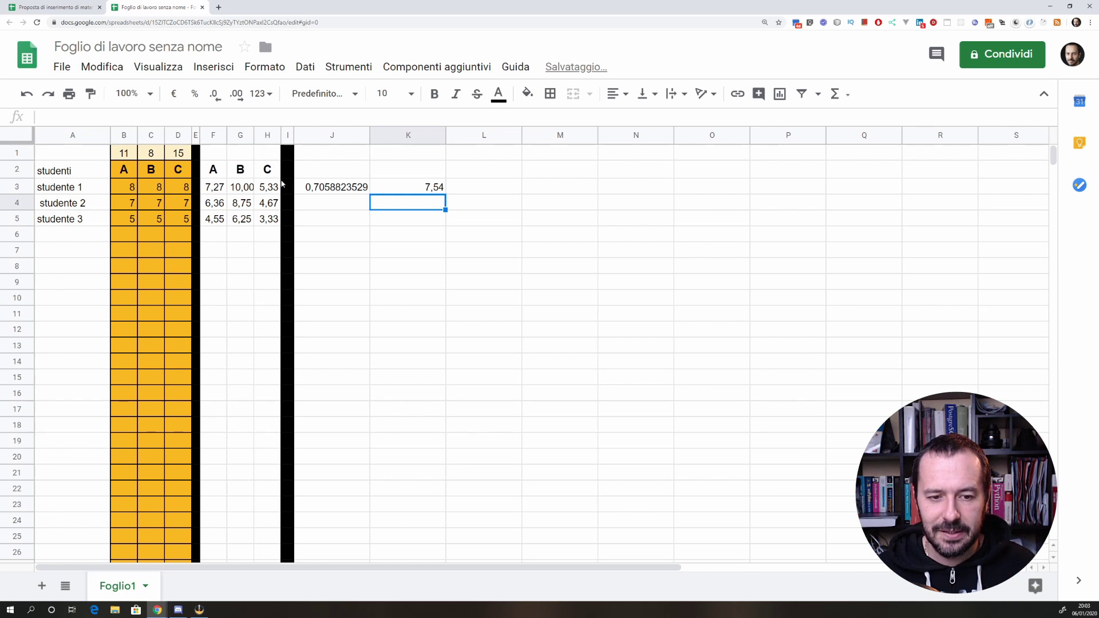
click(412, 186)
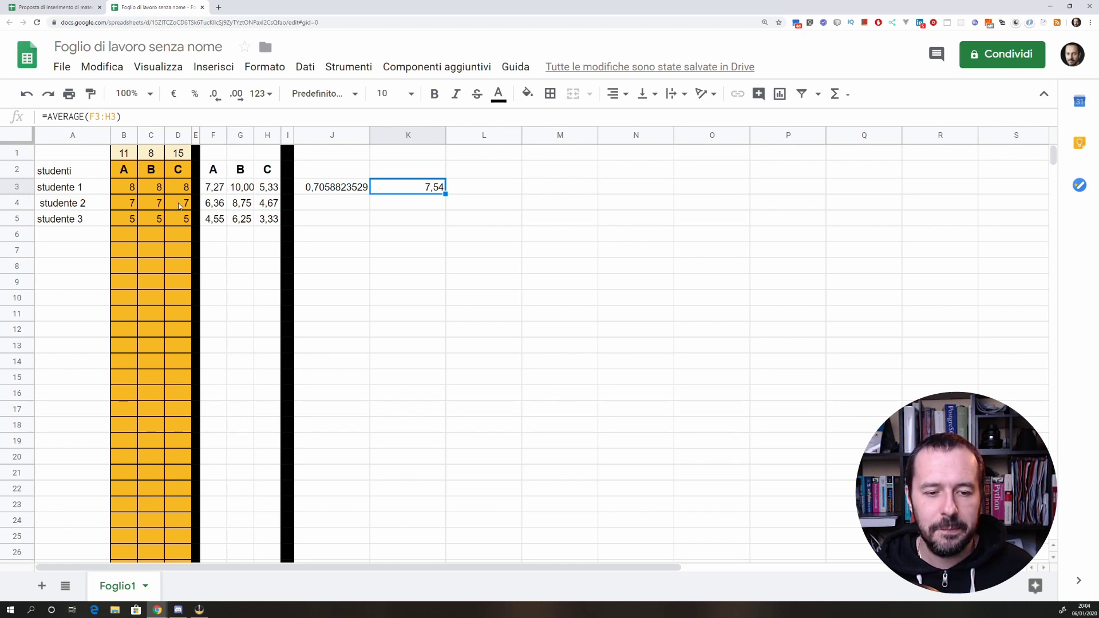
Step: Reduce J3's decimal places so it displays 0,71
click(366, 193)
click(217, 95)
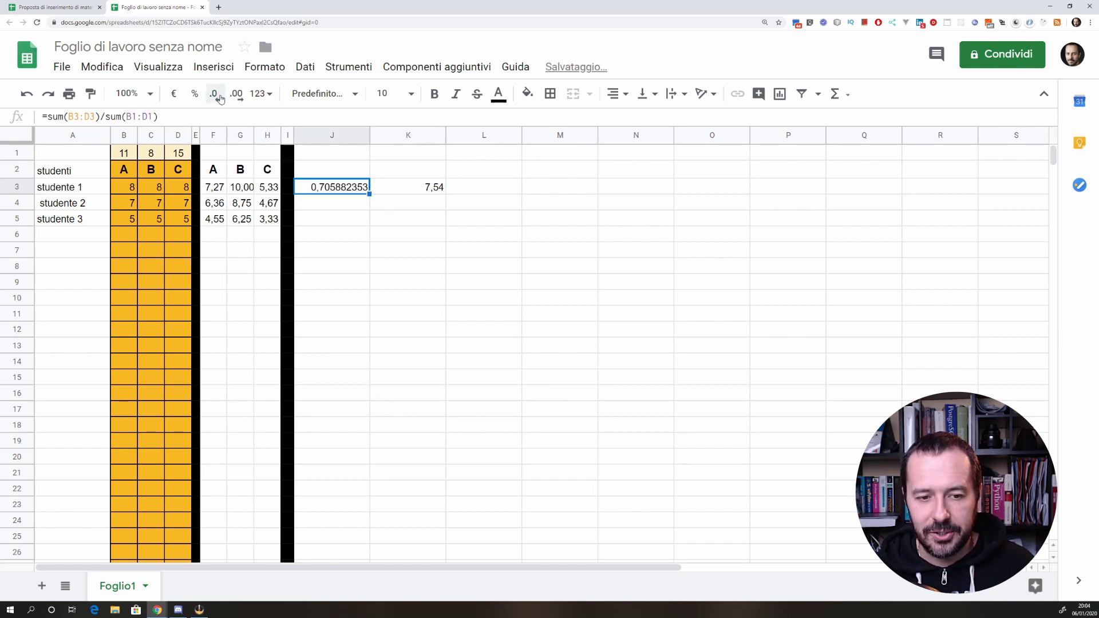
double_click(217, 94)
double_click(217, 94)
click(217, 95)
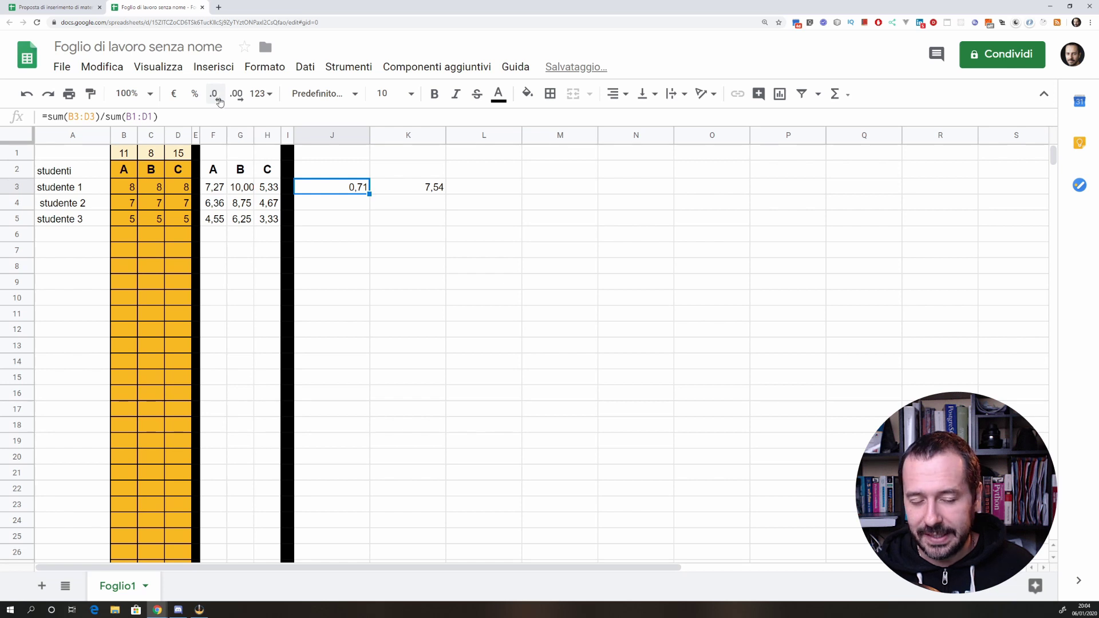
click(319, 202)
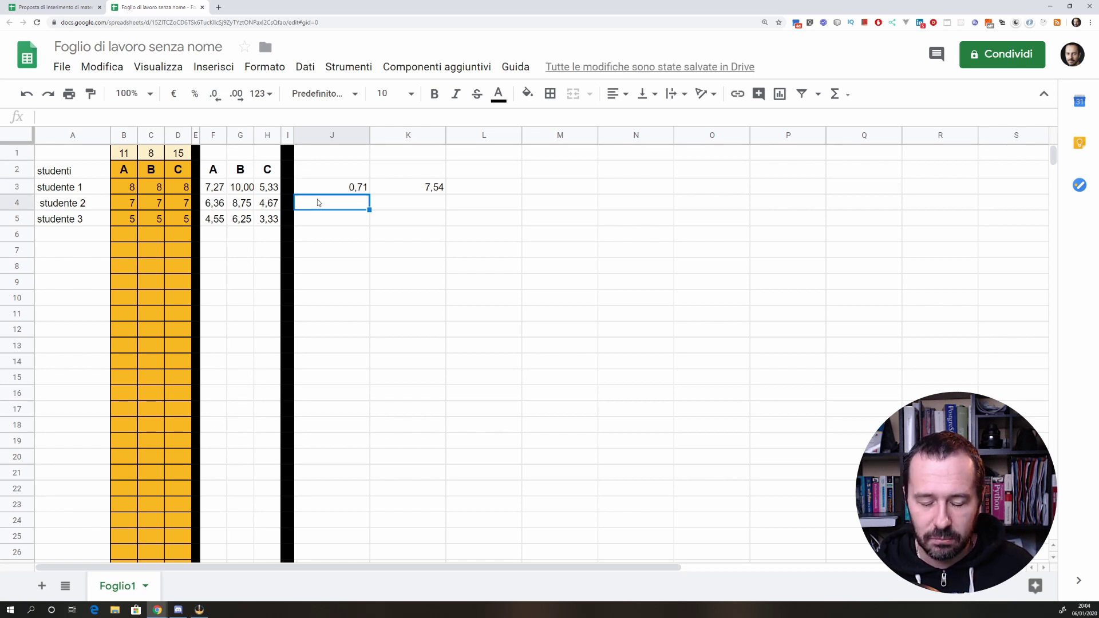
Step: Narrow columns J and K to fit 0,71 and 7,54, then review the H3, K3, J3 formulas
drag(369, 135, 319, 135)
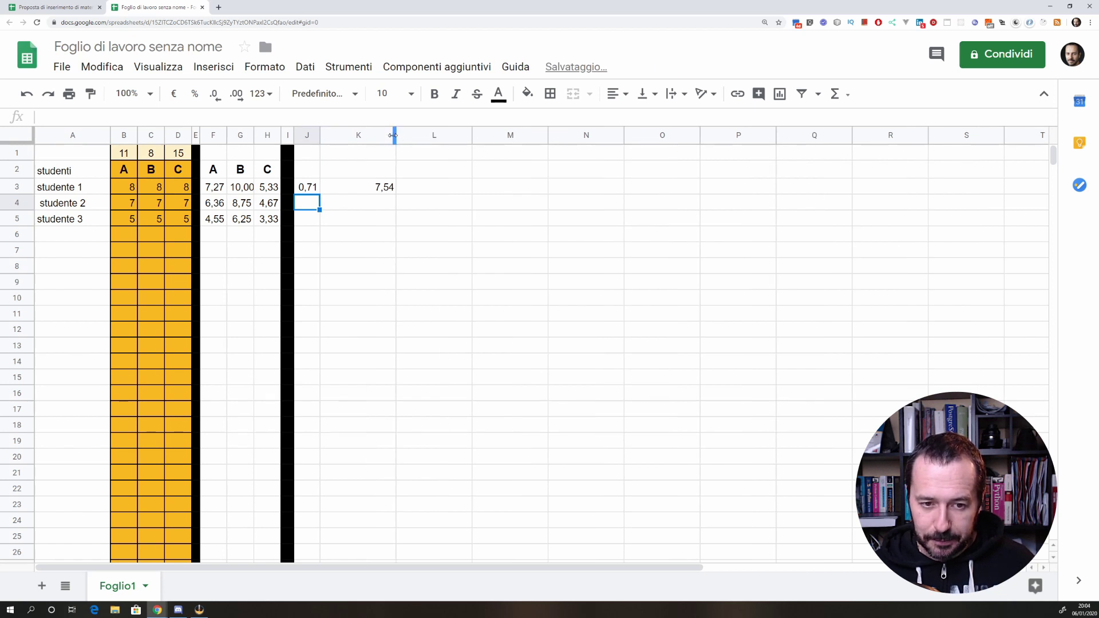
drag(396, 135, 347, 137)
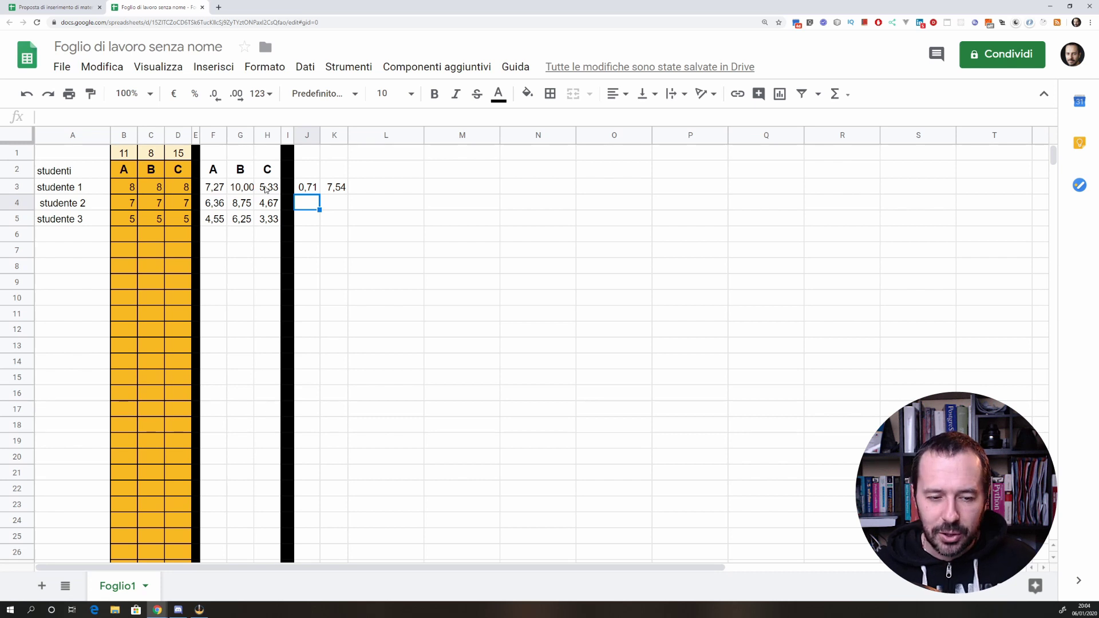
click(267, 190)
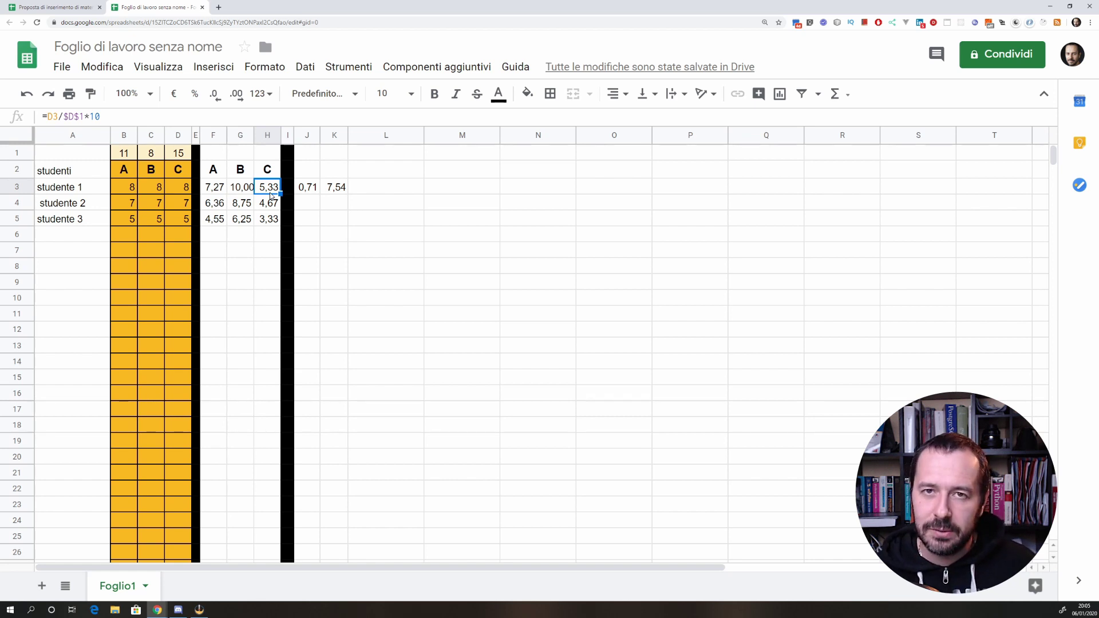
click(340, 189)
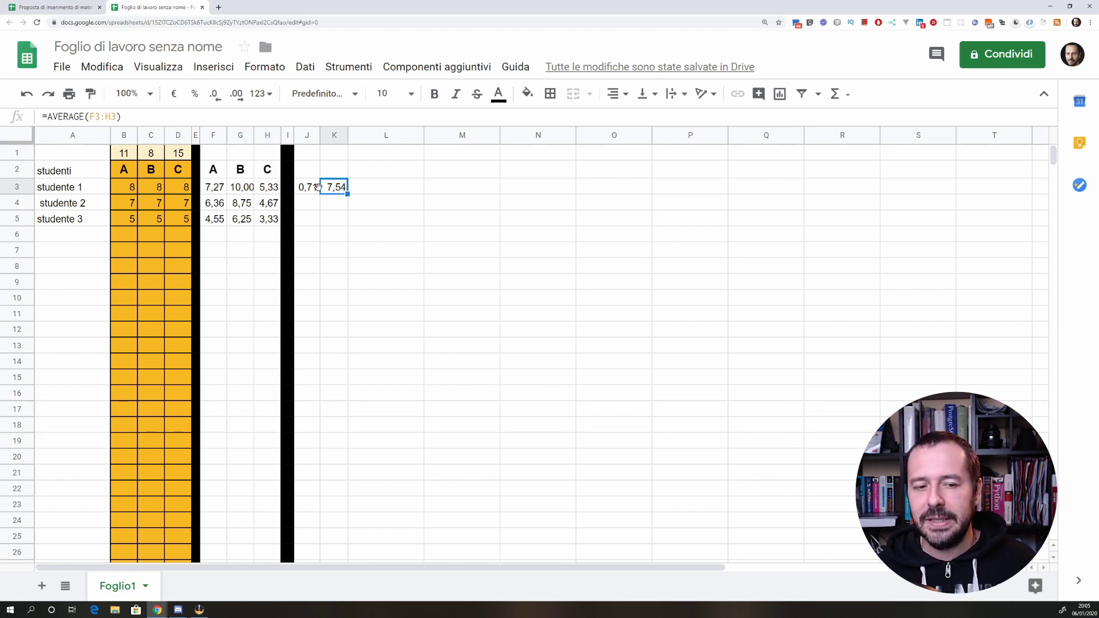
click(309, 187)
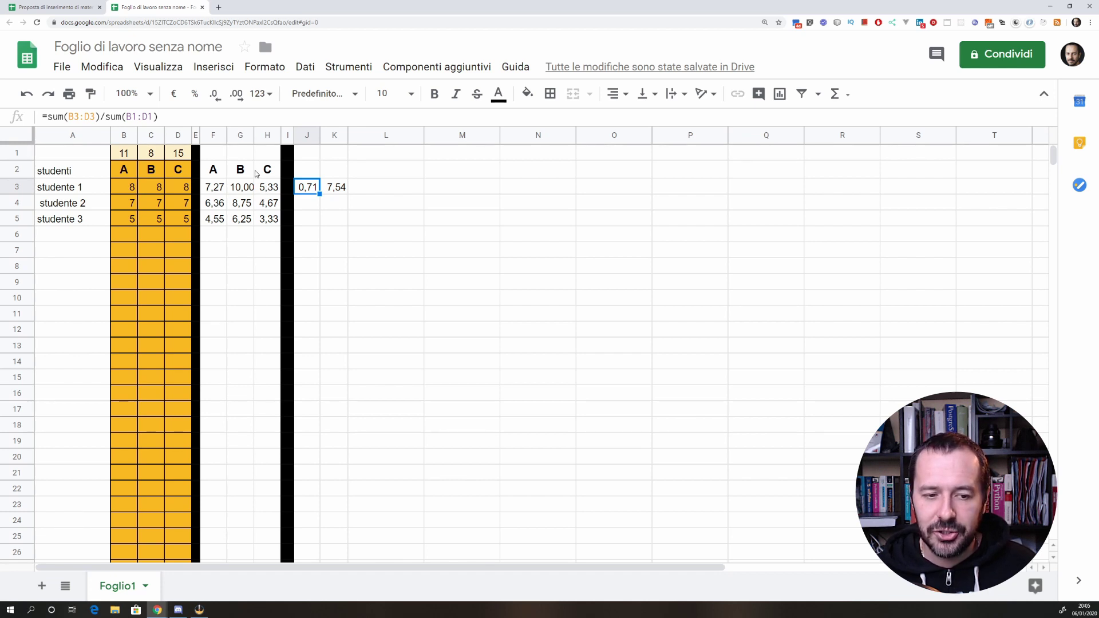
Step: Add a conditional formatting rule on F3:H5 for values Meno di 6
drag(268, 191, 276, 228)
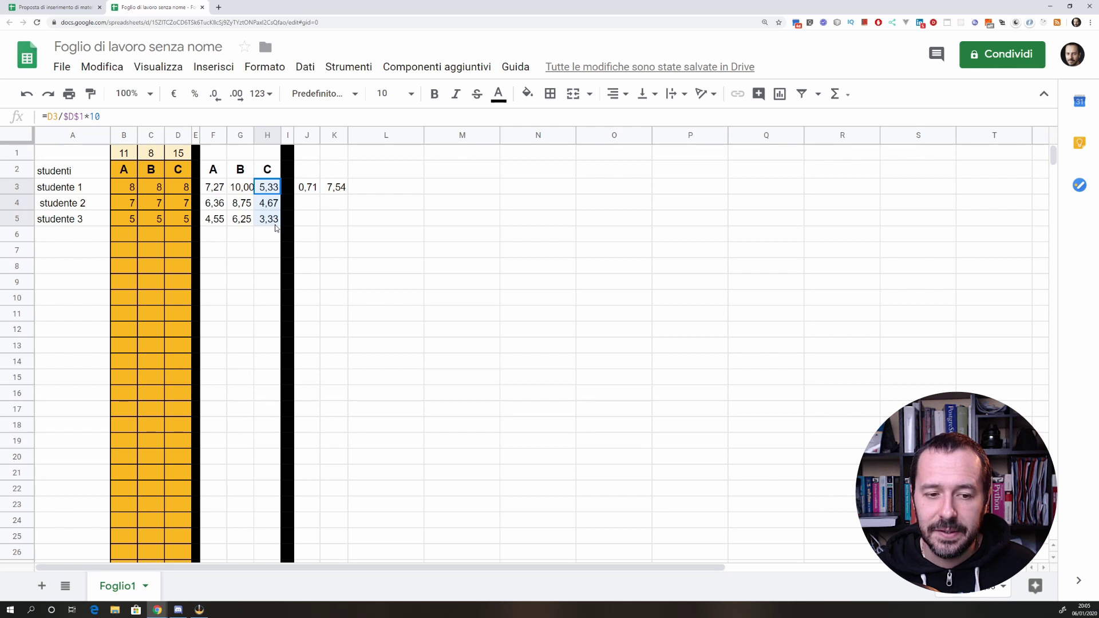
click(267, 175)
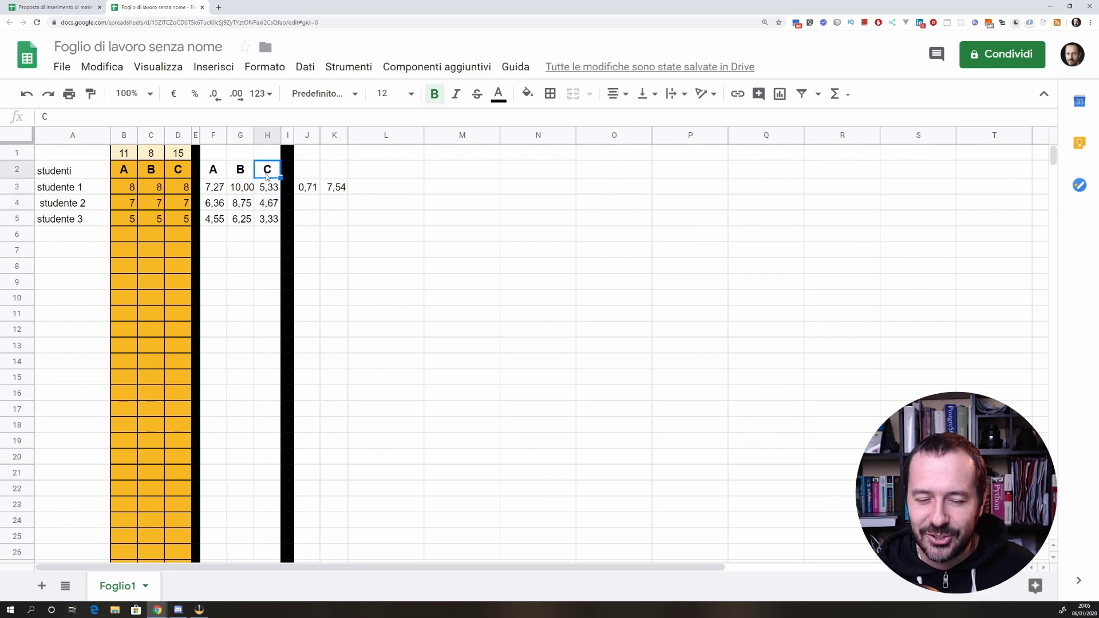
drag(218, 189, 263, 220)
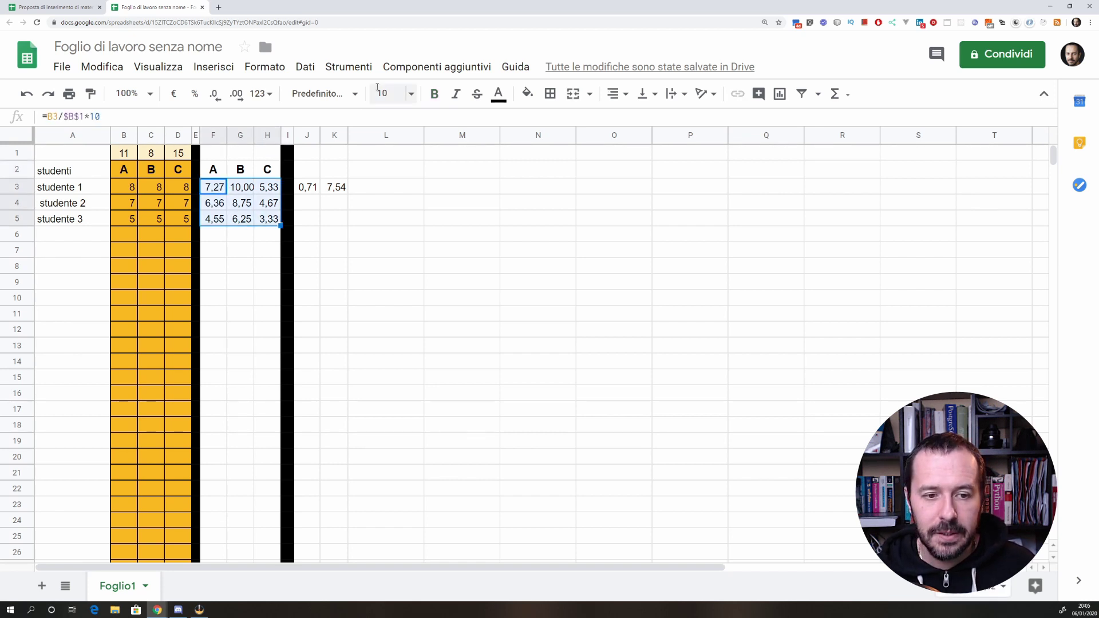
click(350, 68)
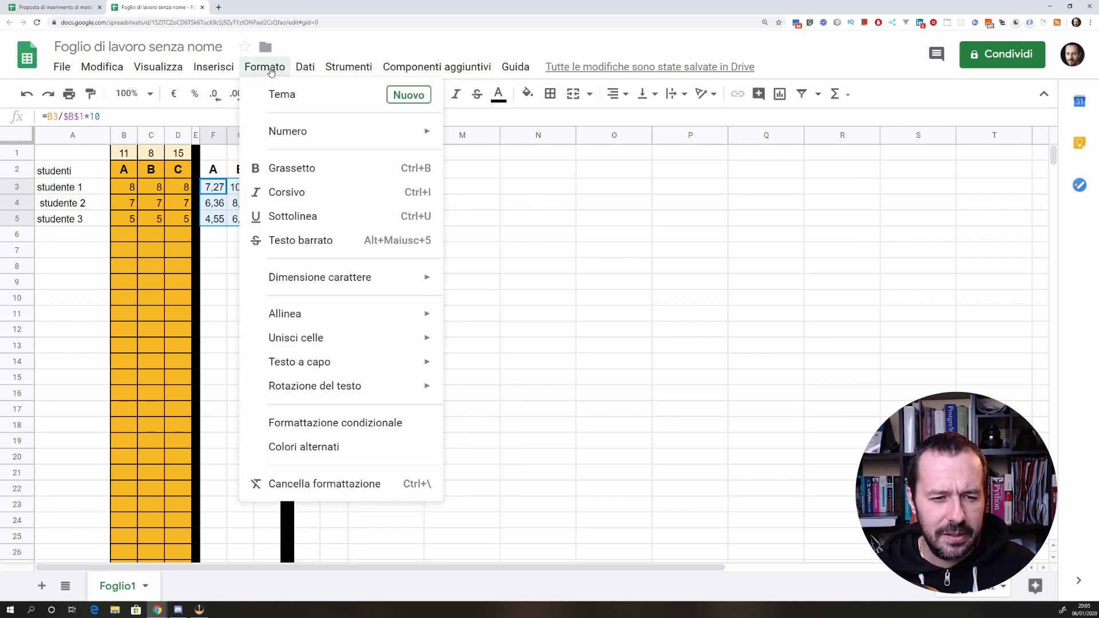
click(325, 423)
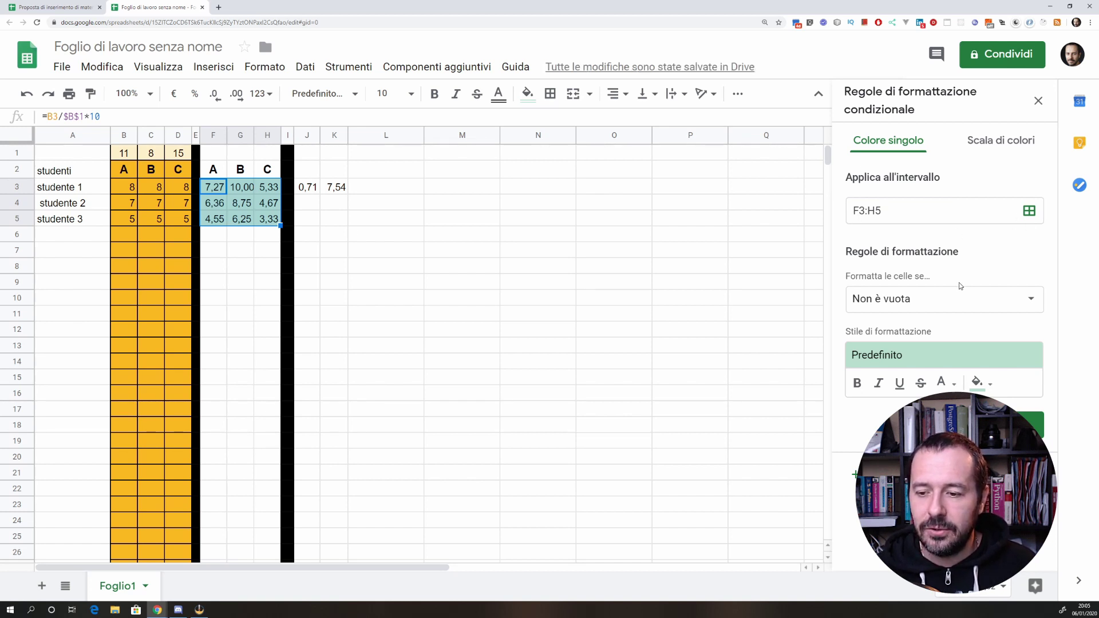
click(960, 303)
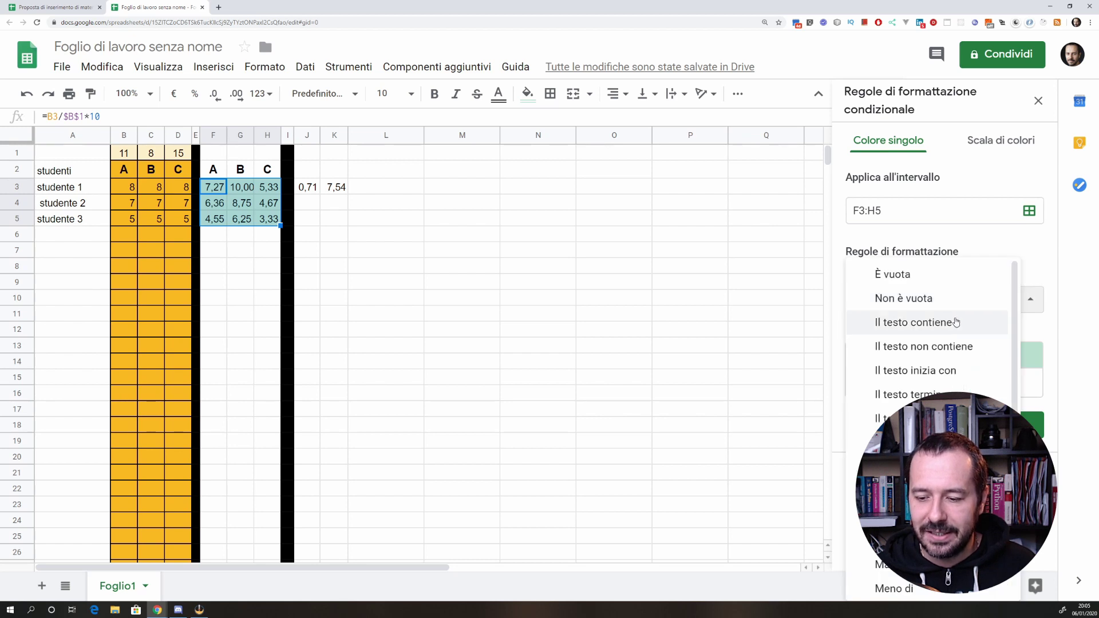
scroll(939, 378, down, 2)
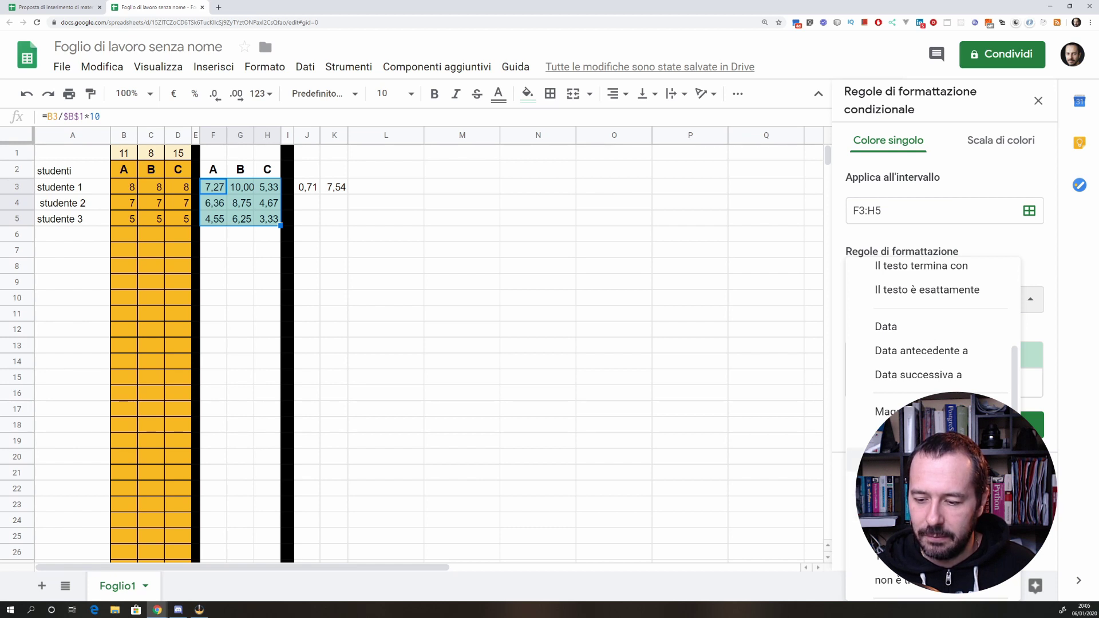
key(Return)
click(928, 333)
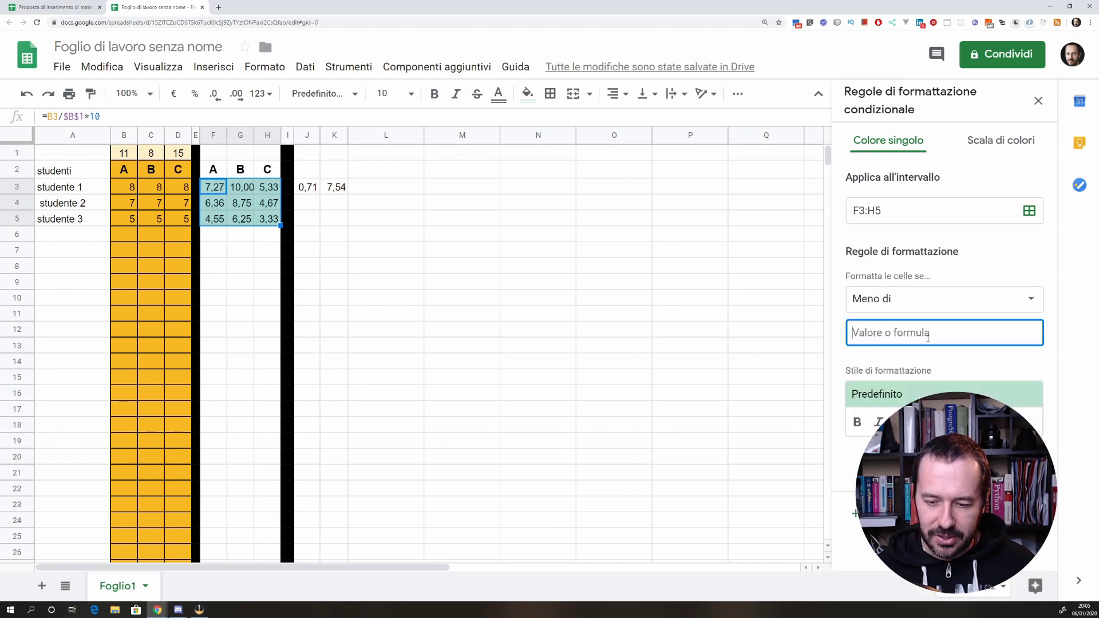
text(6)
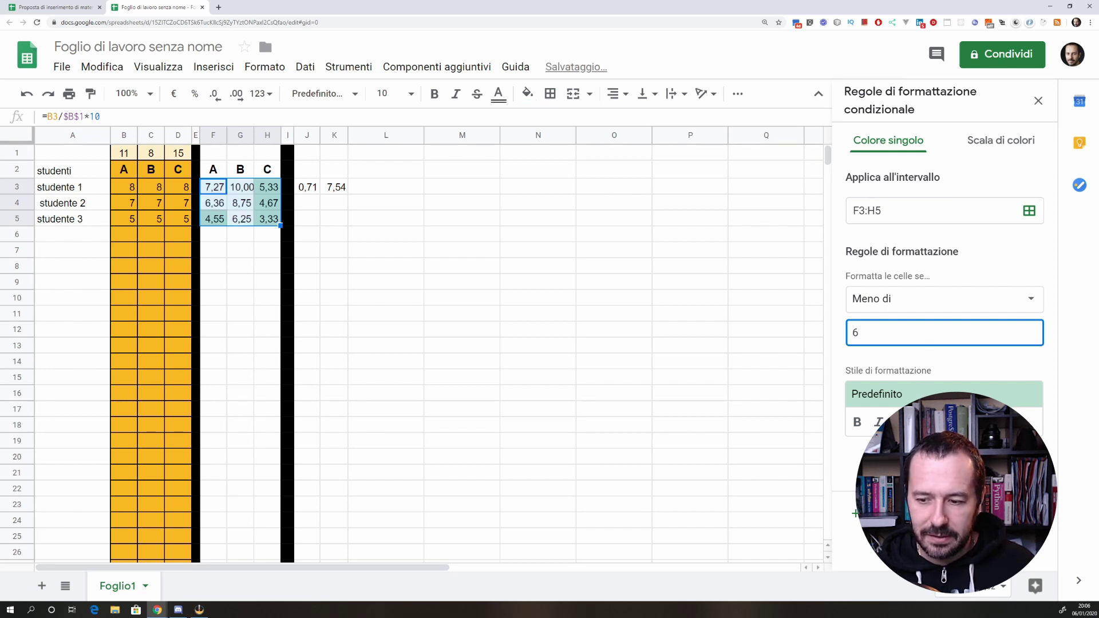
Step: Style the below-6 rule with a soft red fill and white text
click(967, 422)
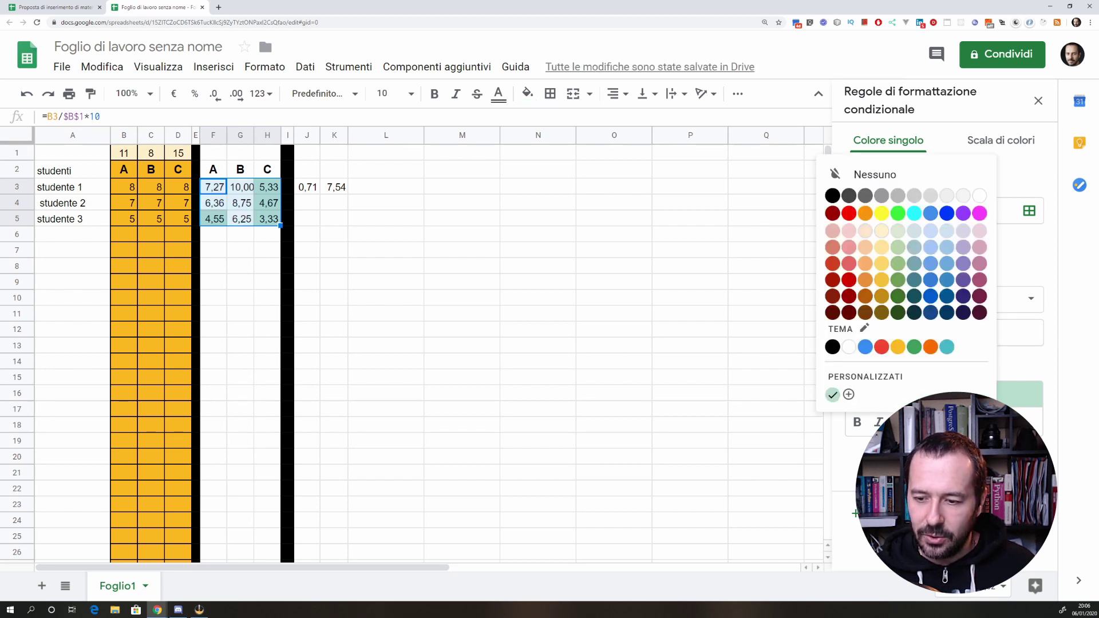
click(849, 214)
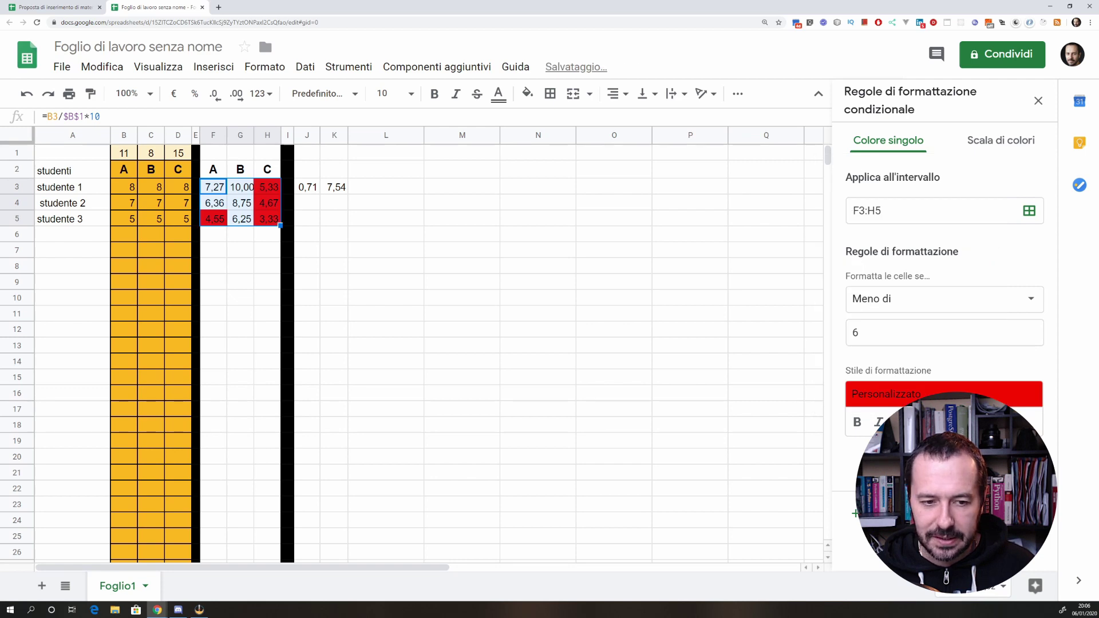
click(953, 422)
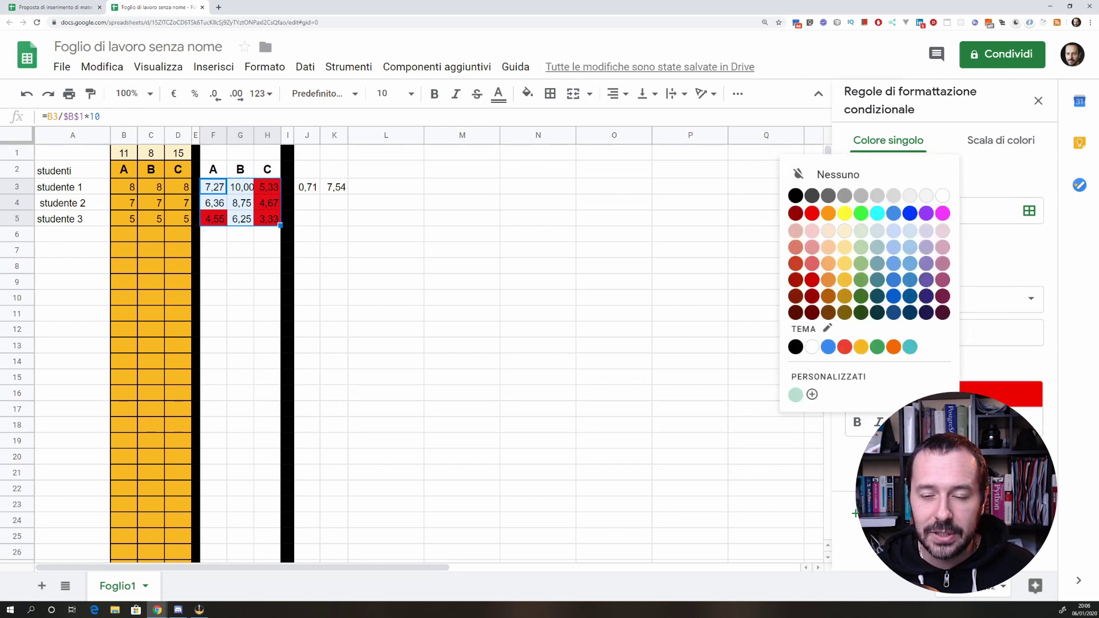
click(953, 422)
click(940, 422)
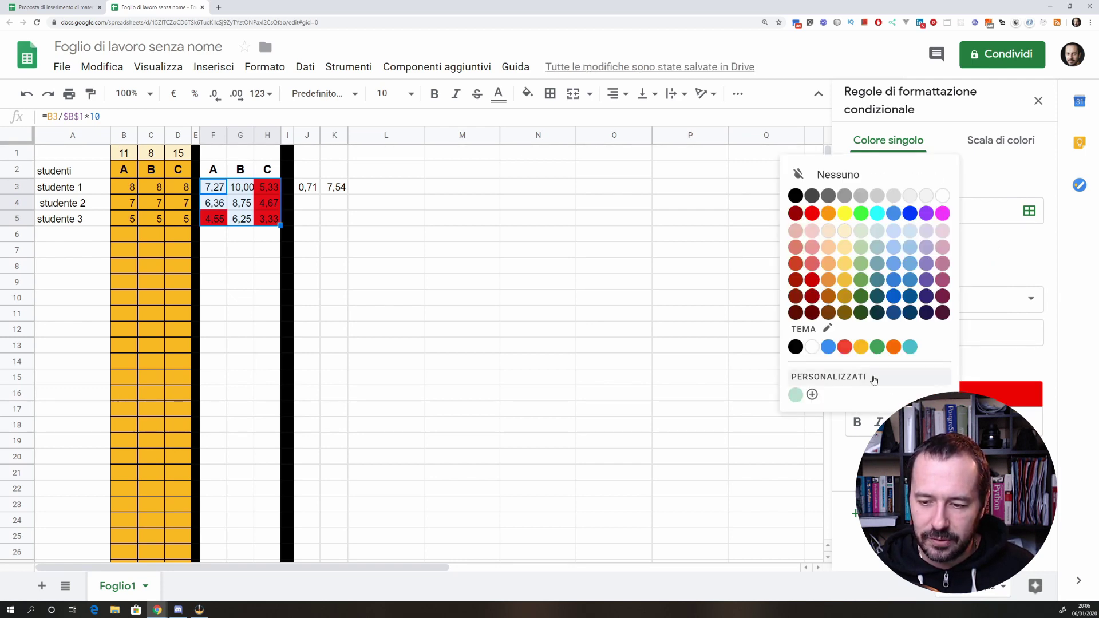
click(812, 351)
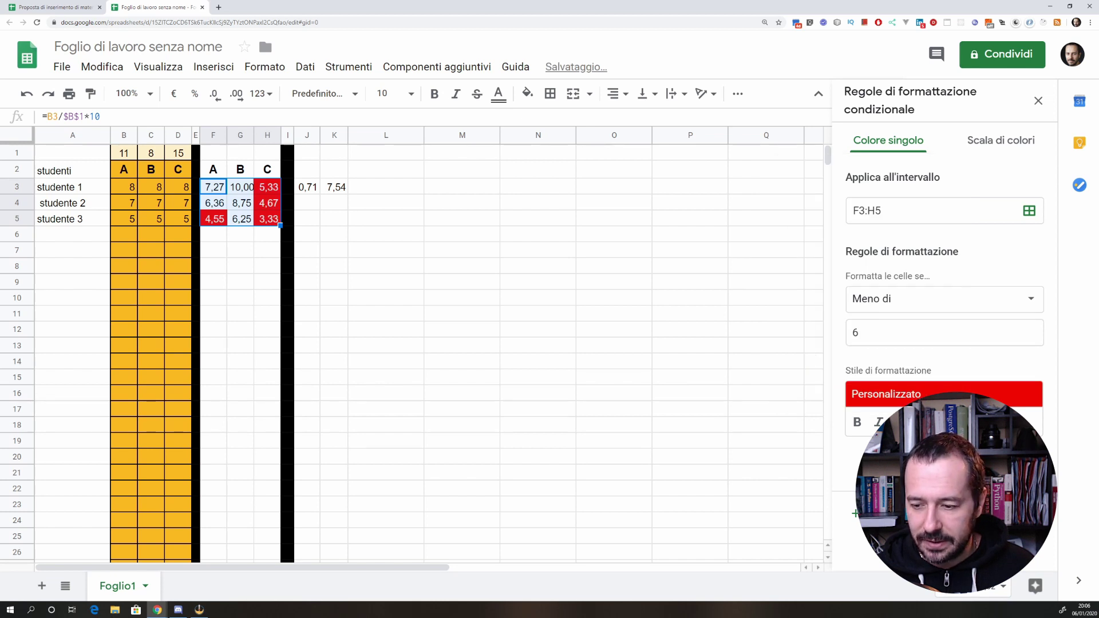
click(940, 422)
click(882, 346)
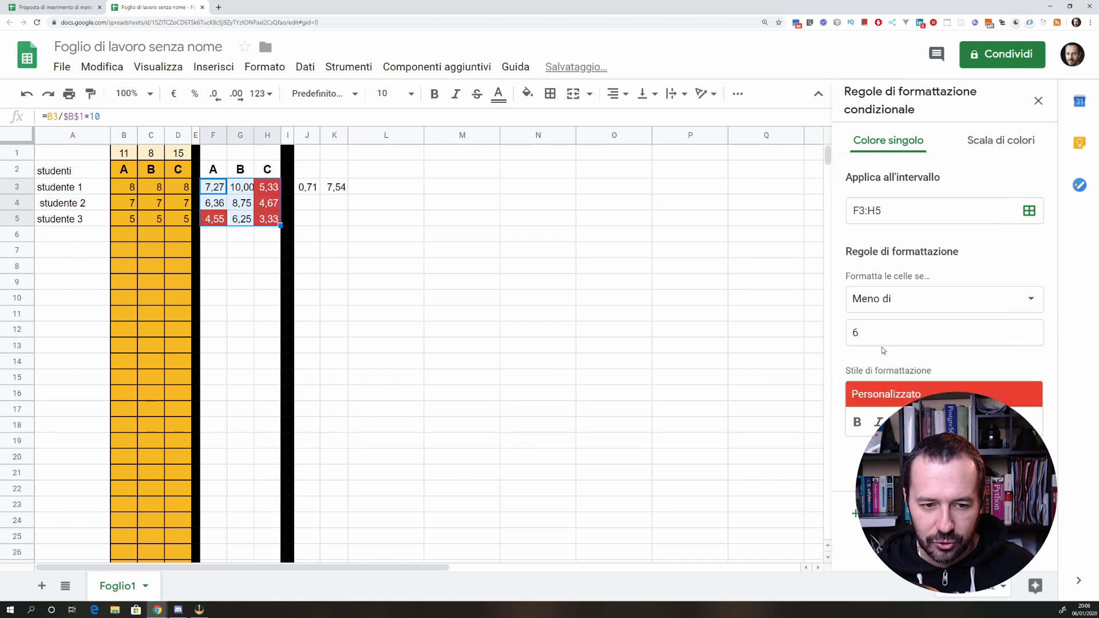
click(746, 352)
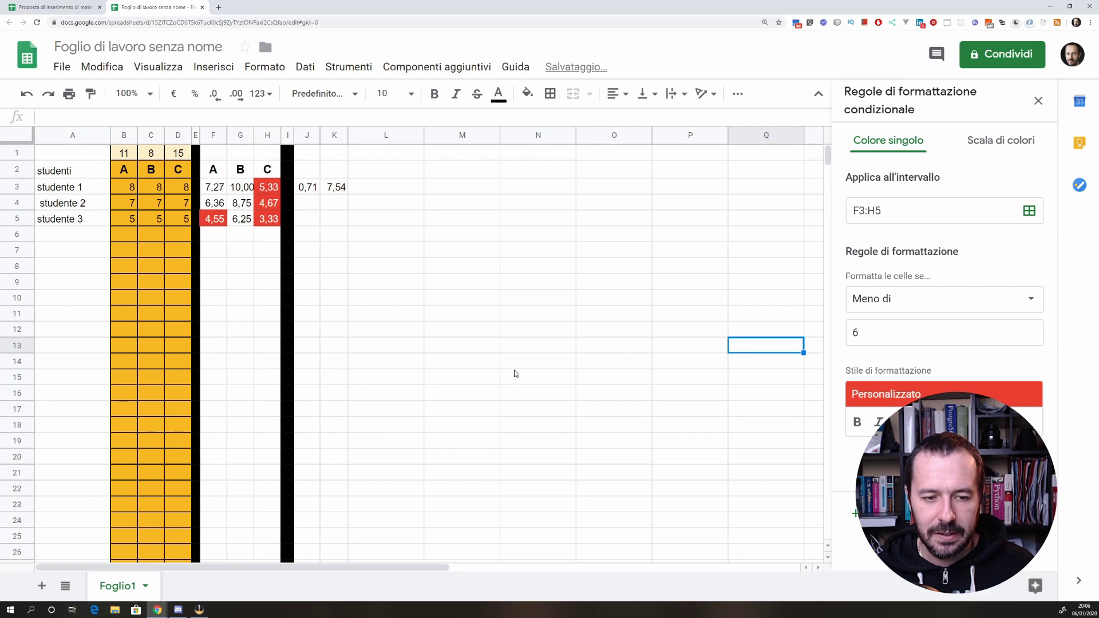
Step: Copy K3's =AVERAGE(F3:H3) down to K4:K5, giving 6,59 and 4,71
click(254, 139)
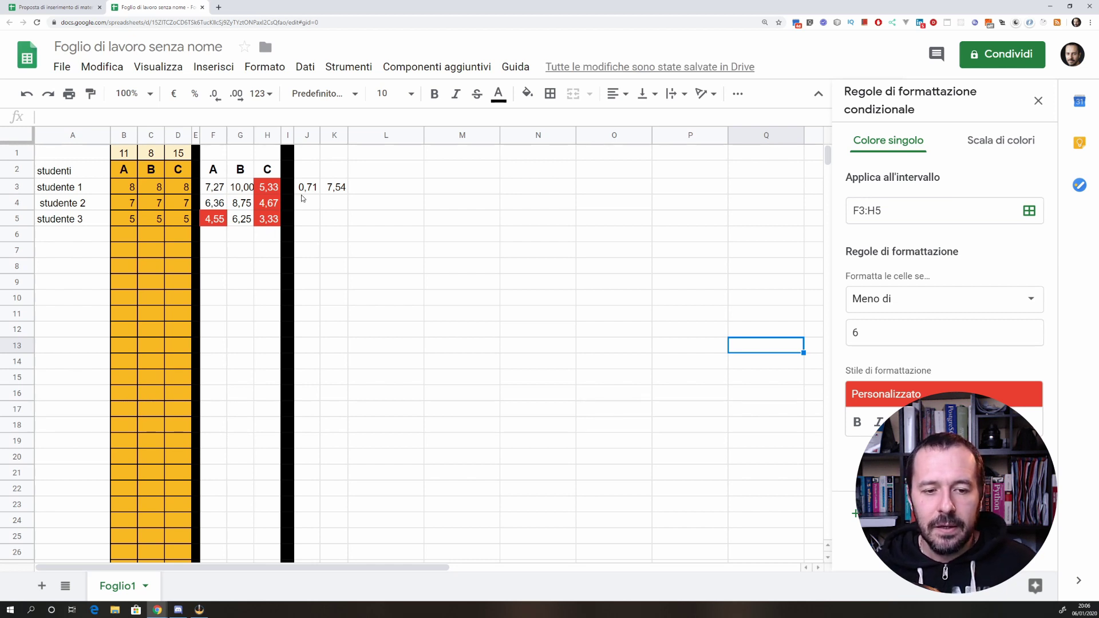
click(335, 186)
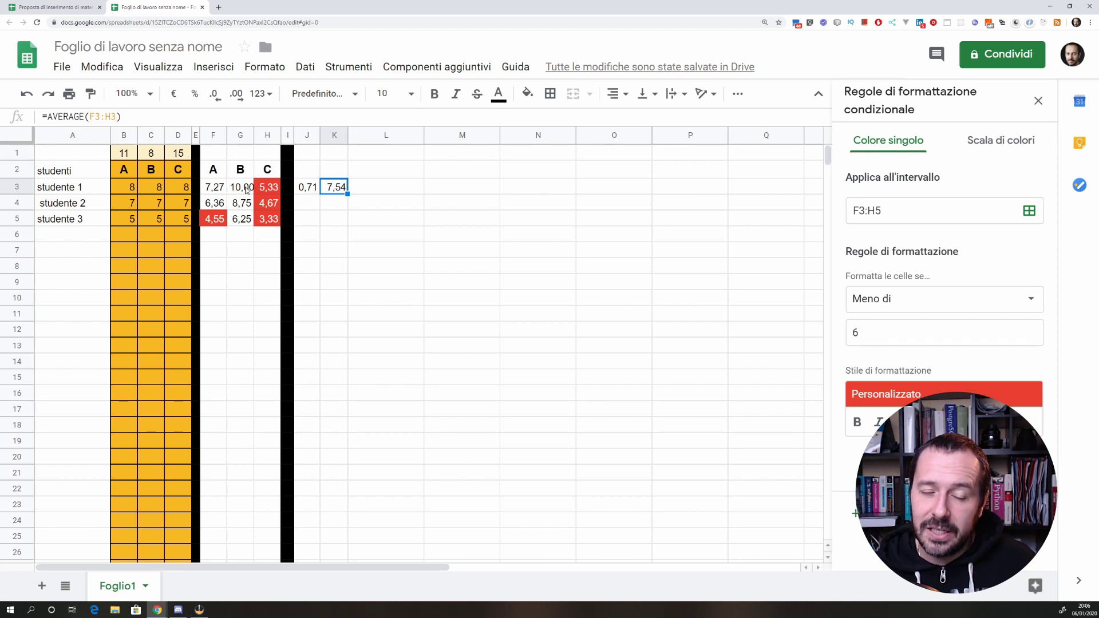
click(362, 189)
click(361, 176)
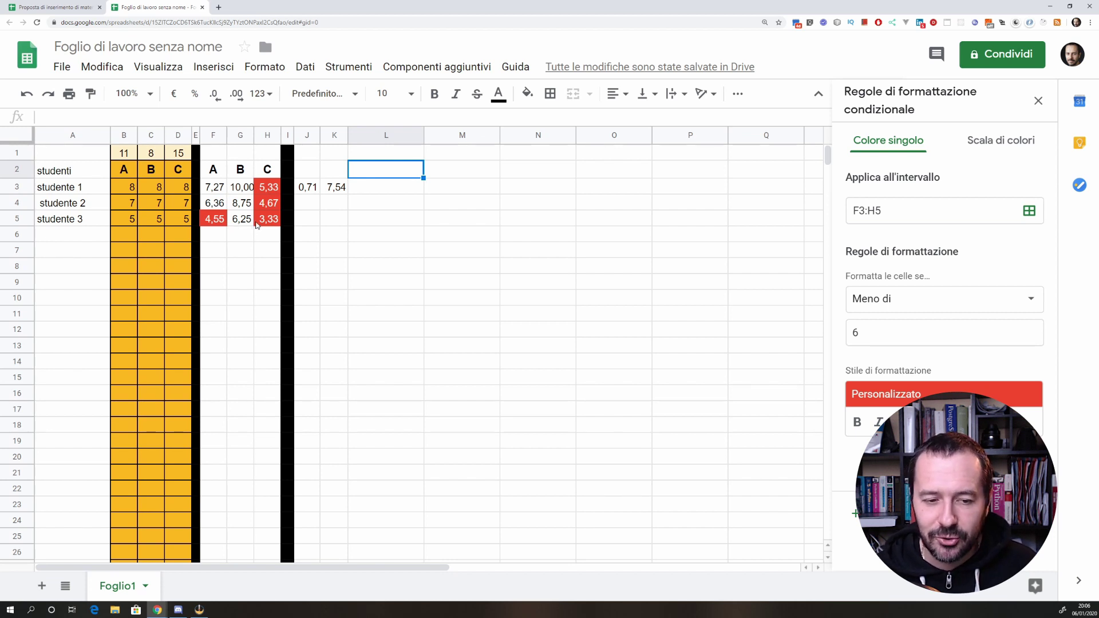
click(335, 189)
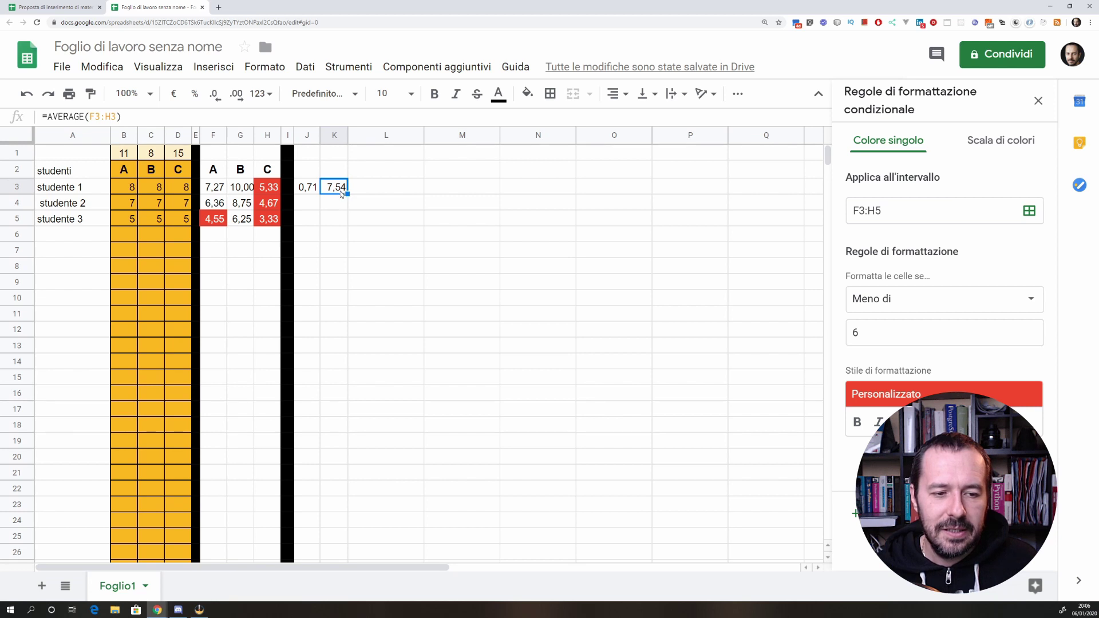
drag(342, 194, 362, 232)
click(362, 231)
click(314, 191)
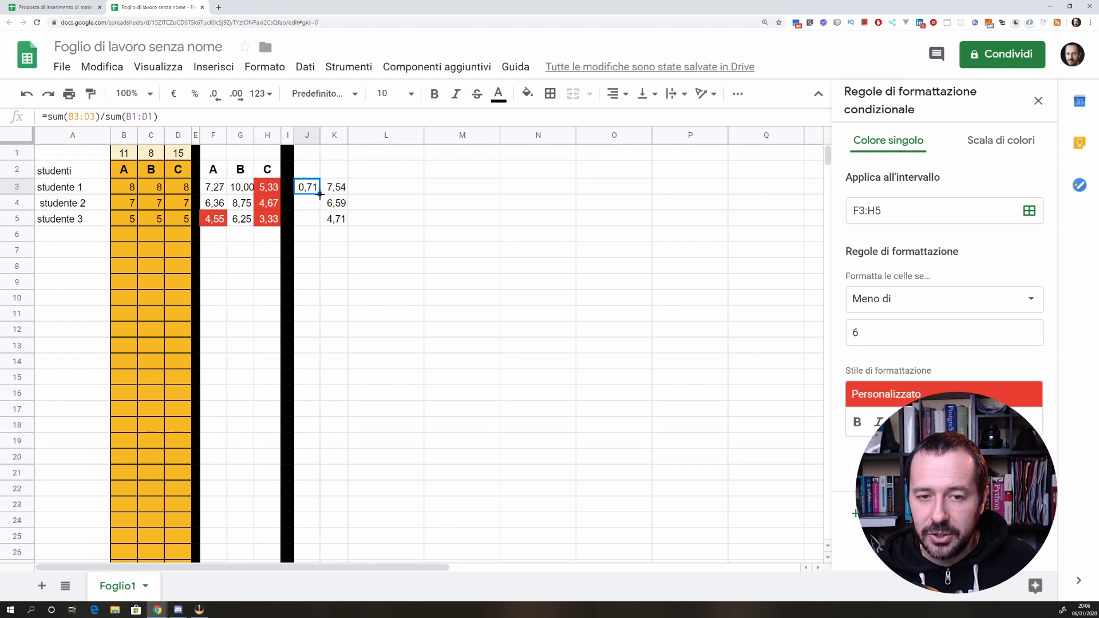
Step: Change J3's divisor to the absolute range sum($B$1:$D$1)
drag(320, 194, 319, 219)
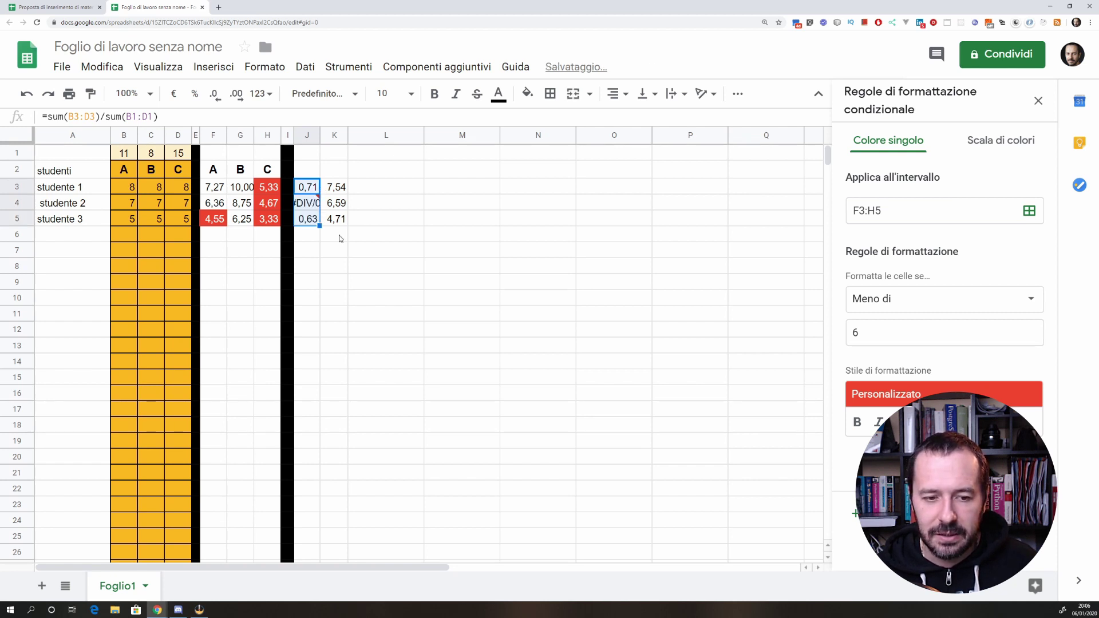
mouse_move(307, 203)
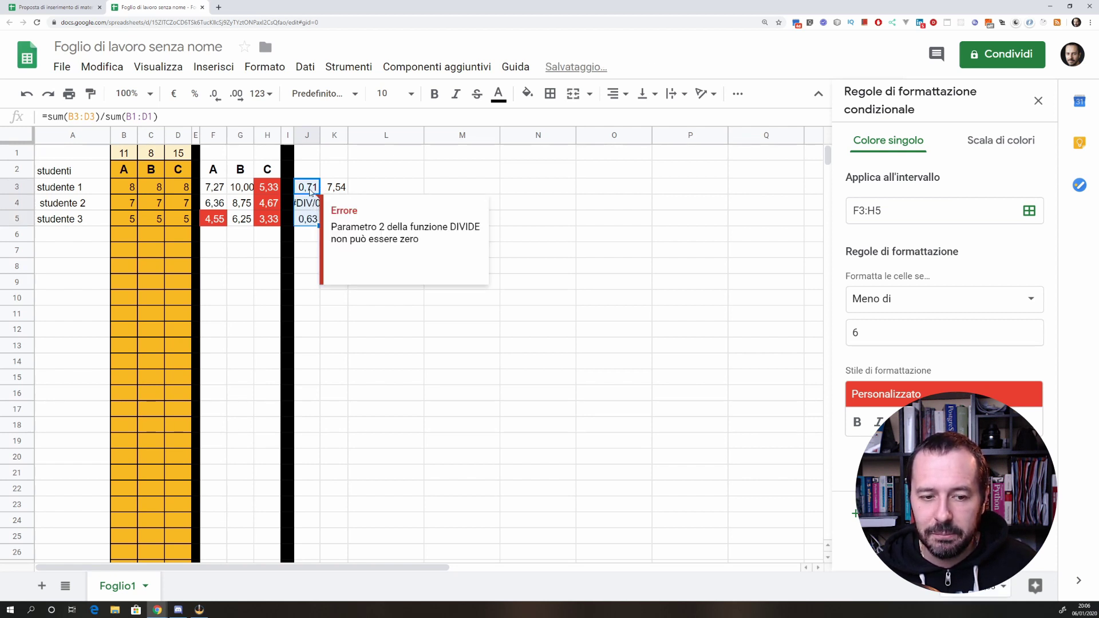
click(310, 191)
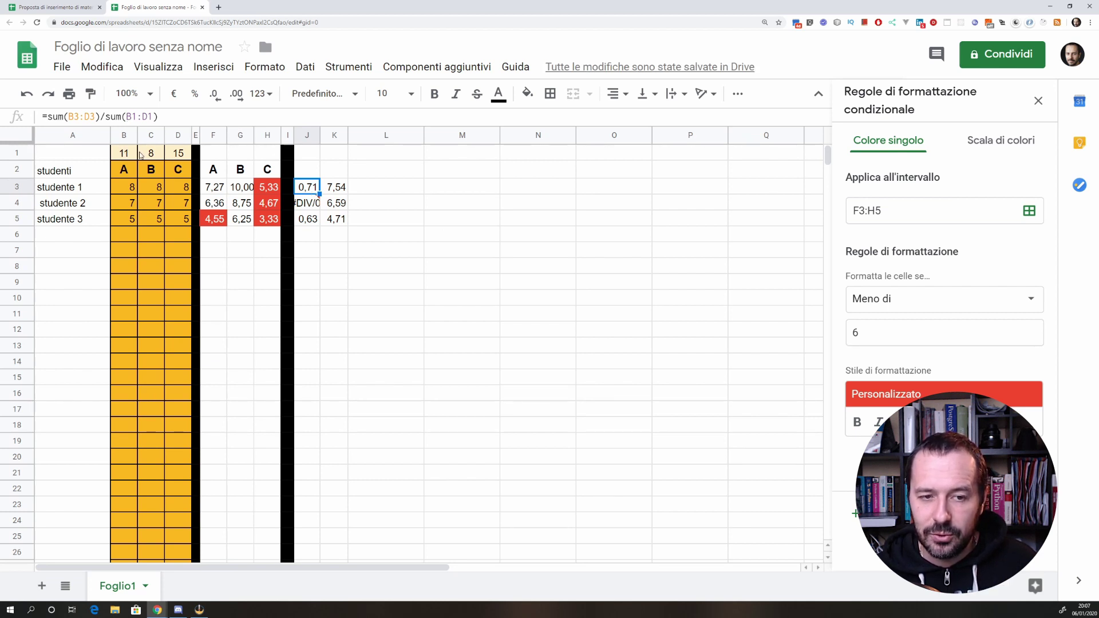
click(129, 117)
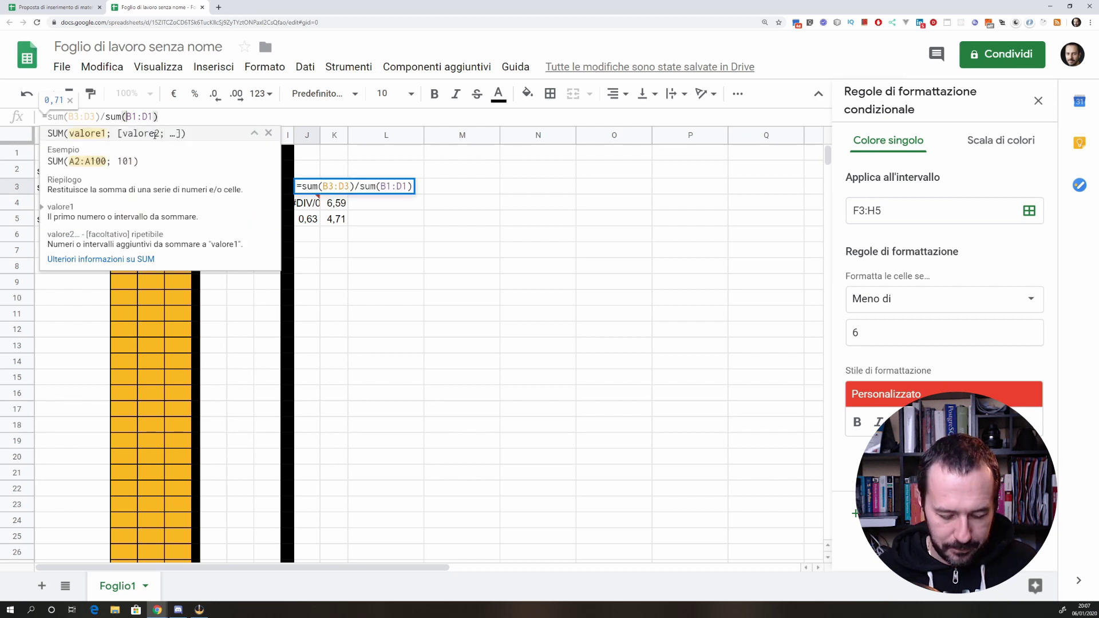
text($B$)
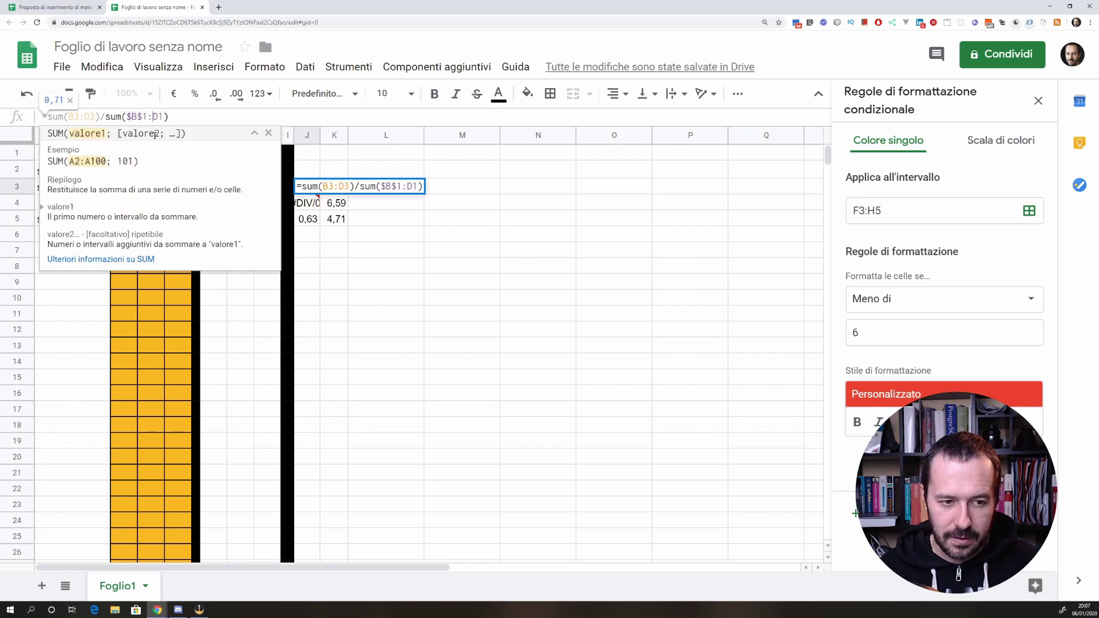
key(Right)
key(Right)
text($)
key(Right)
text($)
key(Return)
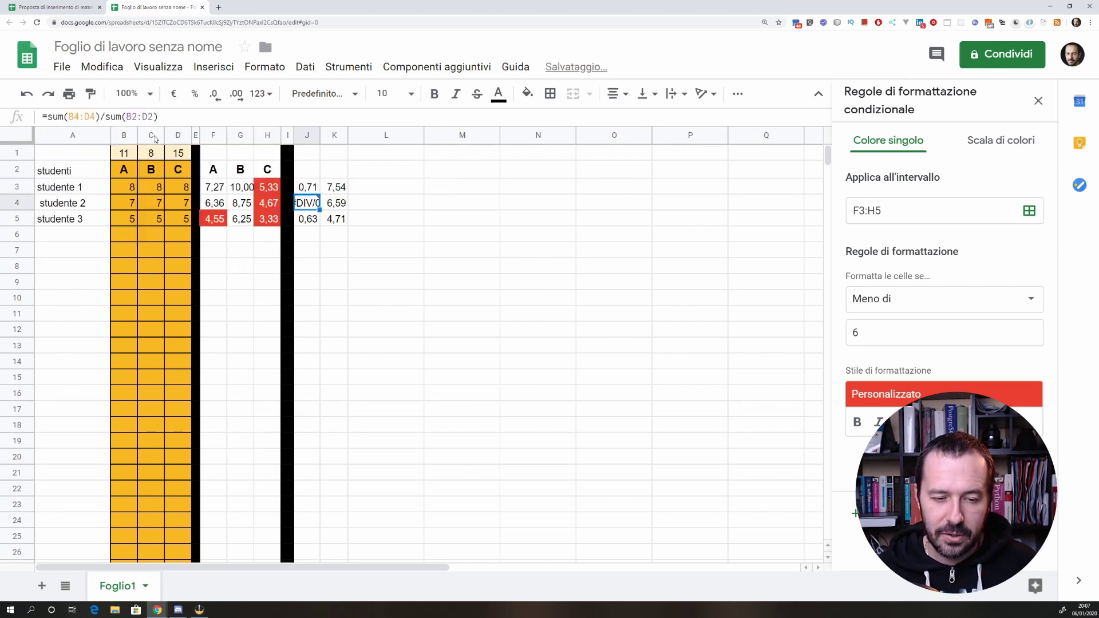
Step: Copy the corrected J3 formula down to J4:J5, showing 0,62 and 0,44
click(312, 193)
drag(319, 193, 315, 219)
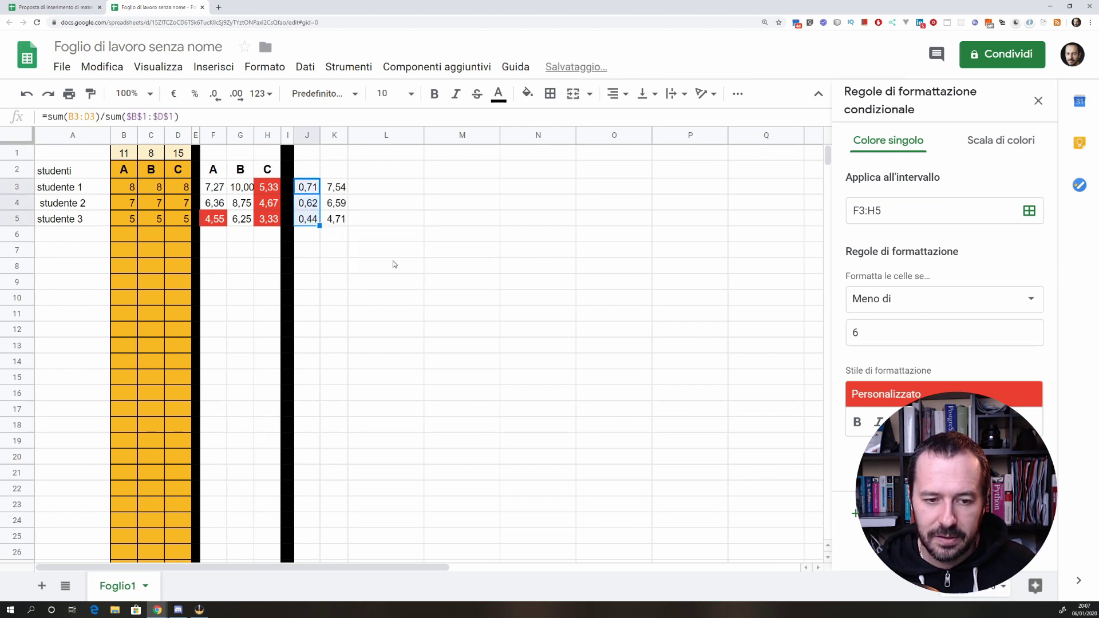
click(393, 260)
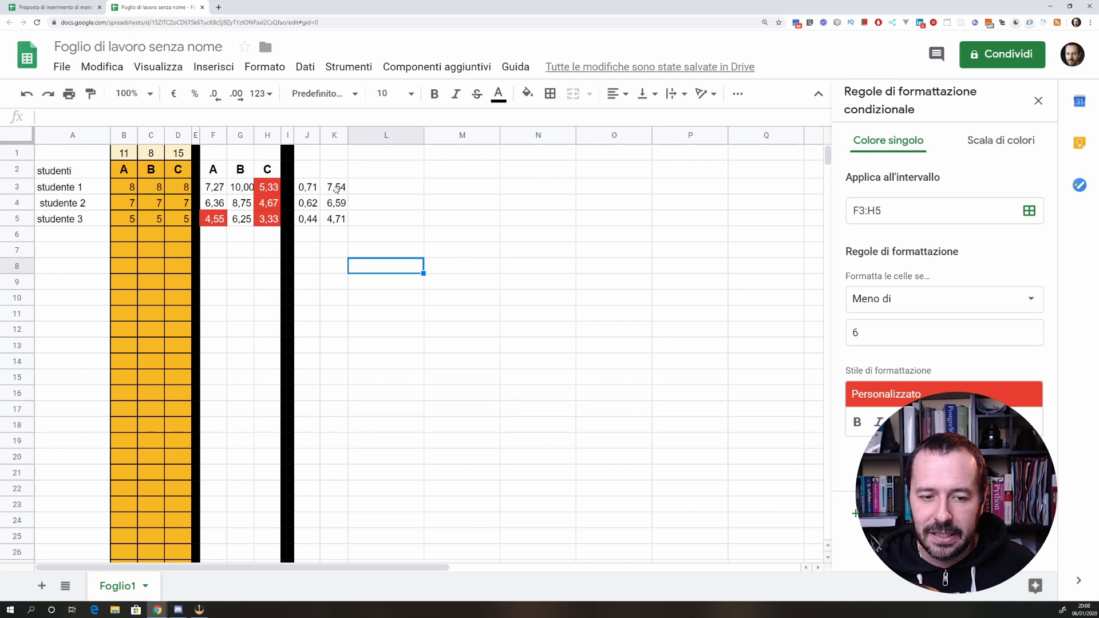
Step: Show K3, K4 and K5 with one decimal each: 7,5, 6,6 and 4,7
click(336, 190)
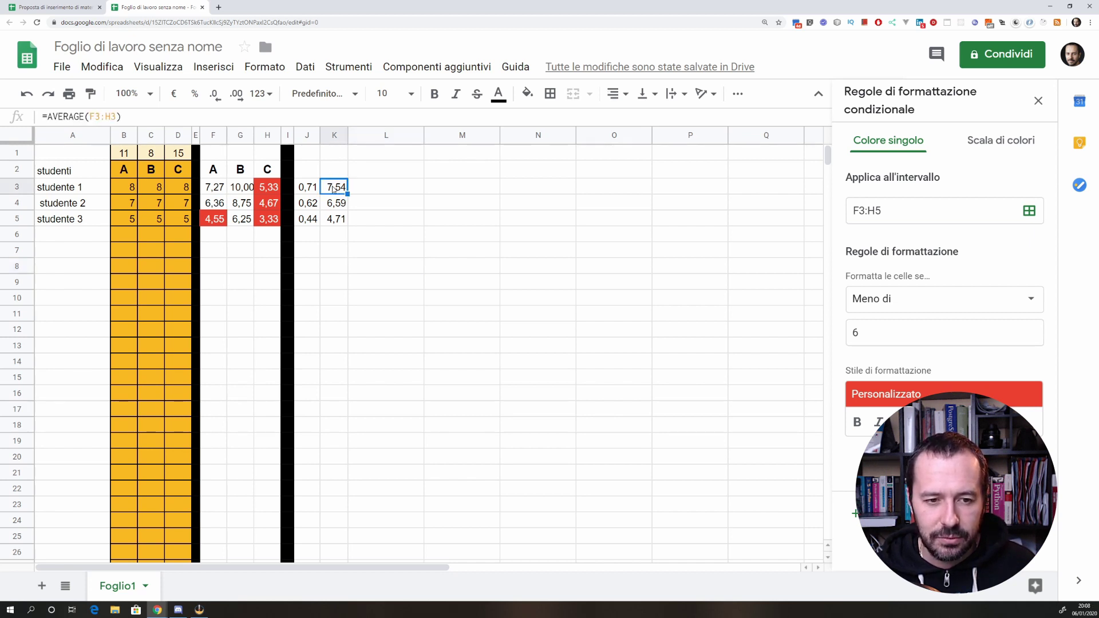
click(215, 98)
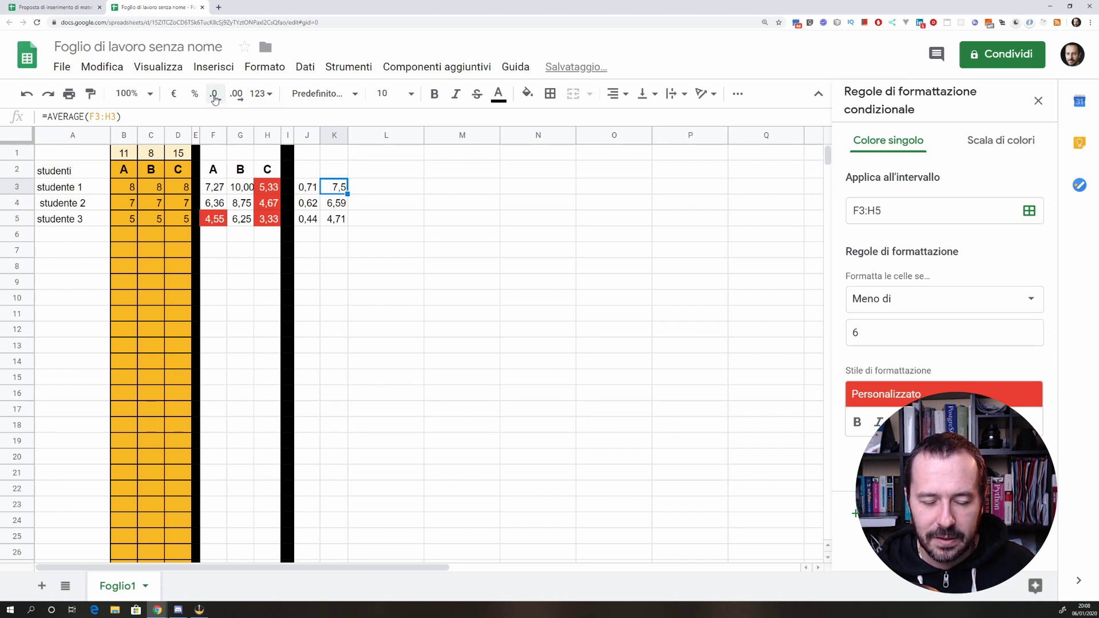
click(335, 207)
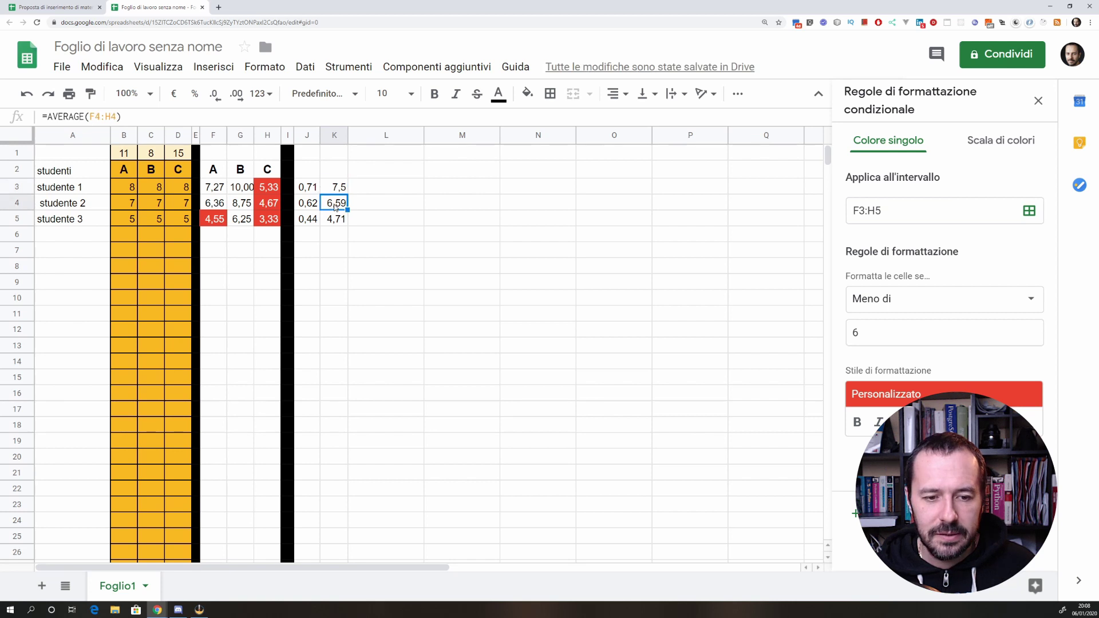
click(214, 97)
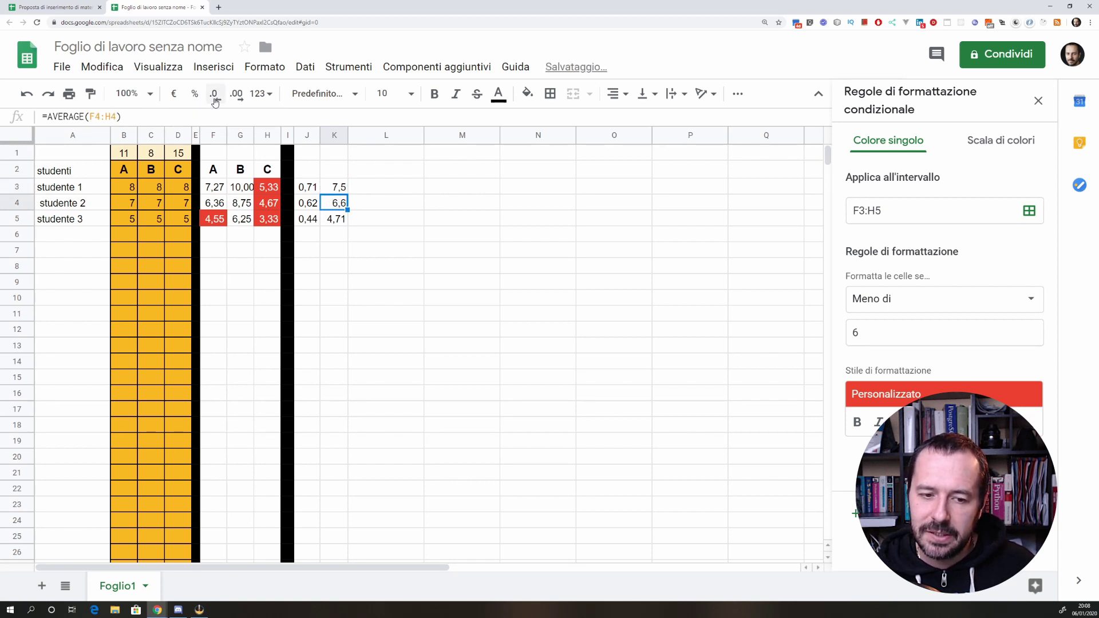
click(332, 223)
click(215, 97)
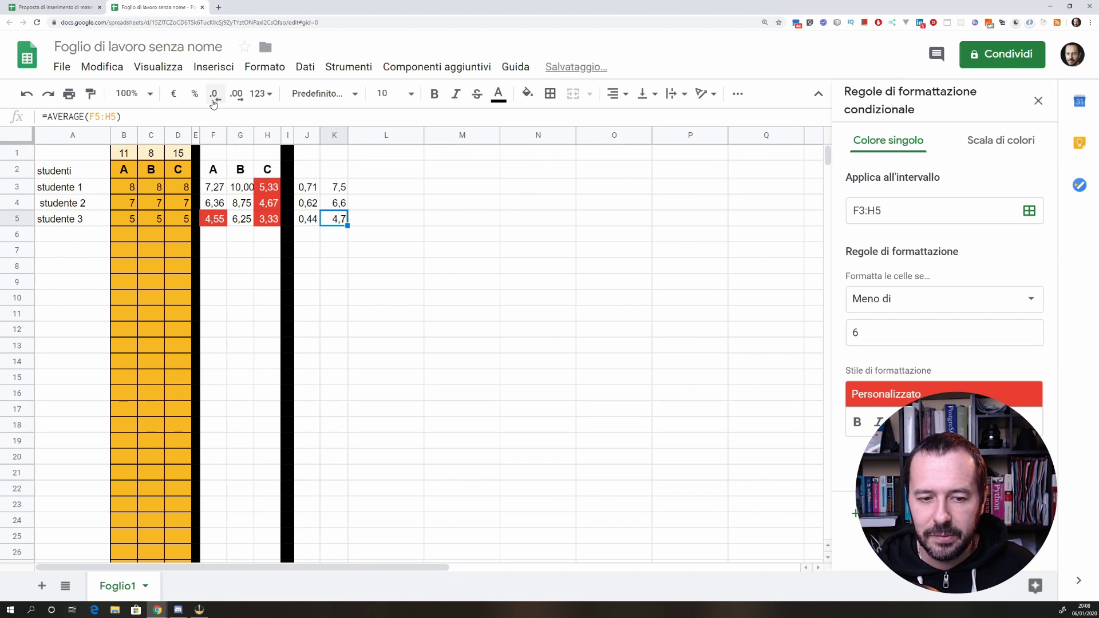
click(363, 289)
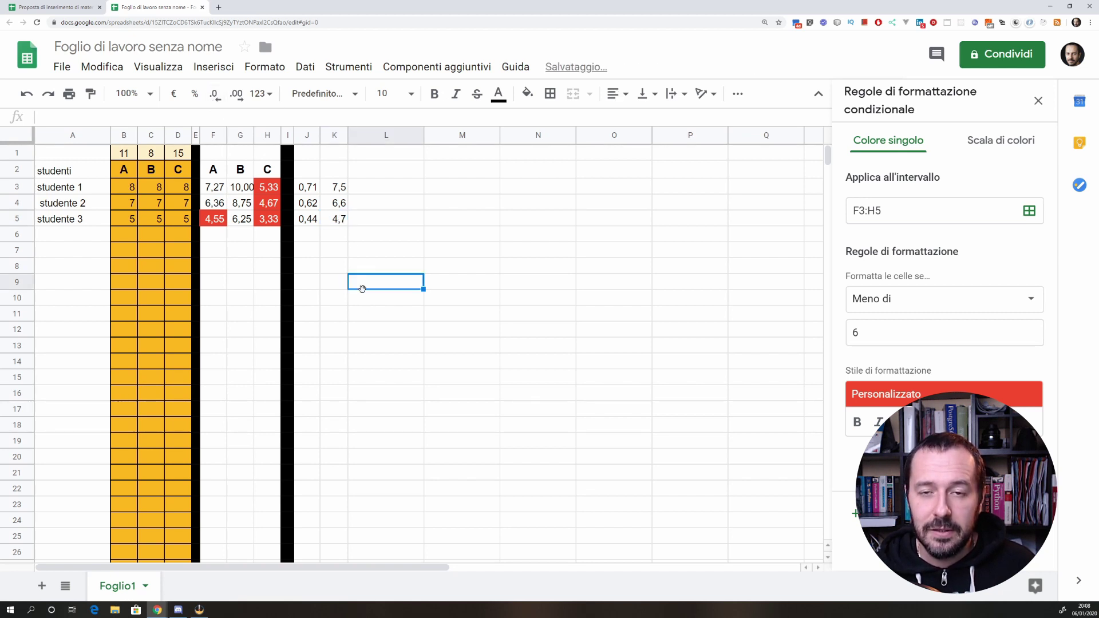
click(344, 222)
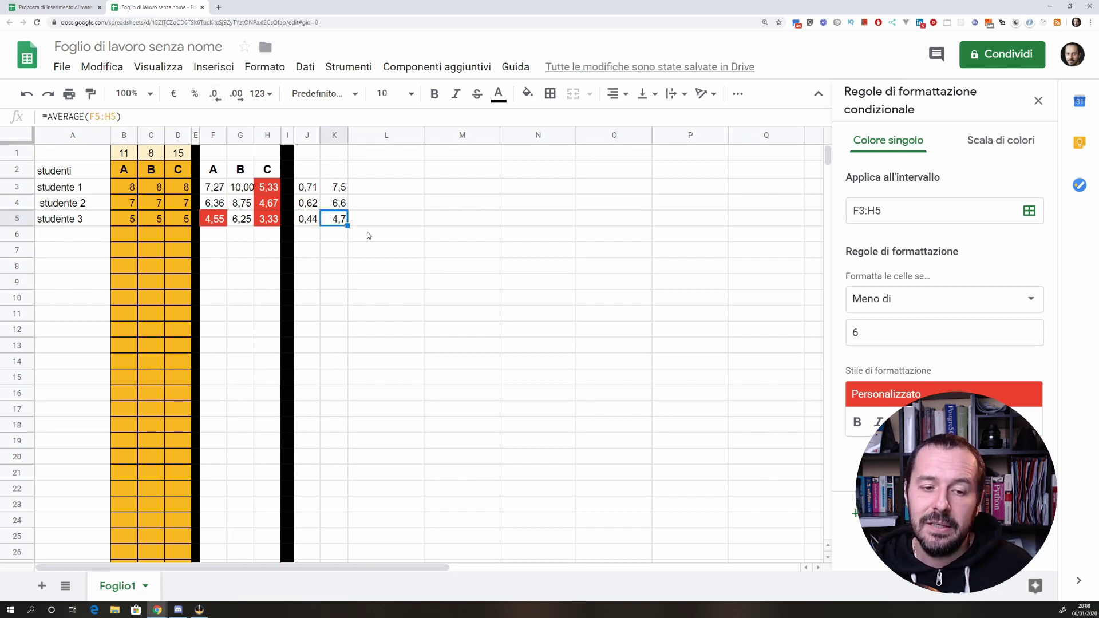
click(366, 233)
click(365, 219)
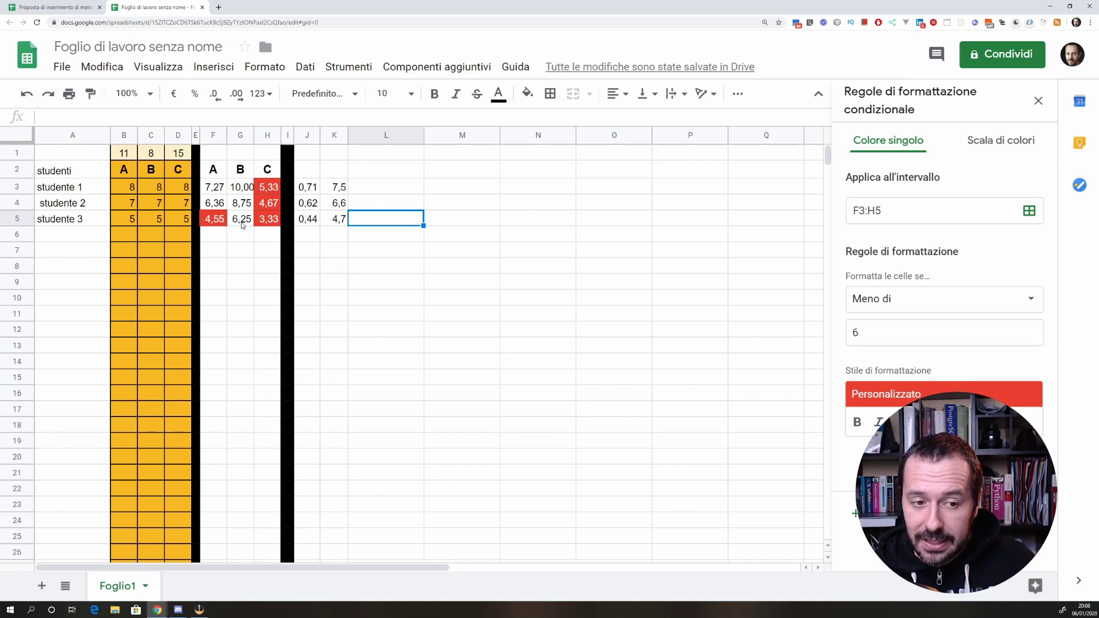
Step: Enter the headers 'bonus / malus' in L2 and 'note' in M2
click(367, 174)
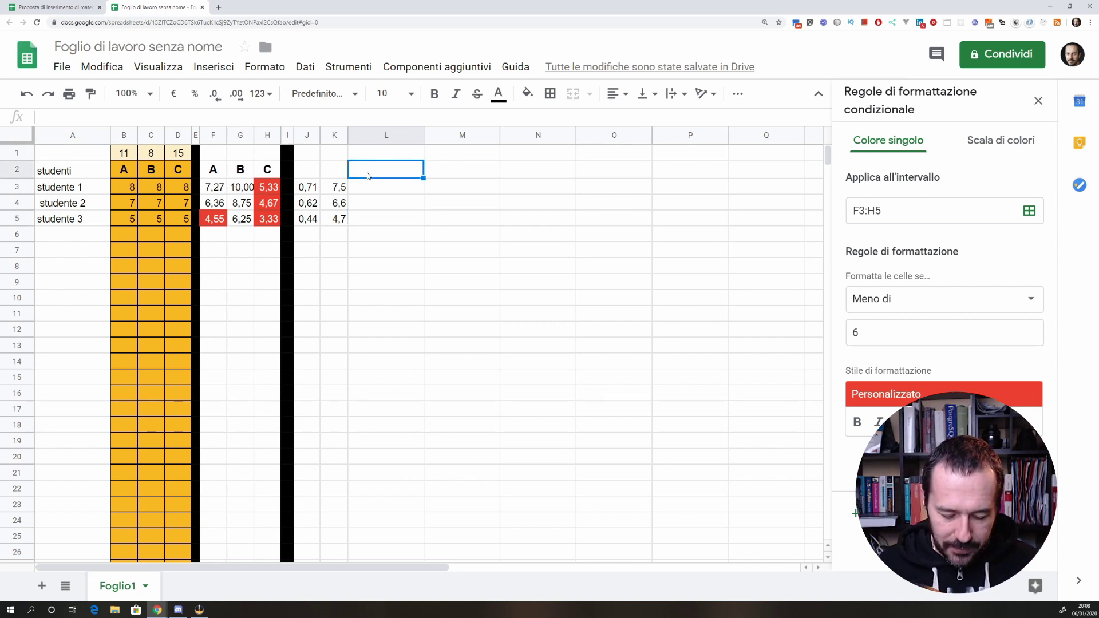
text(bo)
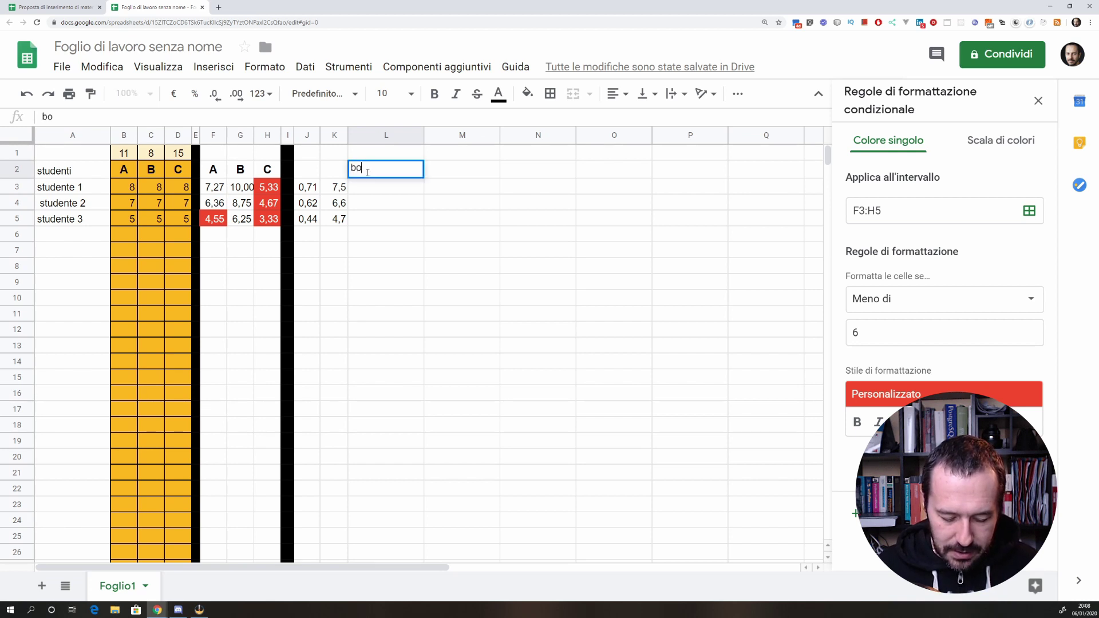
text(nus)
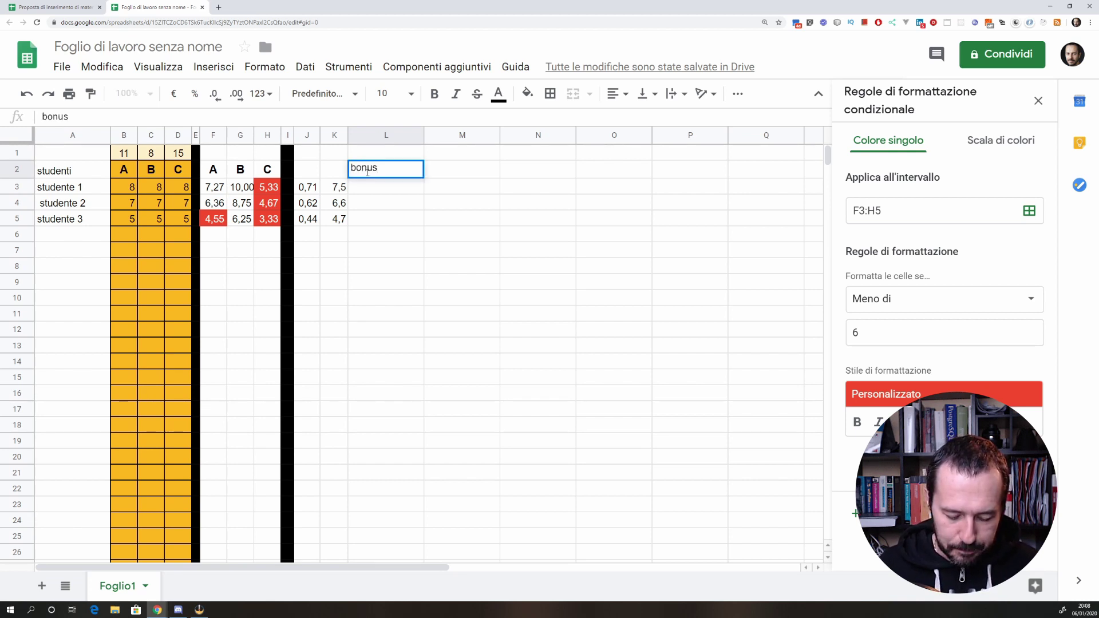
text( / malus)
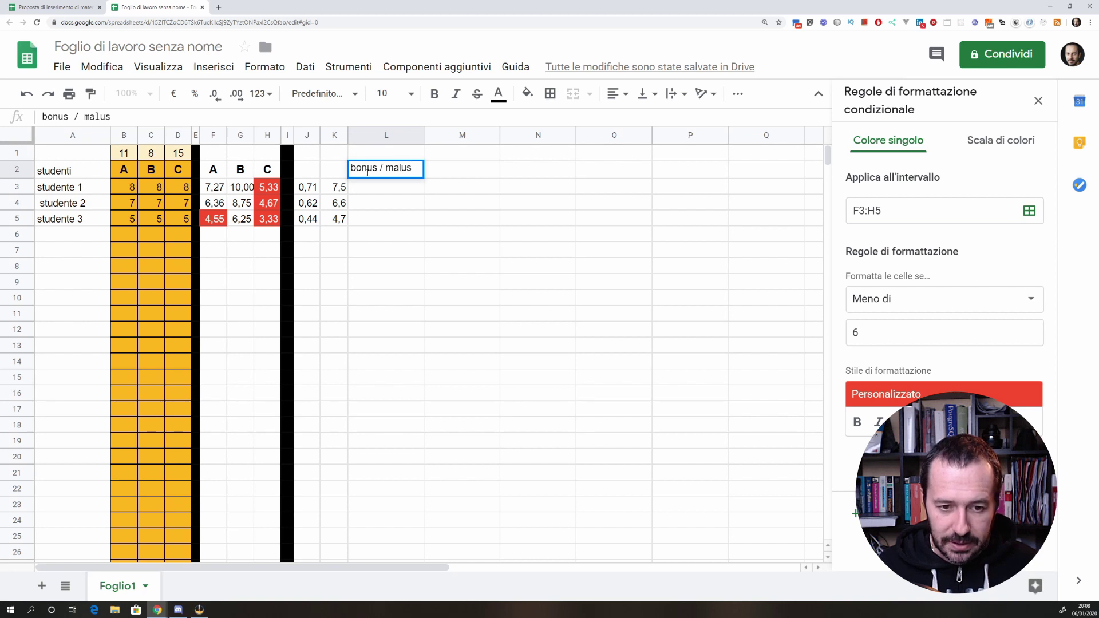
click(437, 218)
click(394, 192)
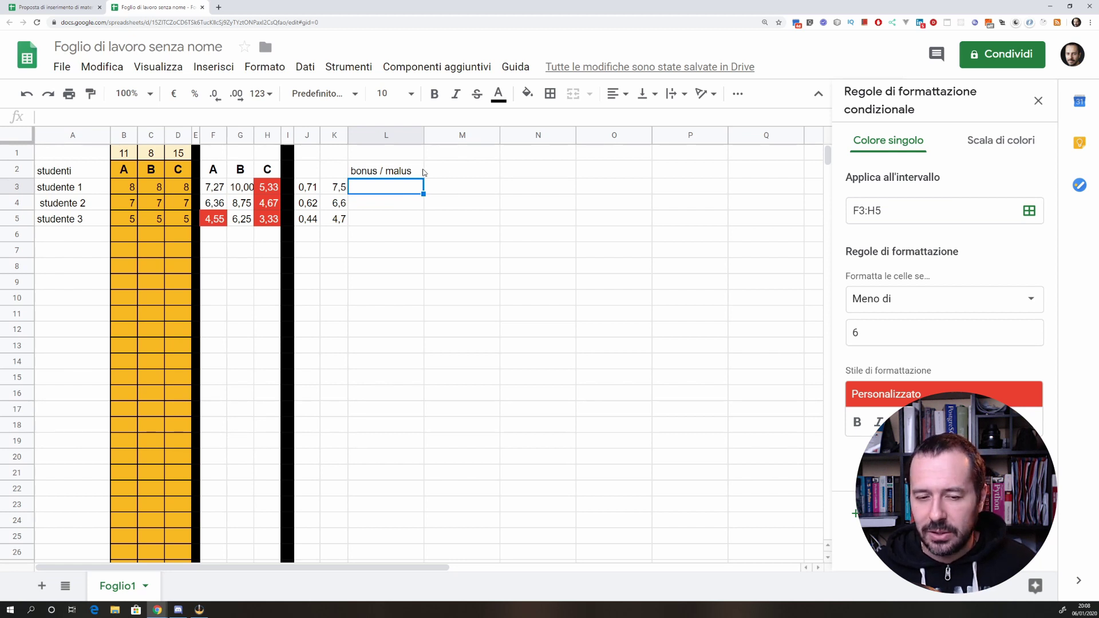
click(458, 173)
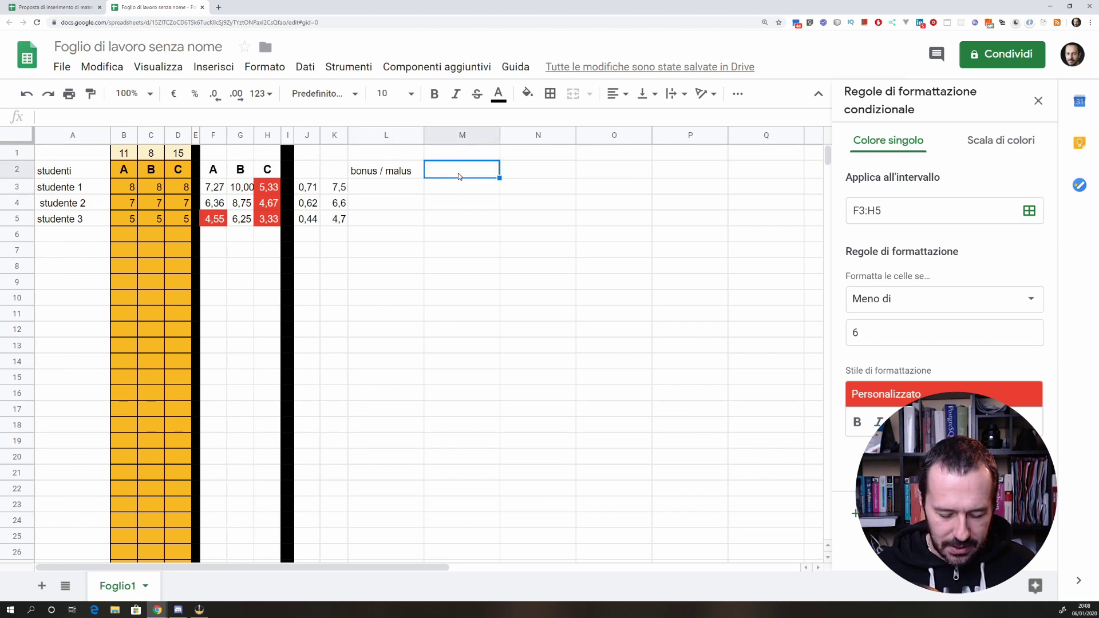
text(note)
click(493, 190)
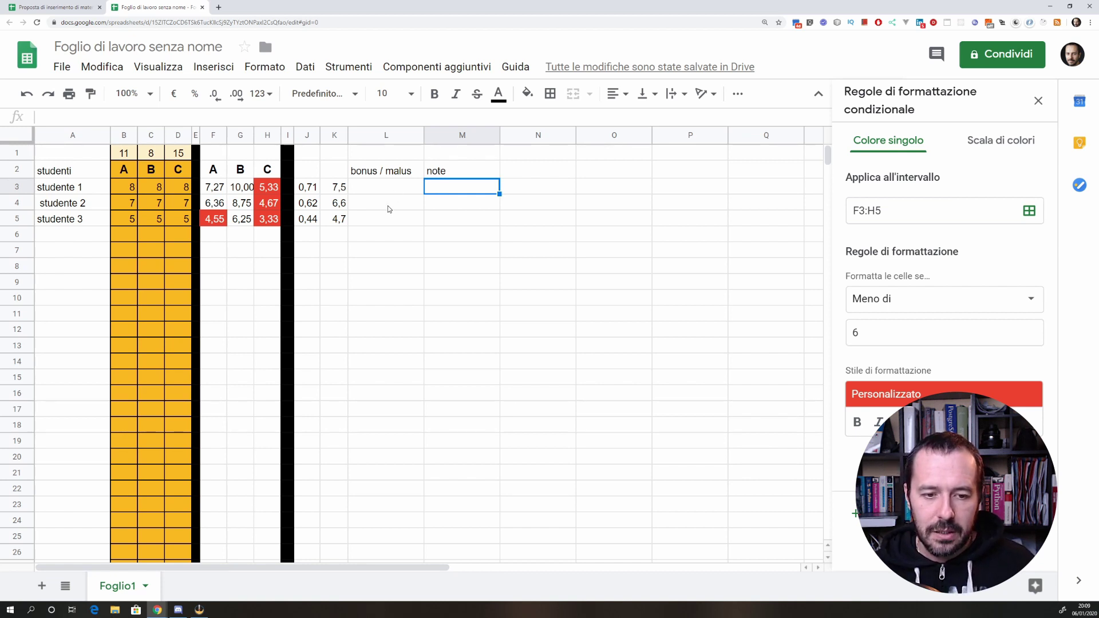
click(387, 191)
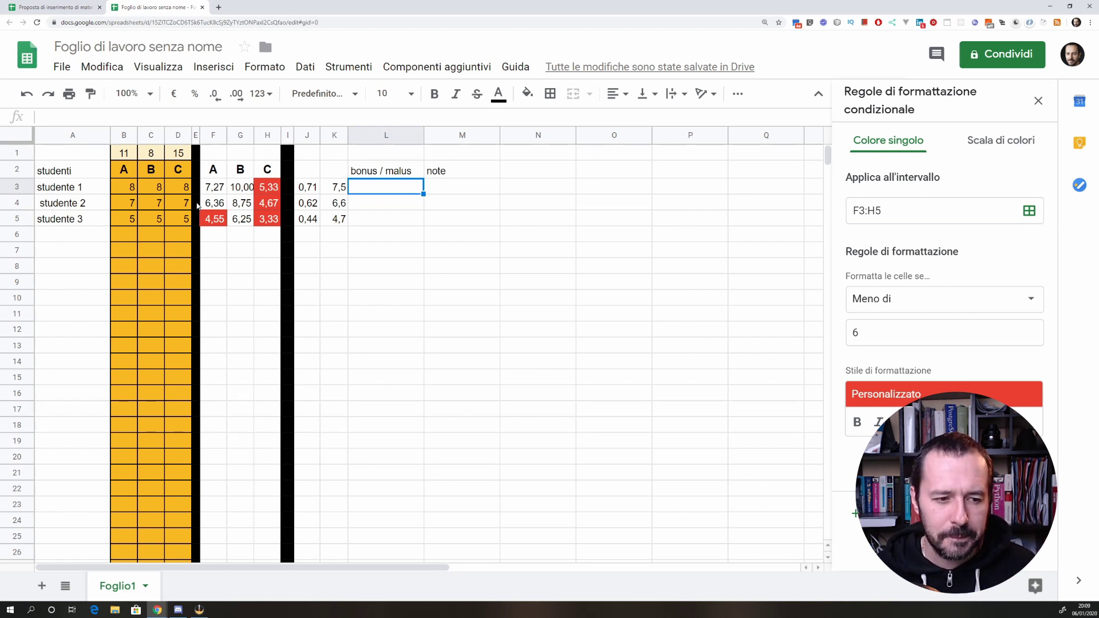
Step: Format the studenti header in A2 as size 12, bold and centred
click(69, 170)
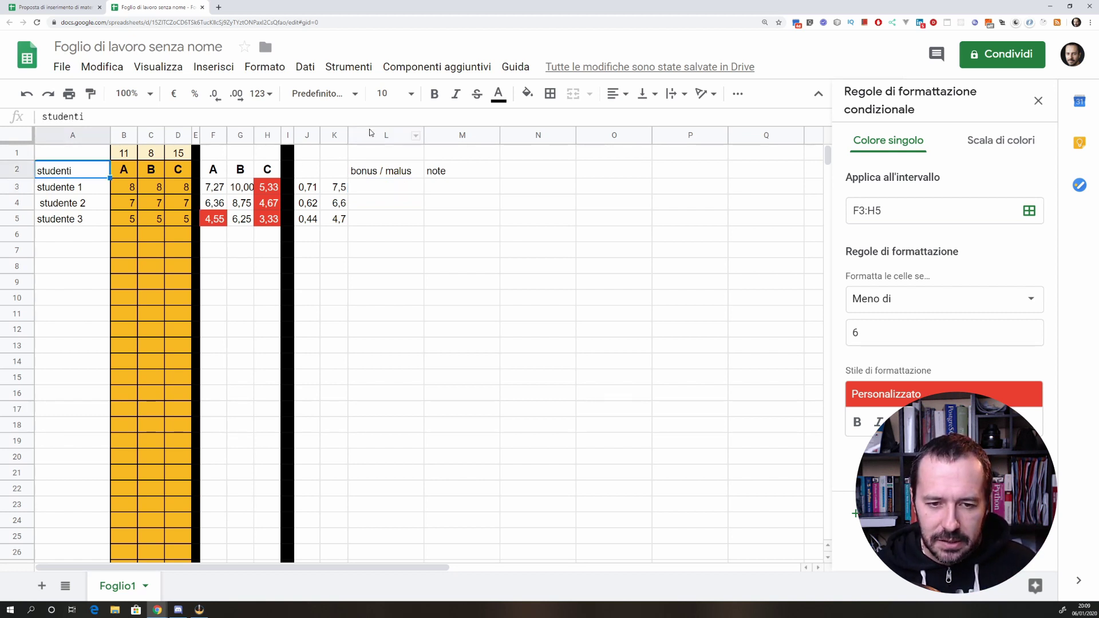
click(389, 94)
click(387, 265)
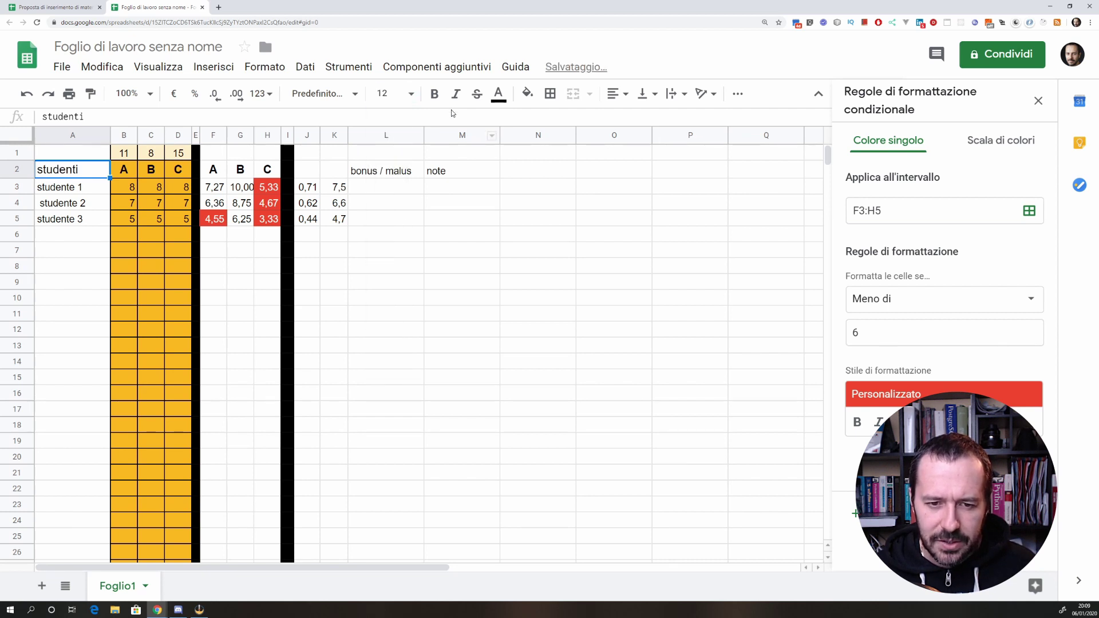
click(434, 93)
click(617, 93)
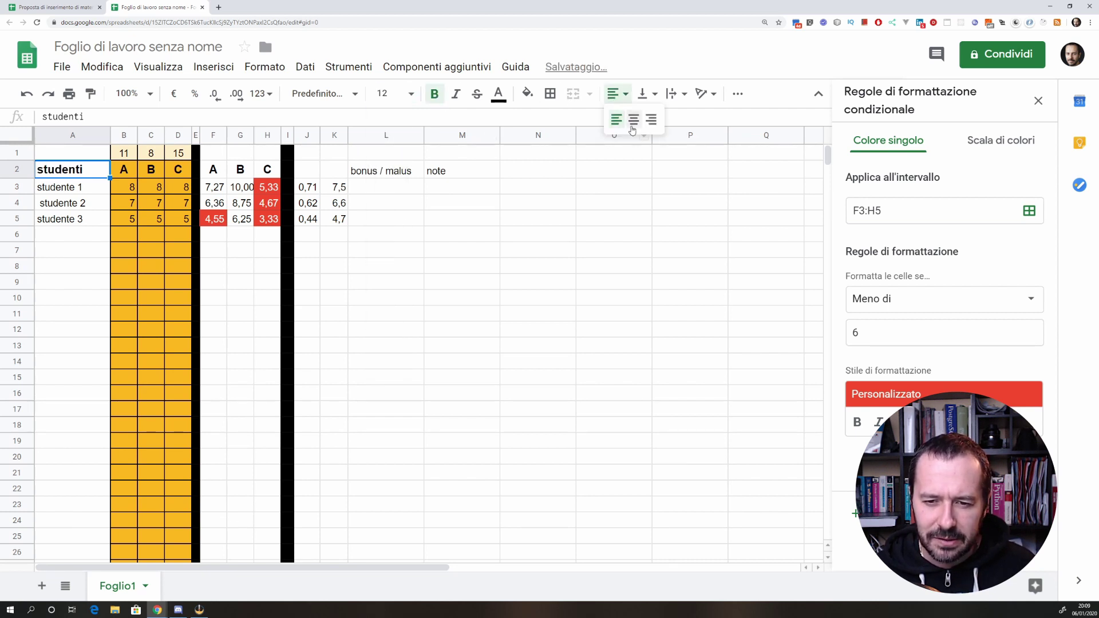
click(634, 117)
Step: Fill the student names A3:A18 green and make the A2:A18 text white
click(381, 224)
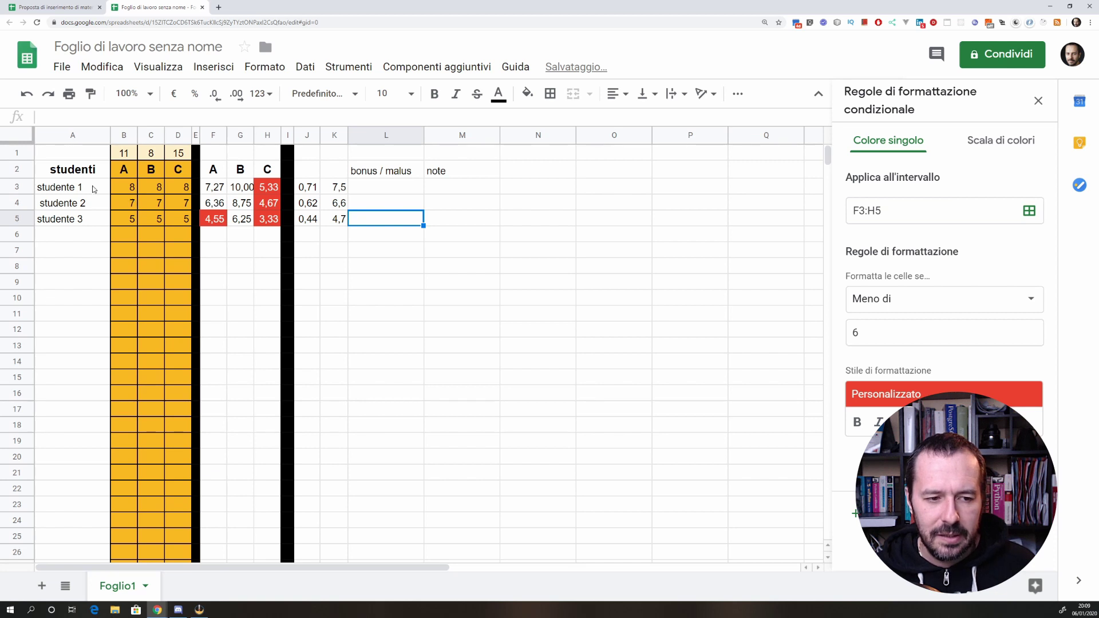
drag(73, 187, 99, 427)
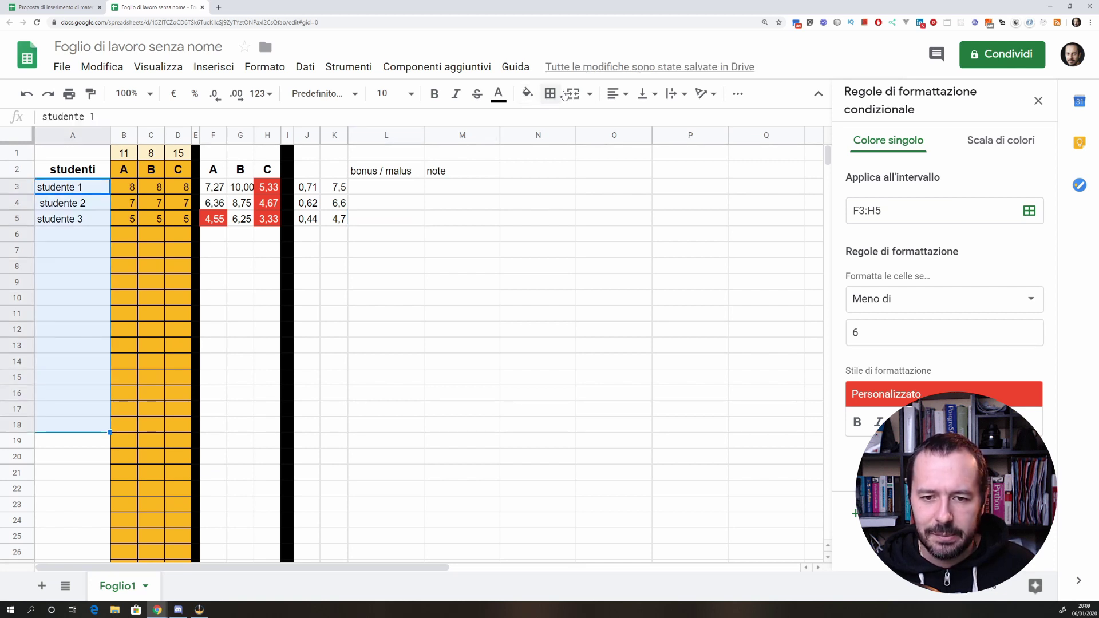
click(527, 93)
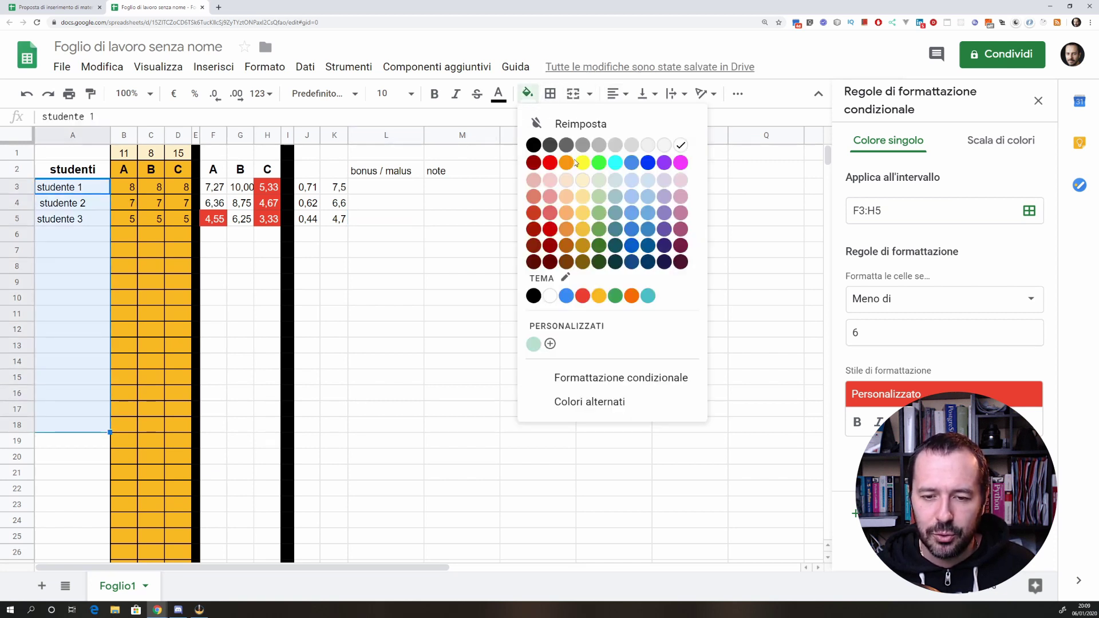
click(615, 295)
click(514, 314)
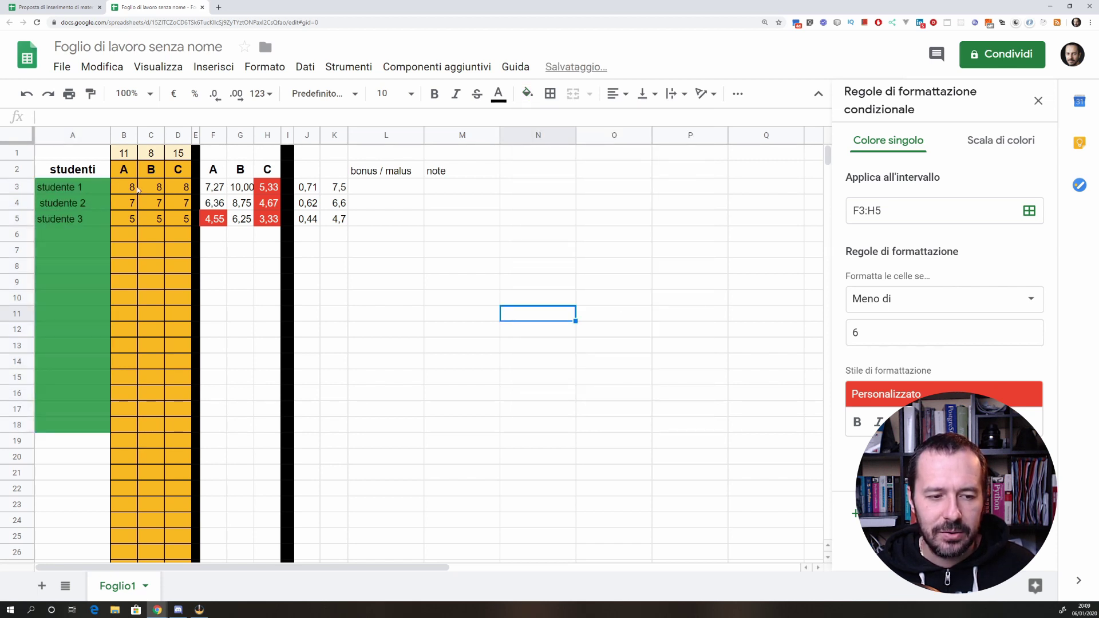
drag(72, 169, 91, 431)
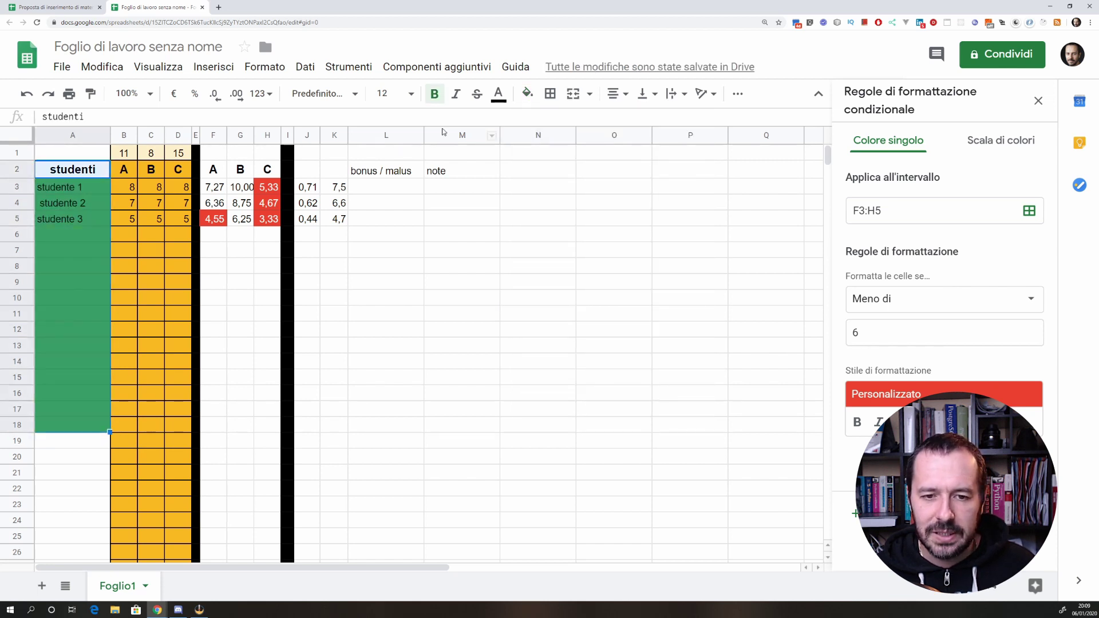
click(492, 97)
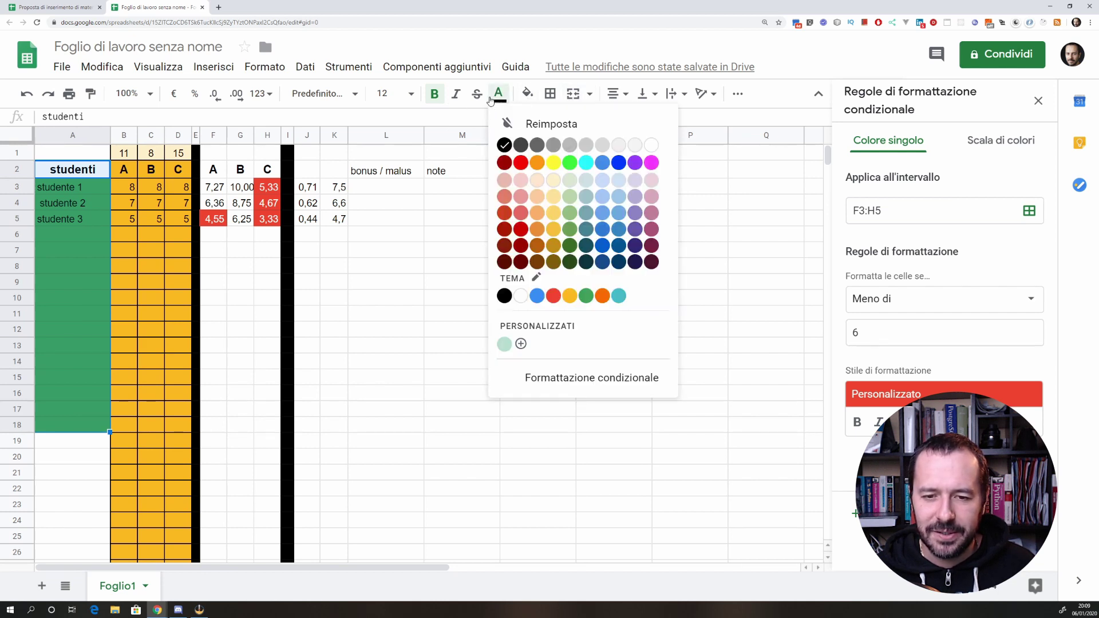
click(521, 296)
click(386, 314)
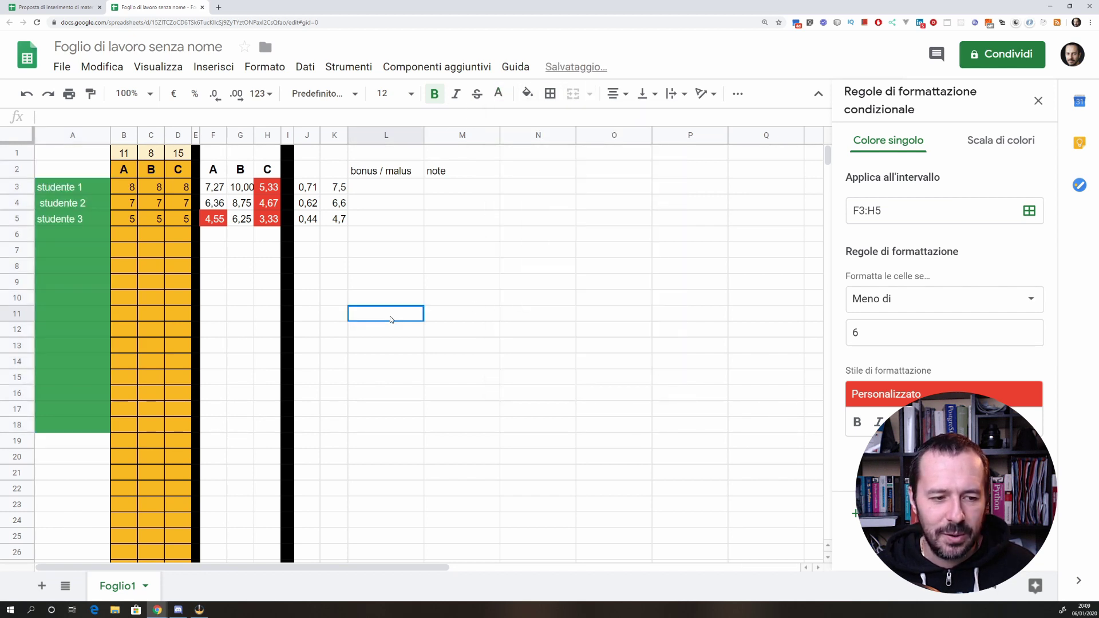
Step: Turn the studenti header text orange and close the conditional formatting panel
click(72, 170)
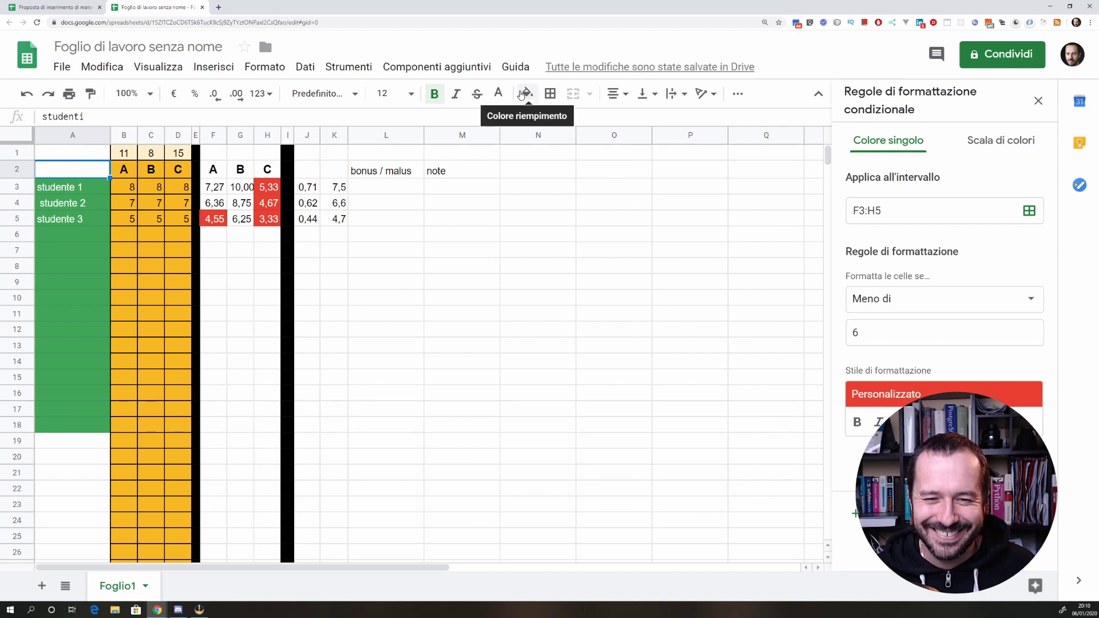
click(498, 93)
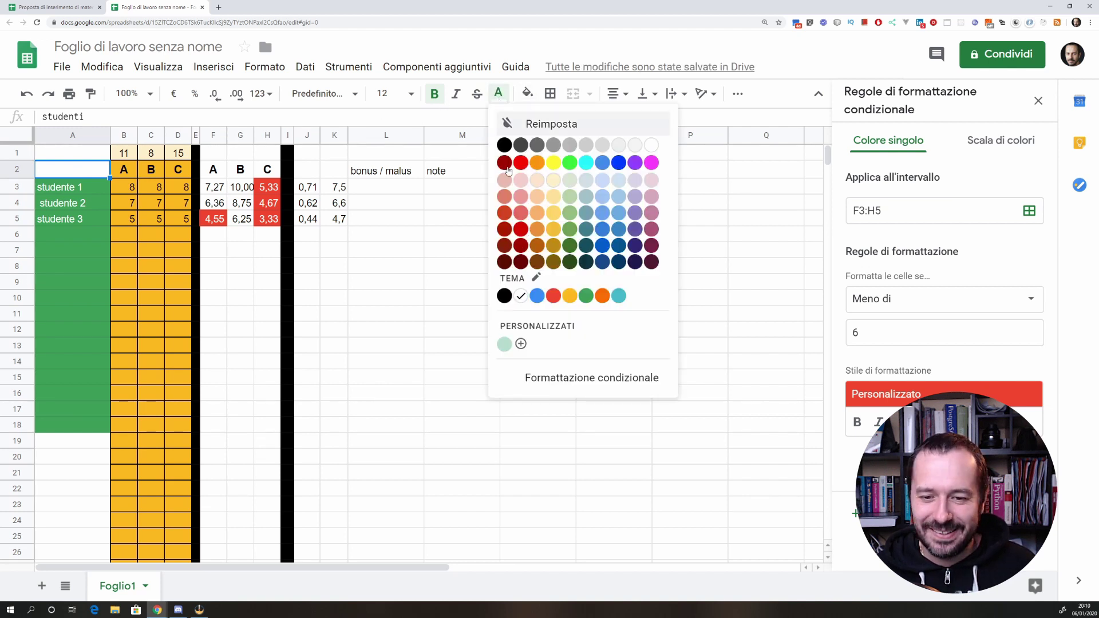
click(536, 167)
click(538, 233)
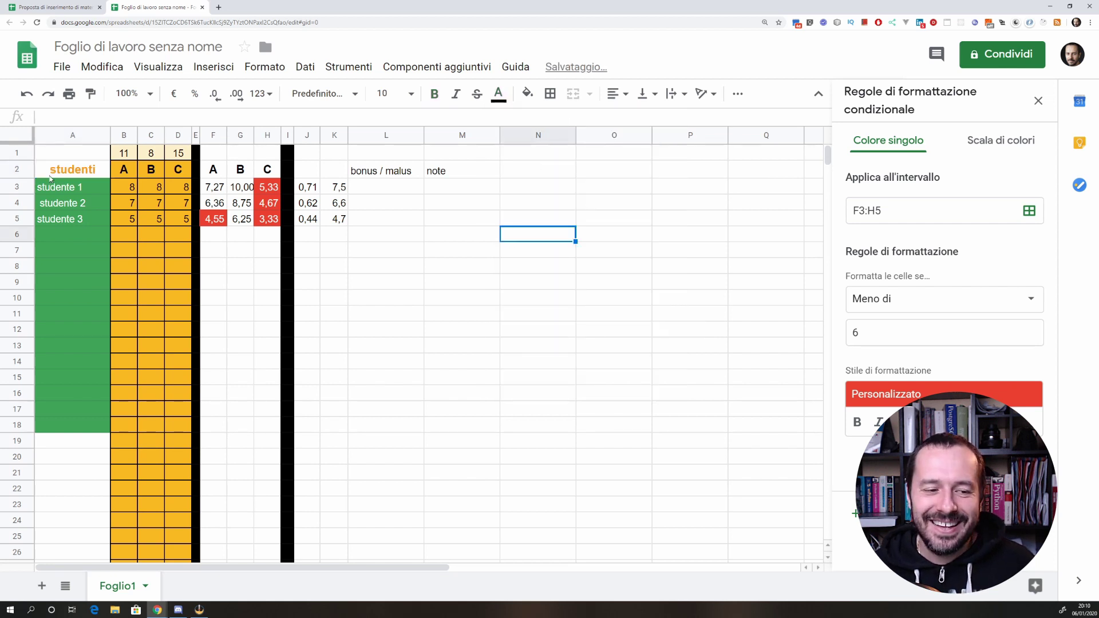
click(408, 272)
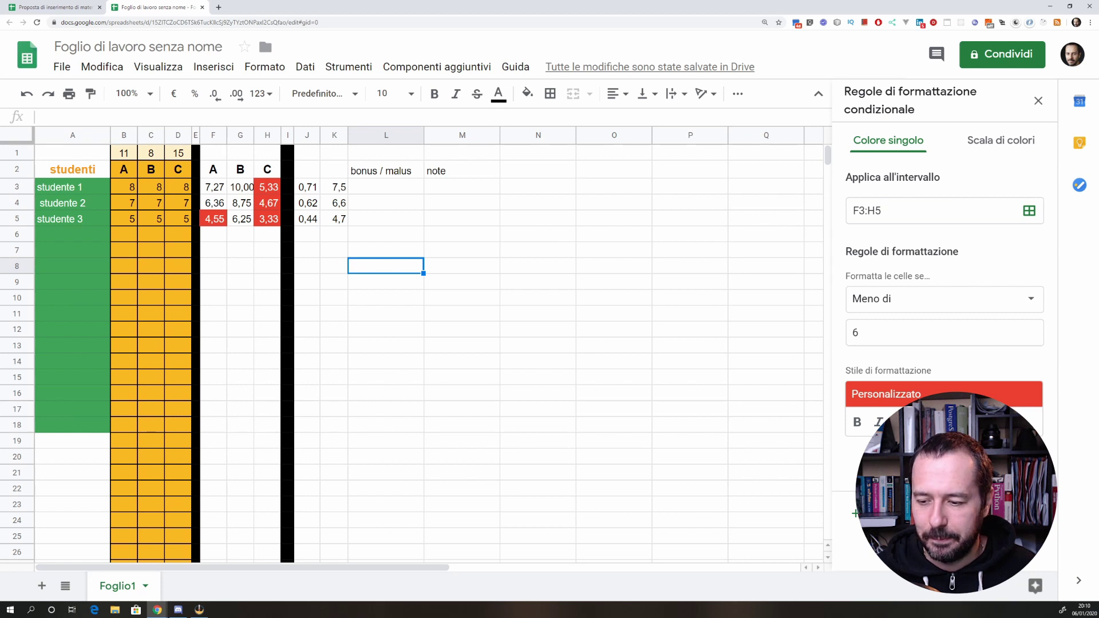
click(1038, 101)
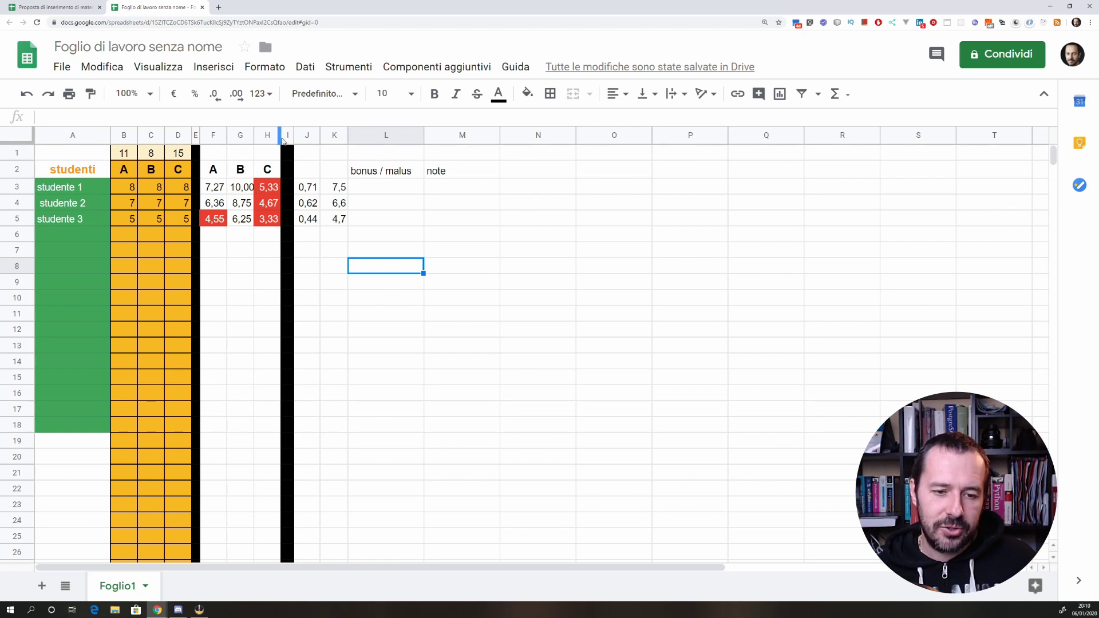
Step: Narrow column N into a thin strip and fill it black as a separator
click(378, 192)
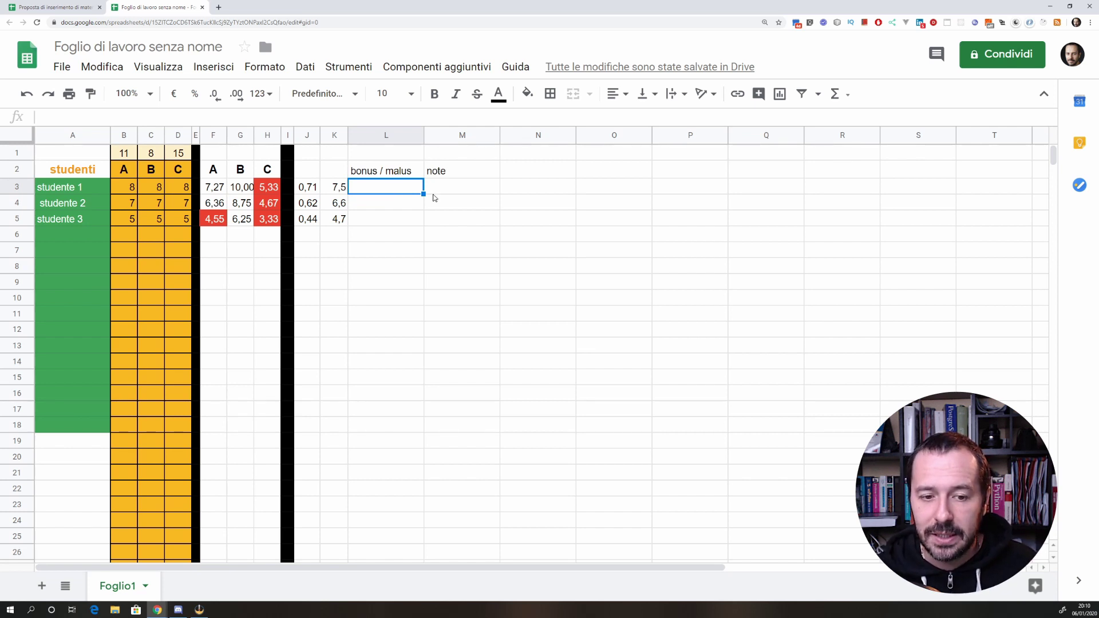
drag(307, 135, 461, 135)
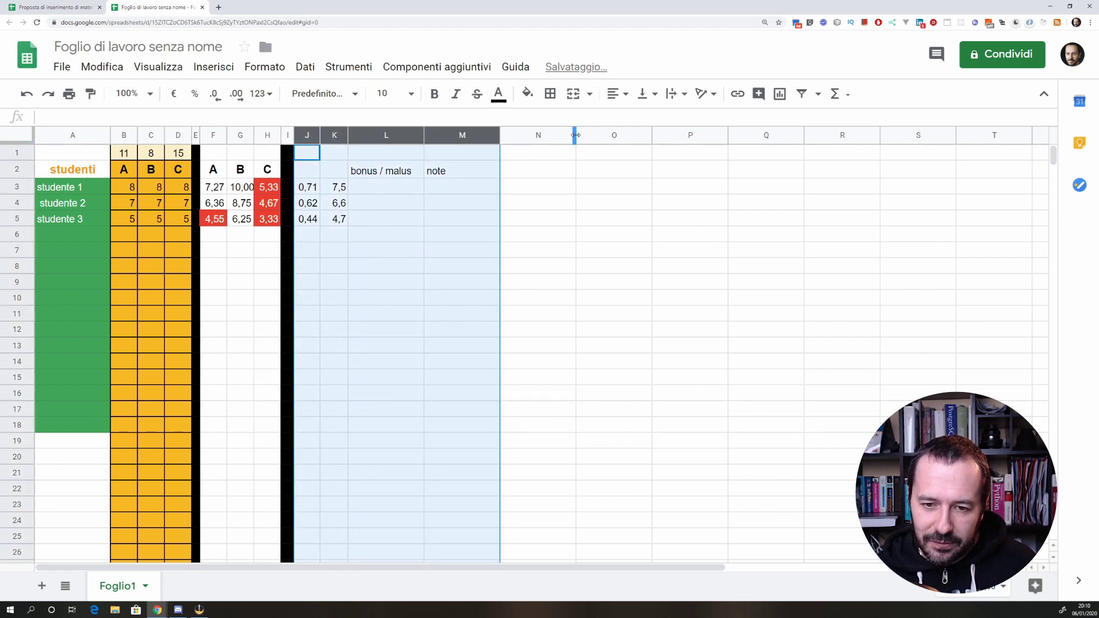
drag(575, 136, 514, 135)
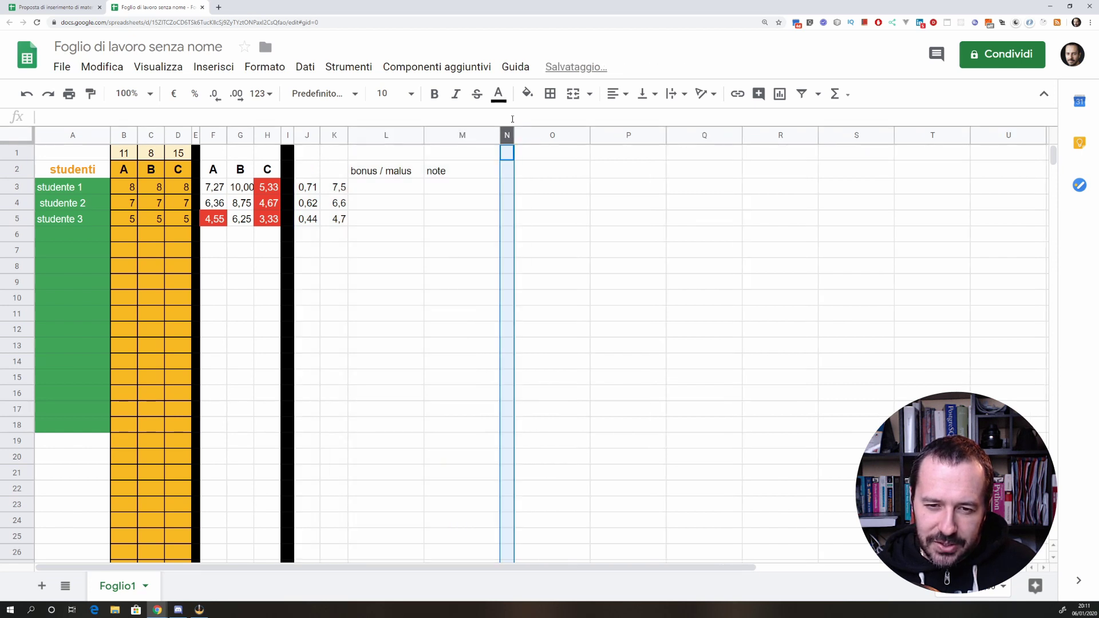
click(528, 93)
click(534, 144)
click(531, 178)
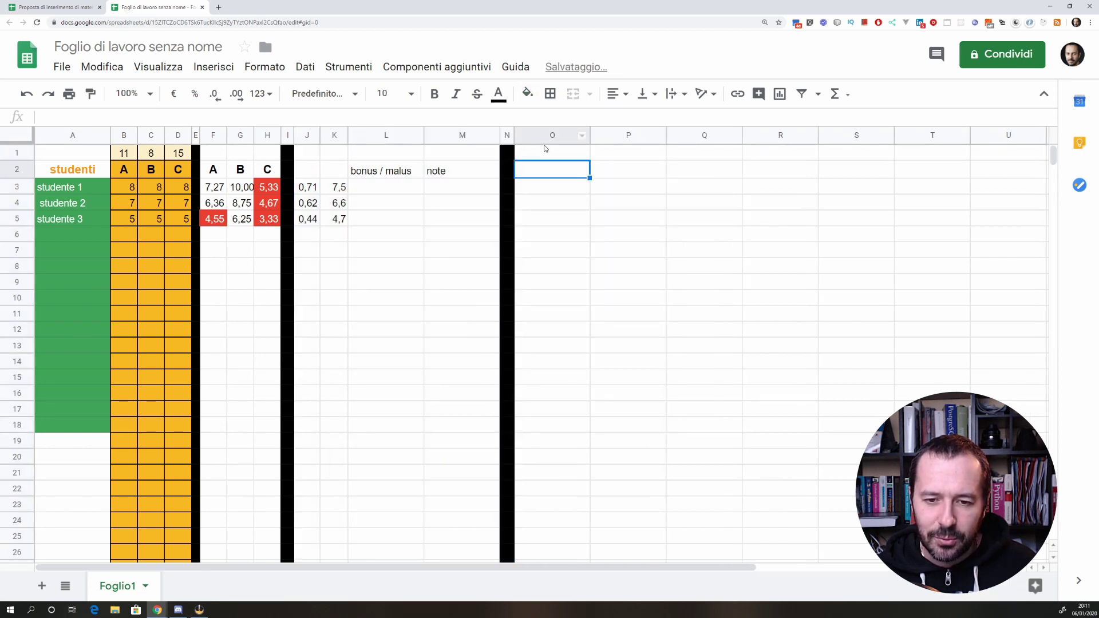
click(544, 135)
click(619, 221)
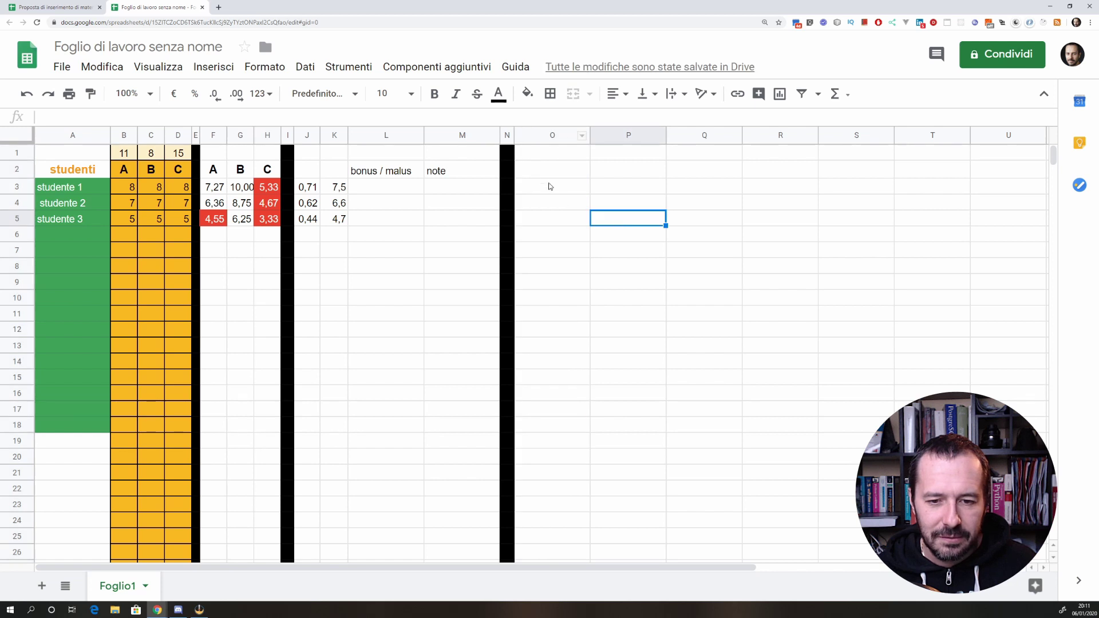
drag(541, 186, 537, 426)
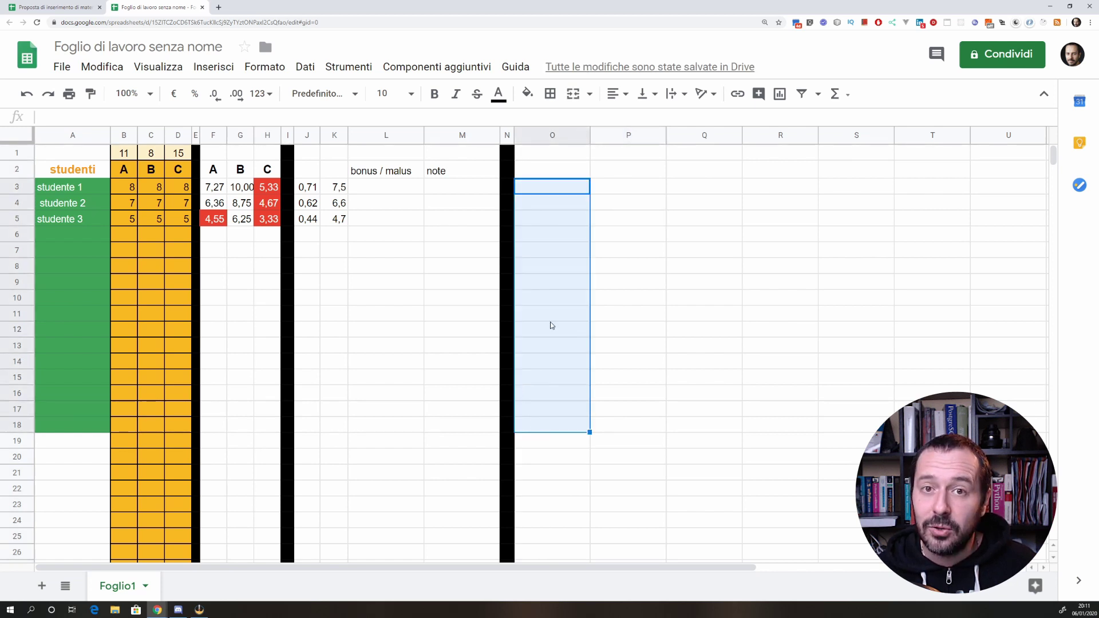
Step: Link O3 to the name in A3 with =A3, fill it down to row 18, and narrow column O
click(563, 190)
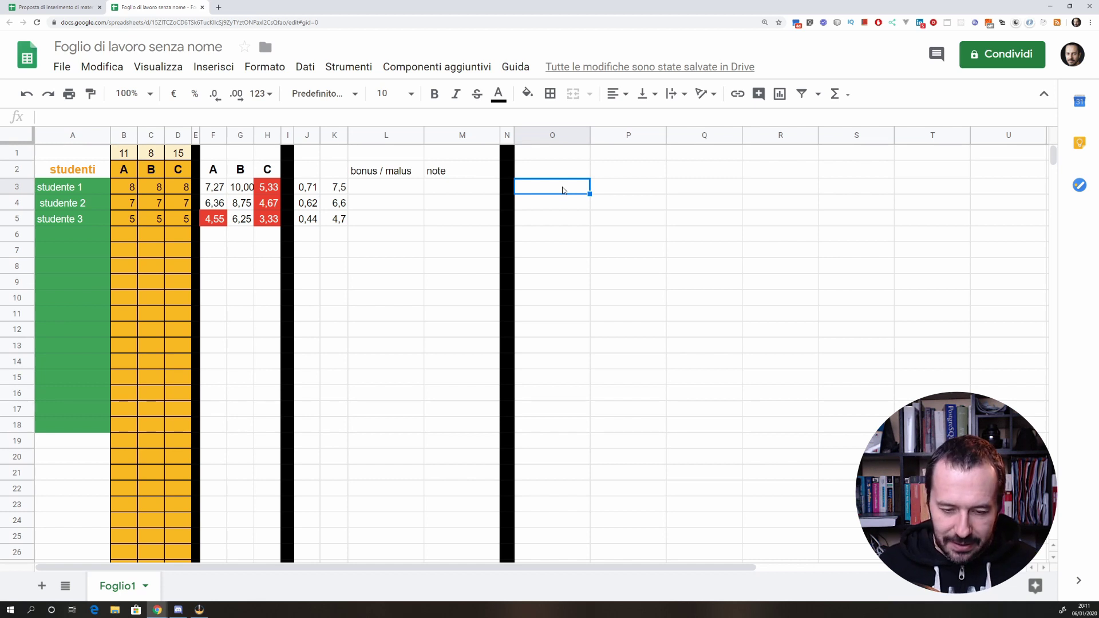
text(=)
click(67, 191)
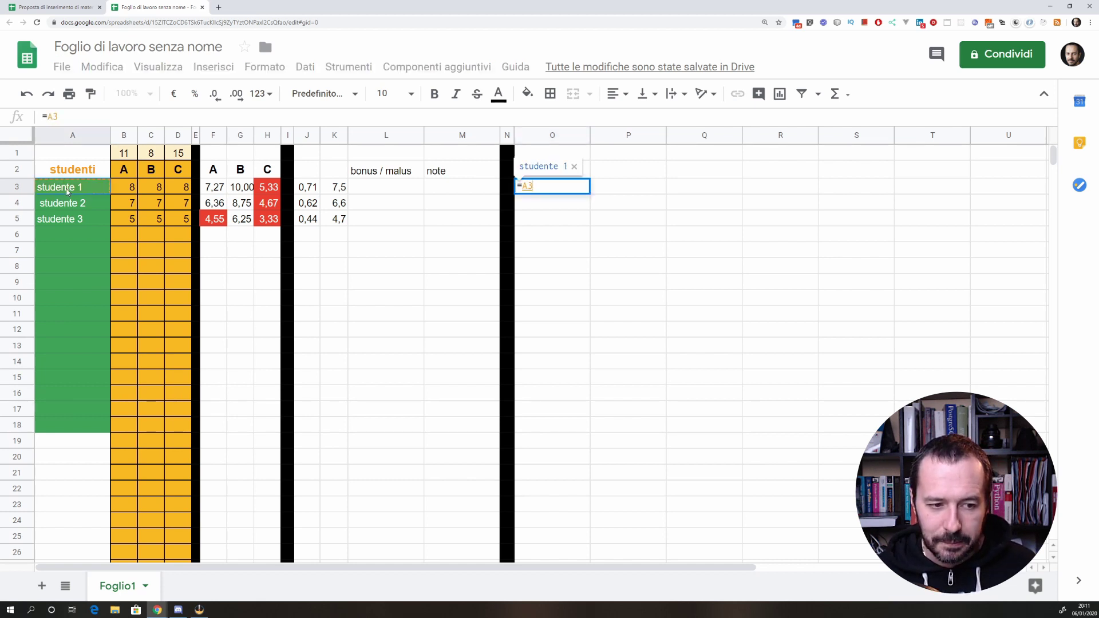
key(ctrl+Return)
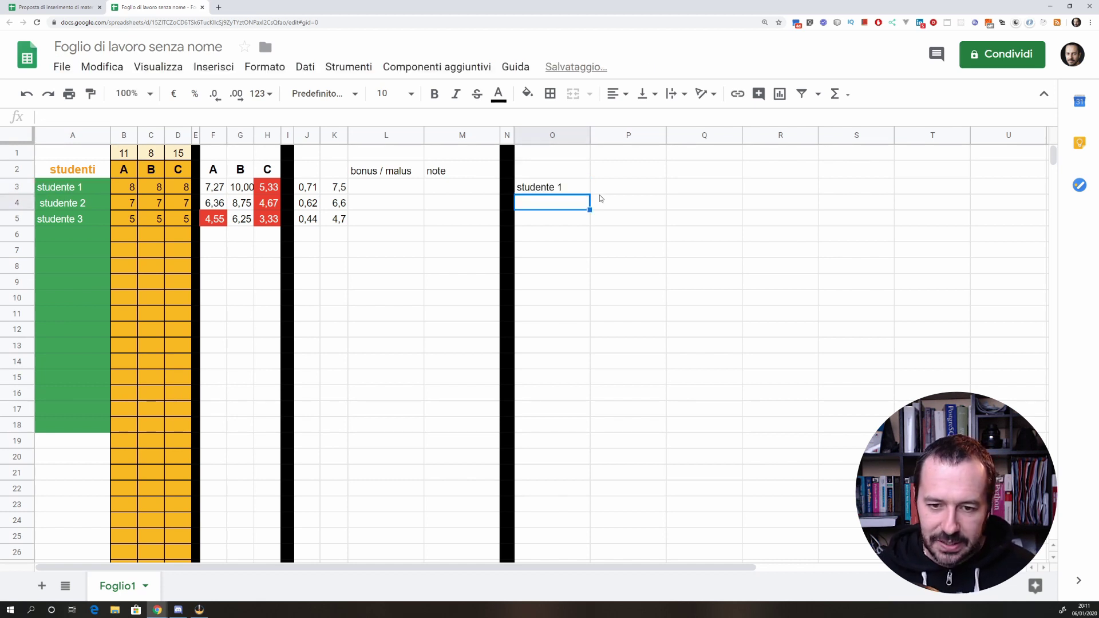
drag(590, 194, 567, 424)
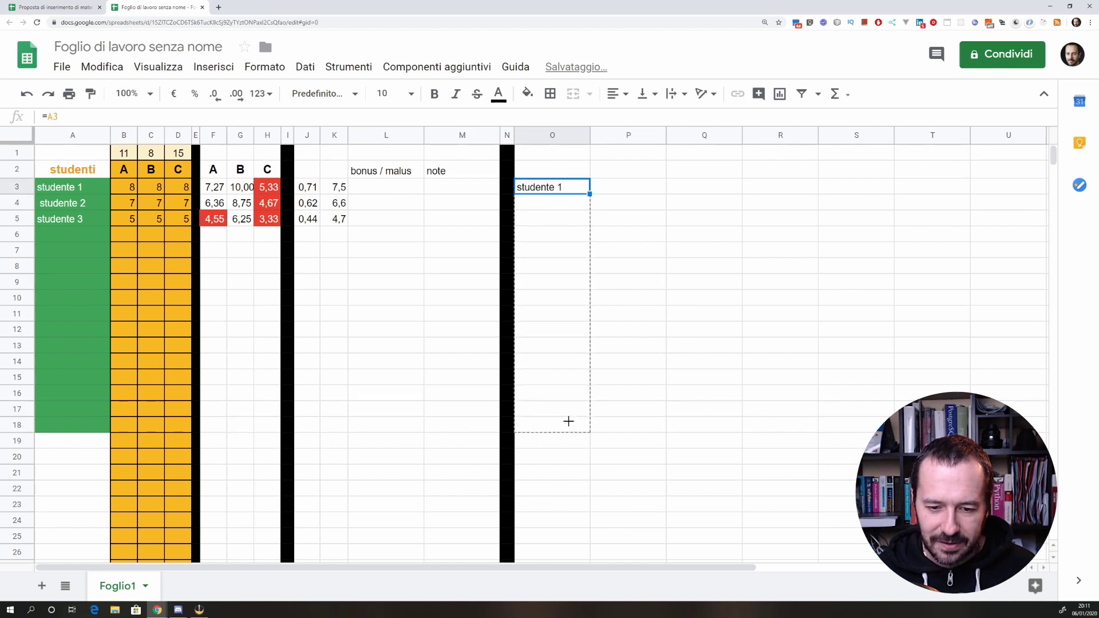
drag(590, 135, 577, 135)
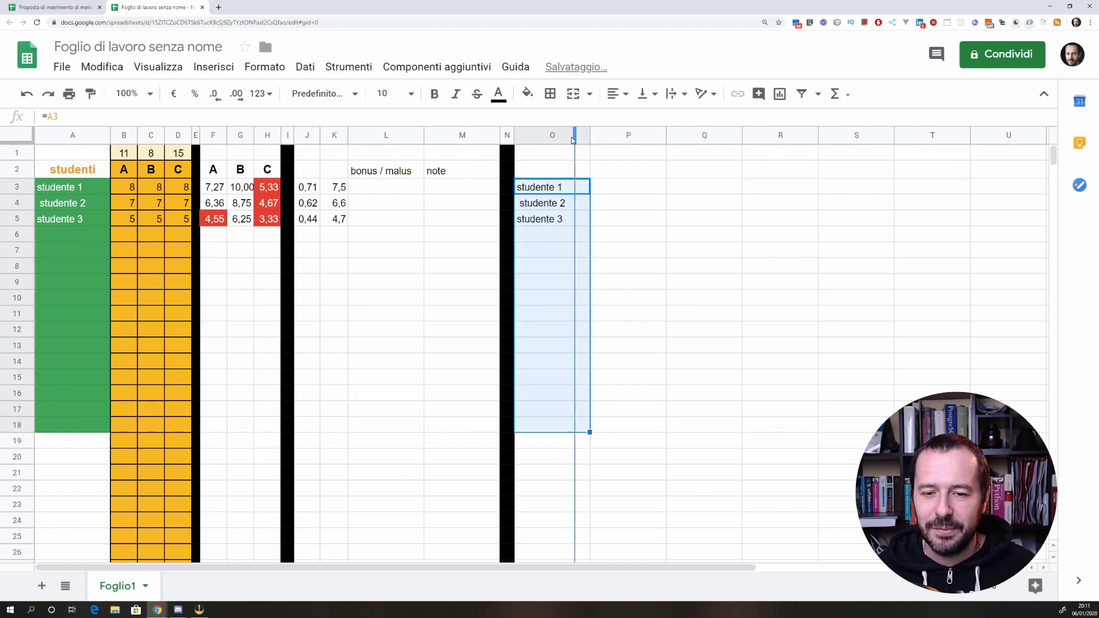
Step: Delete the leading space before 'studente 2' in cell A4
click(50, 204)
double_click(42, 202)
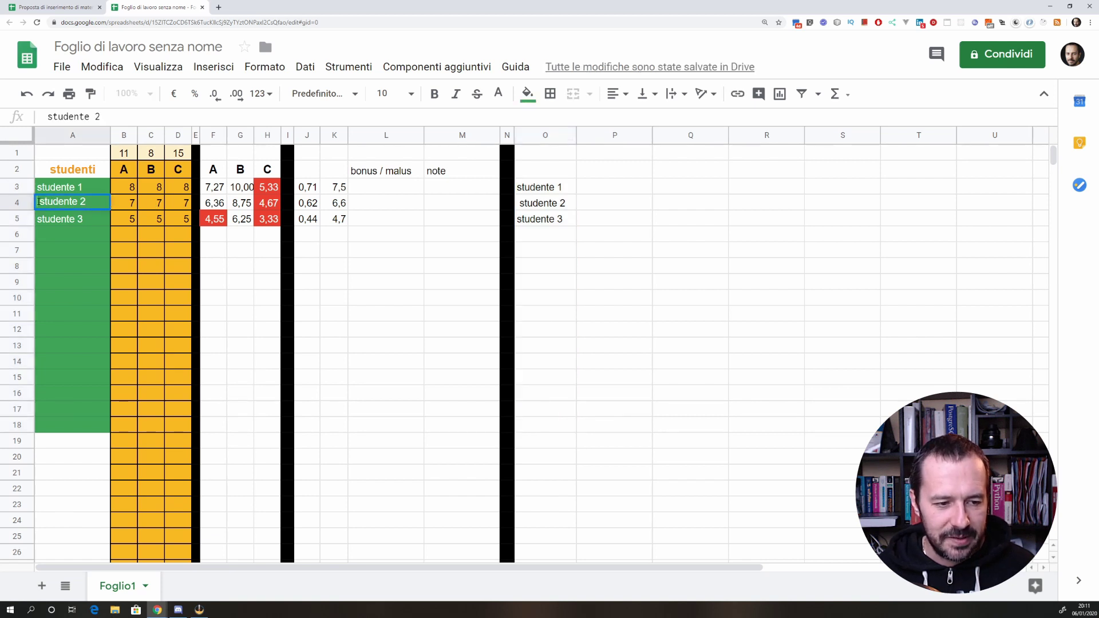
key(BackSpace)
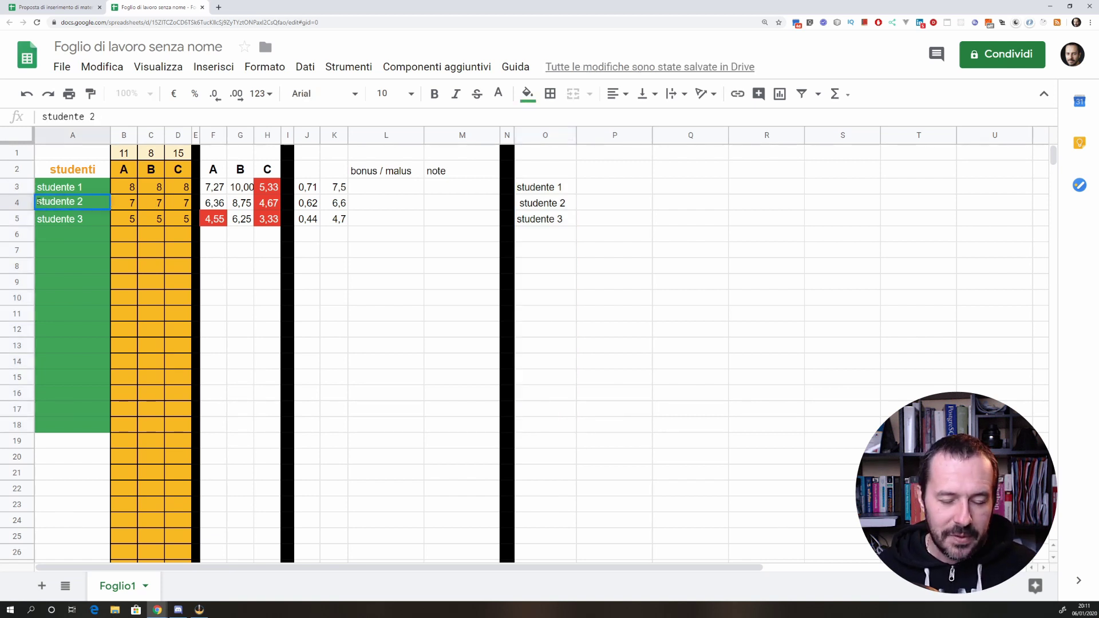
key(Return)
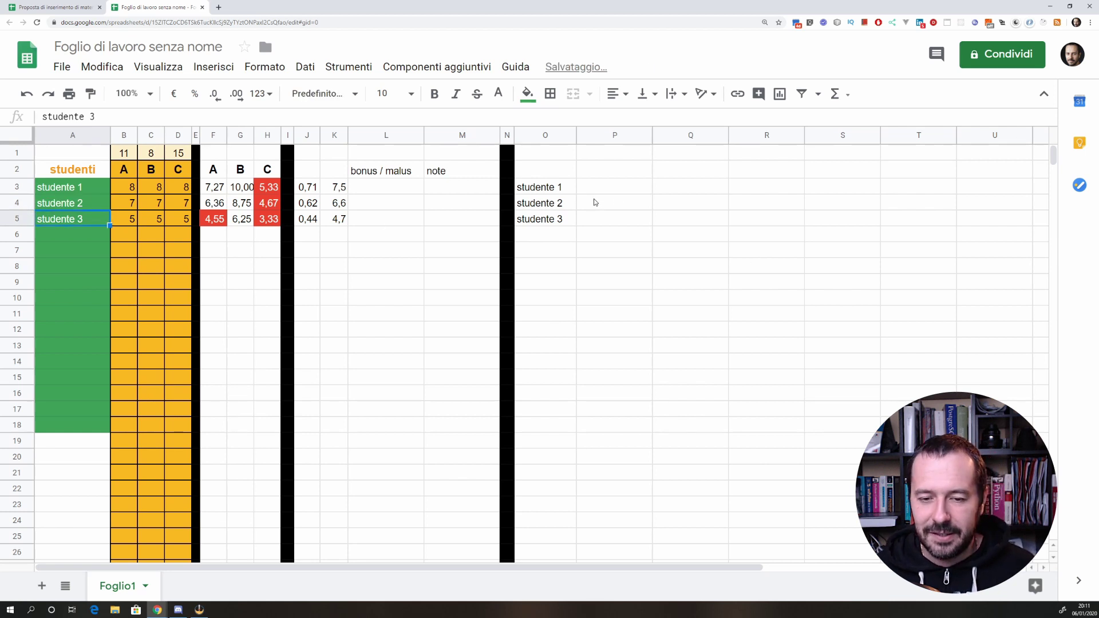
click(617, 193)
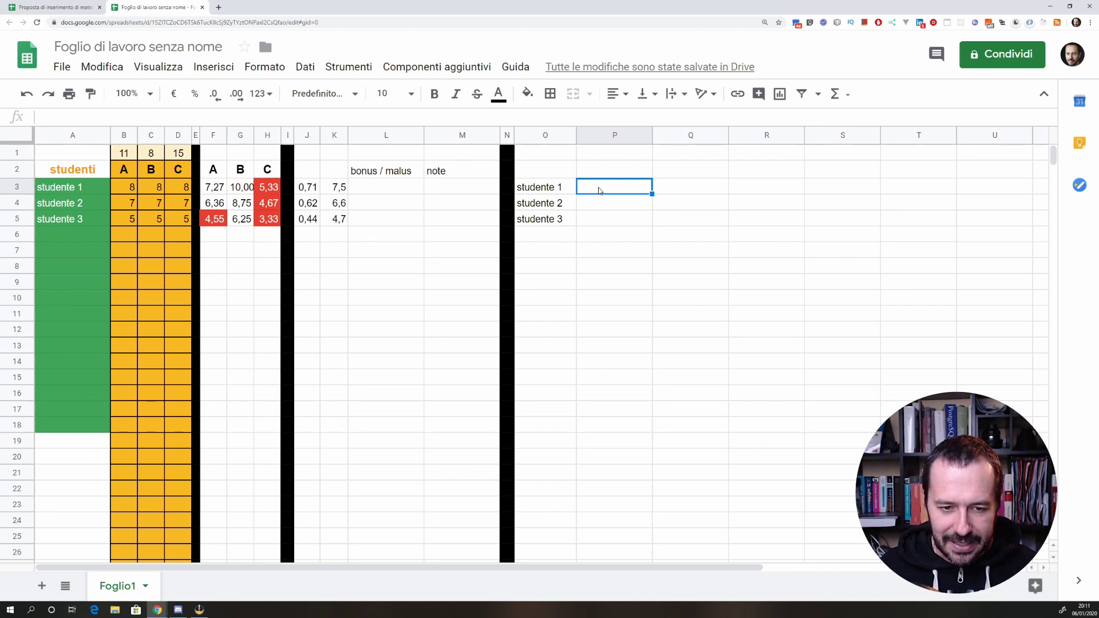
Step: Enter 7,5 as studente 1's final grade in P3
text(7.)
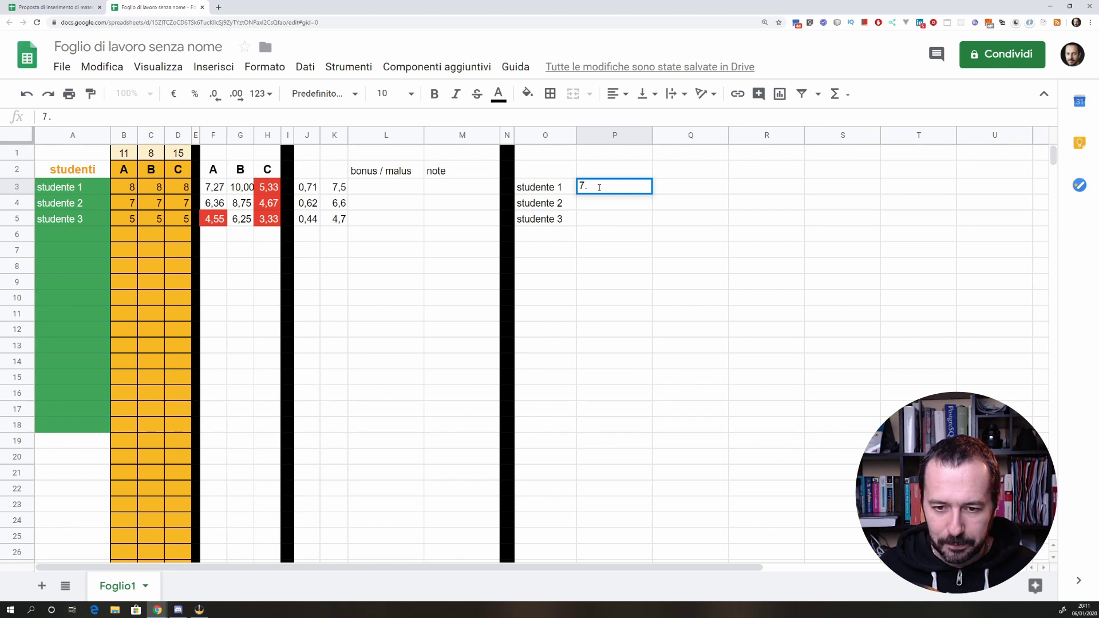
text(,)
key(BackSpace)
key(BackSpace)
text(,)
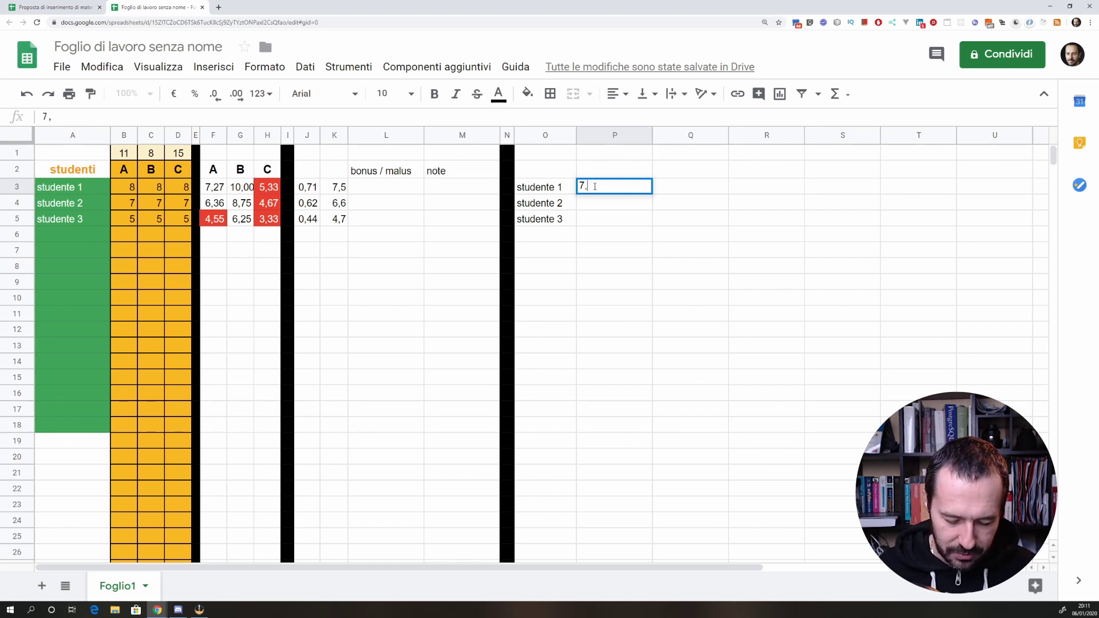
text(5)
key(Return)
click(586, 190)
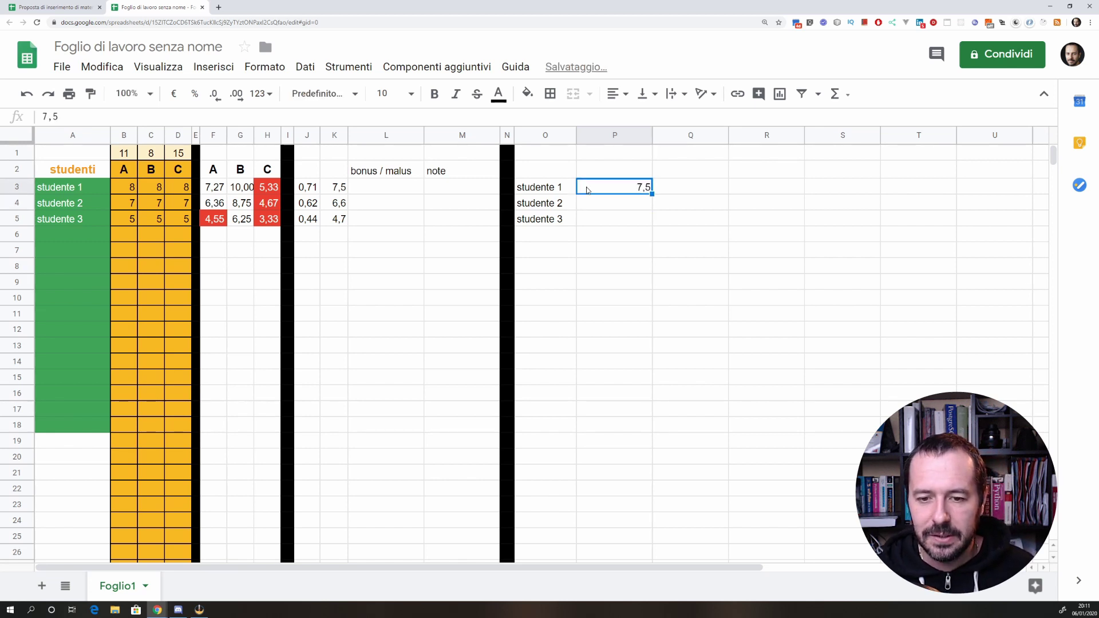
Step: Set columns O–P to font size 14 and resize them to fit their data
drag(544, 135, 612, 135)
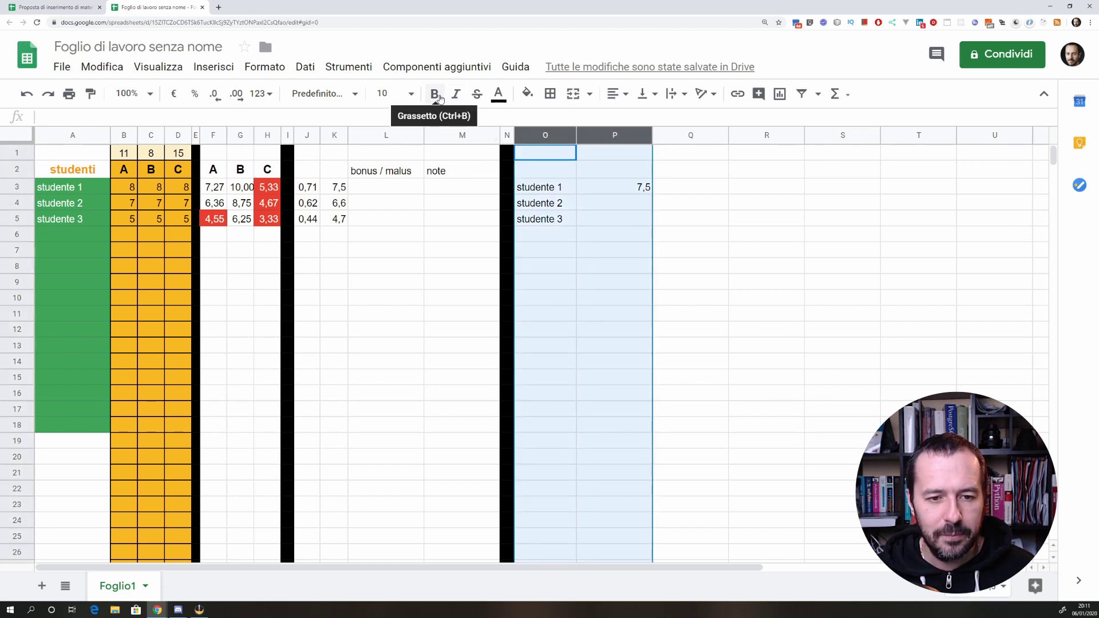
click(416, 97)
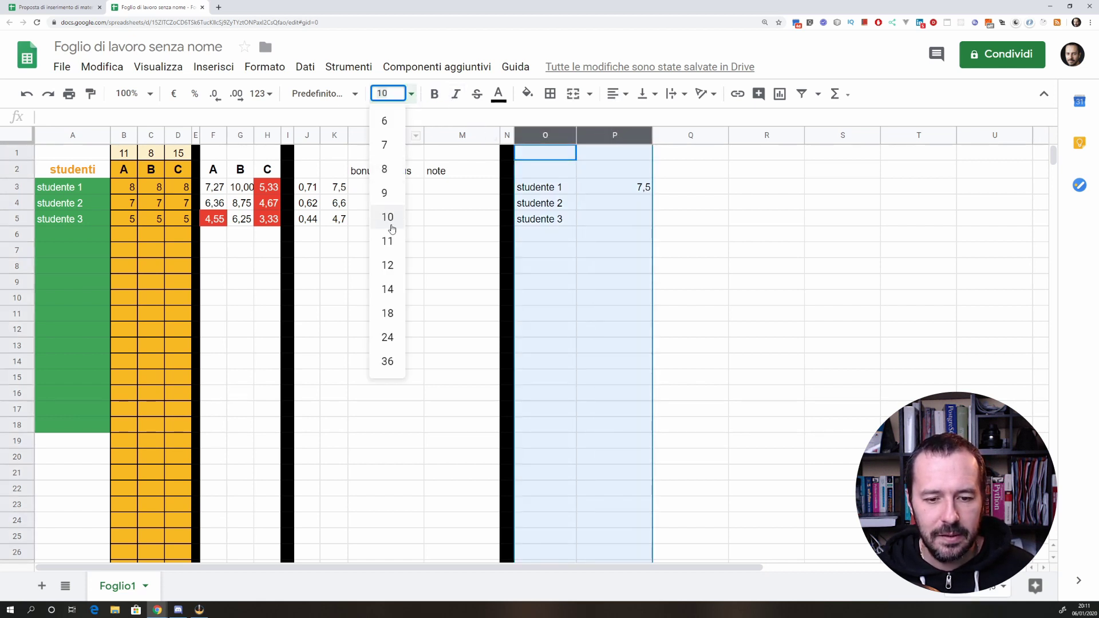
click(395, 293)
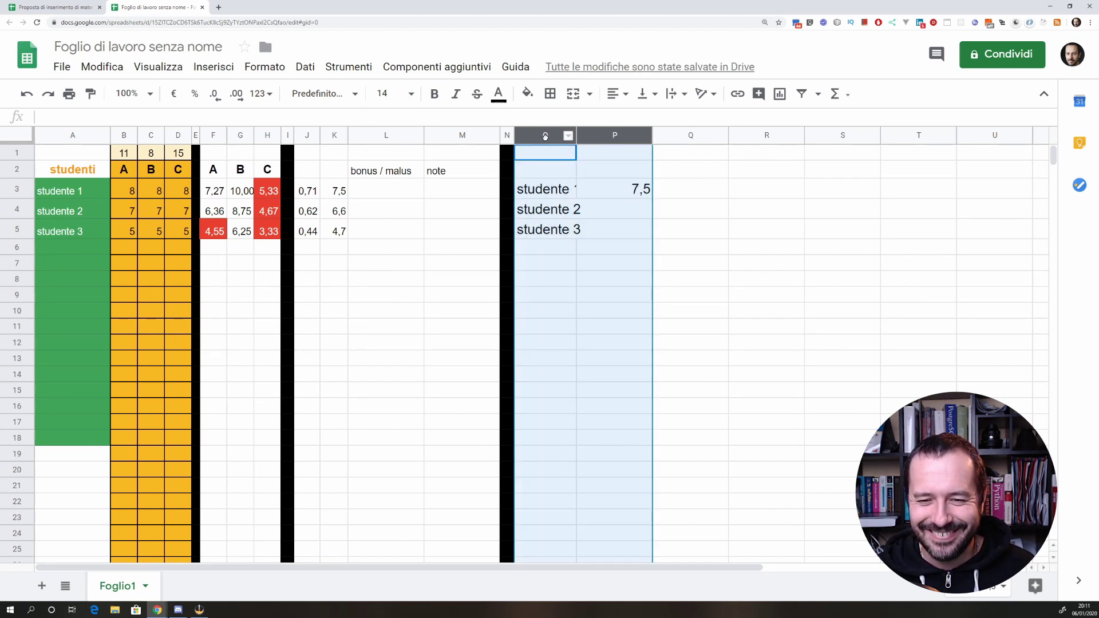
click(568, 137)
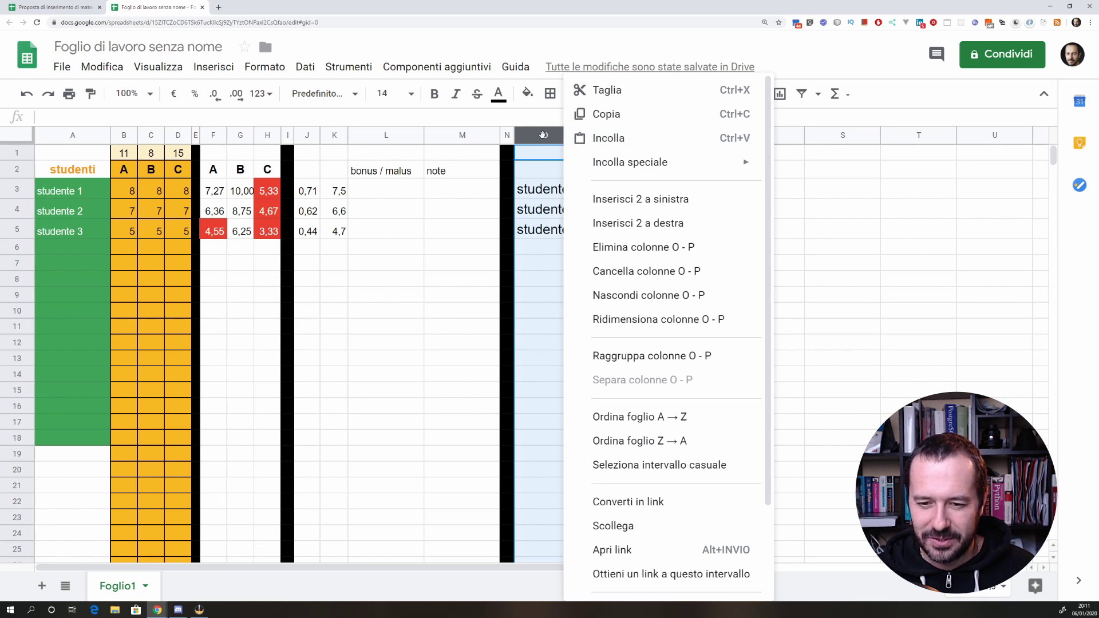
key(Escape)
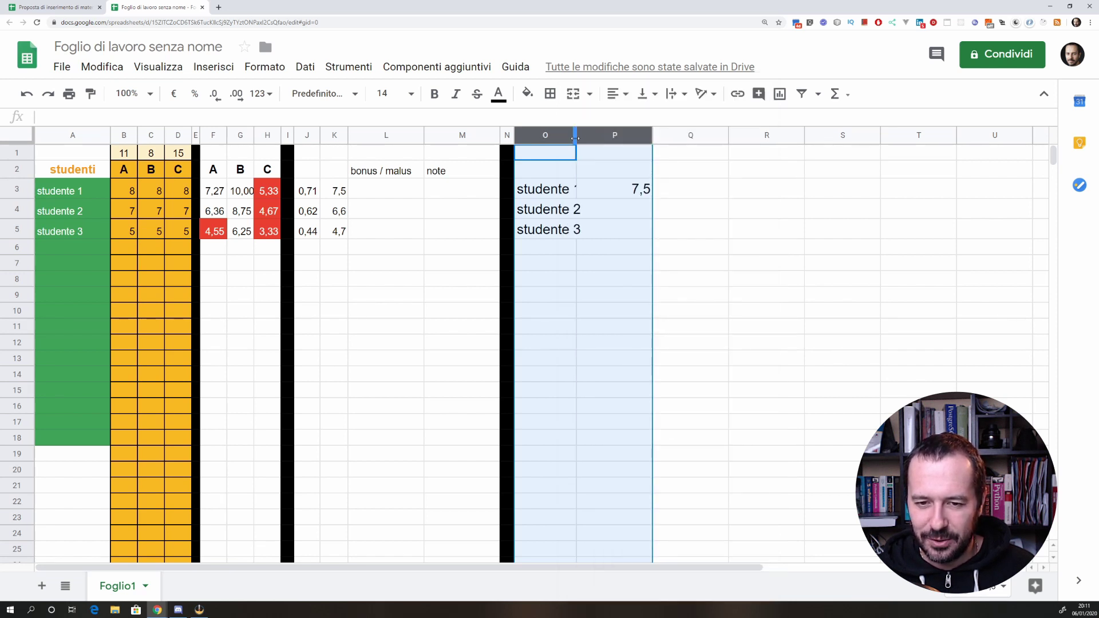
click(568, 136)
click(607, 318)
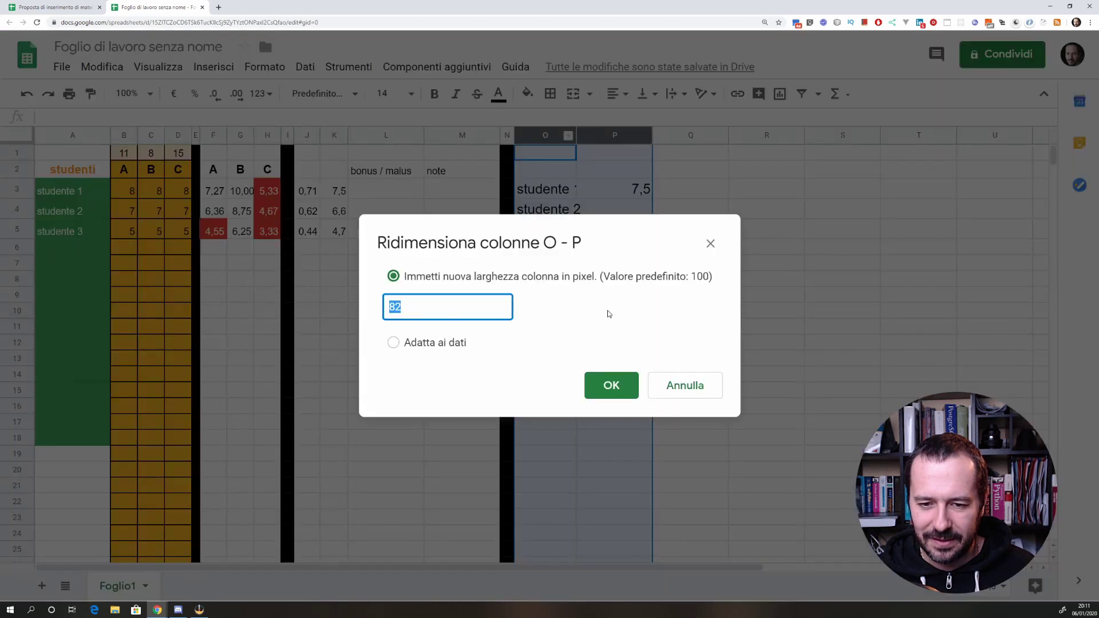
click(439, 345)
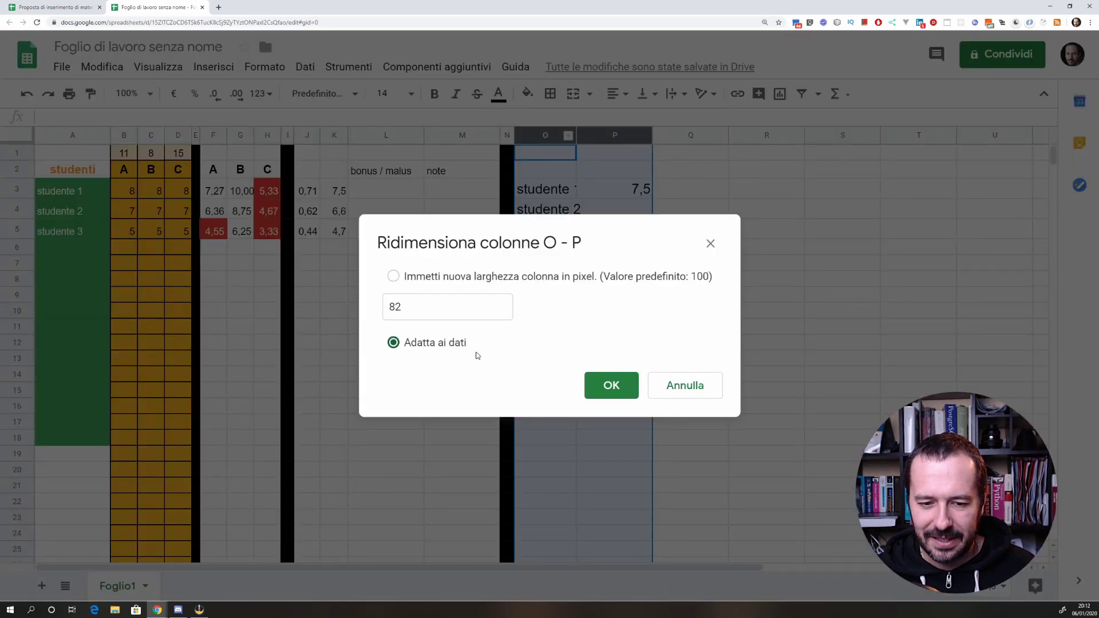
click(612, 386)
click(624, 267)
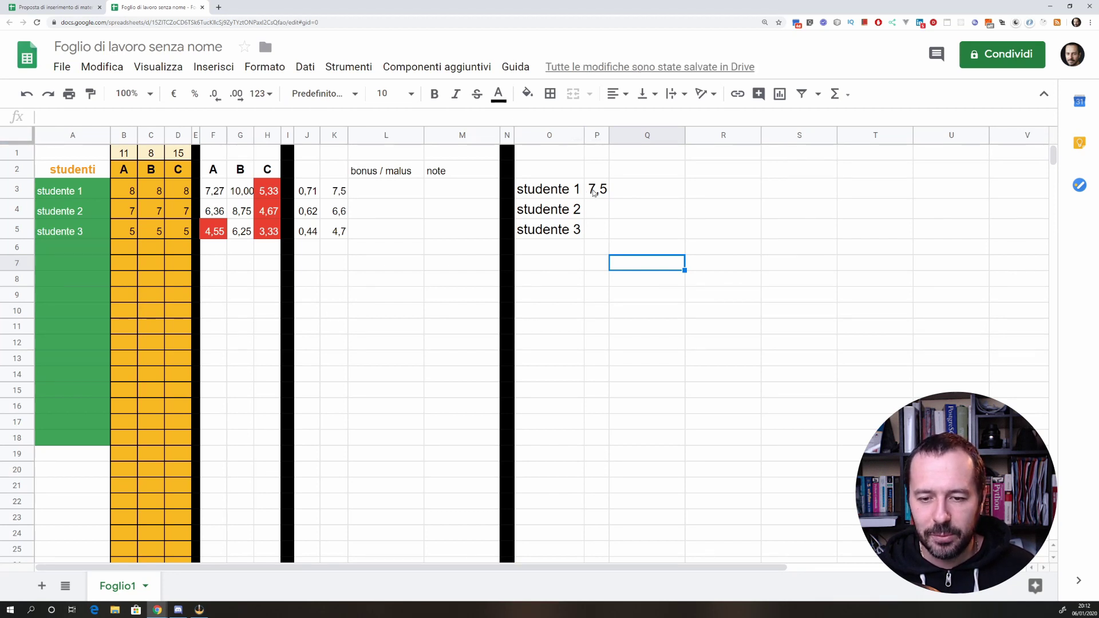
drag(594, 193, 599, 234)
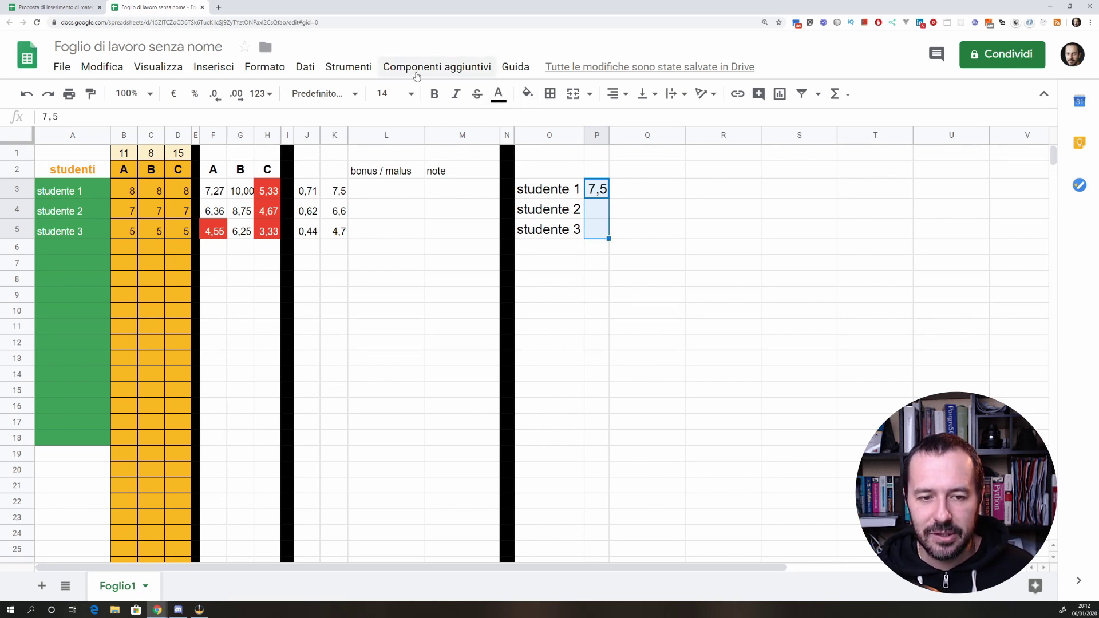
Step: Apply a colour scale to P3:P5 with red minimum, yellow midpoint and green maximum
click(286, 68)
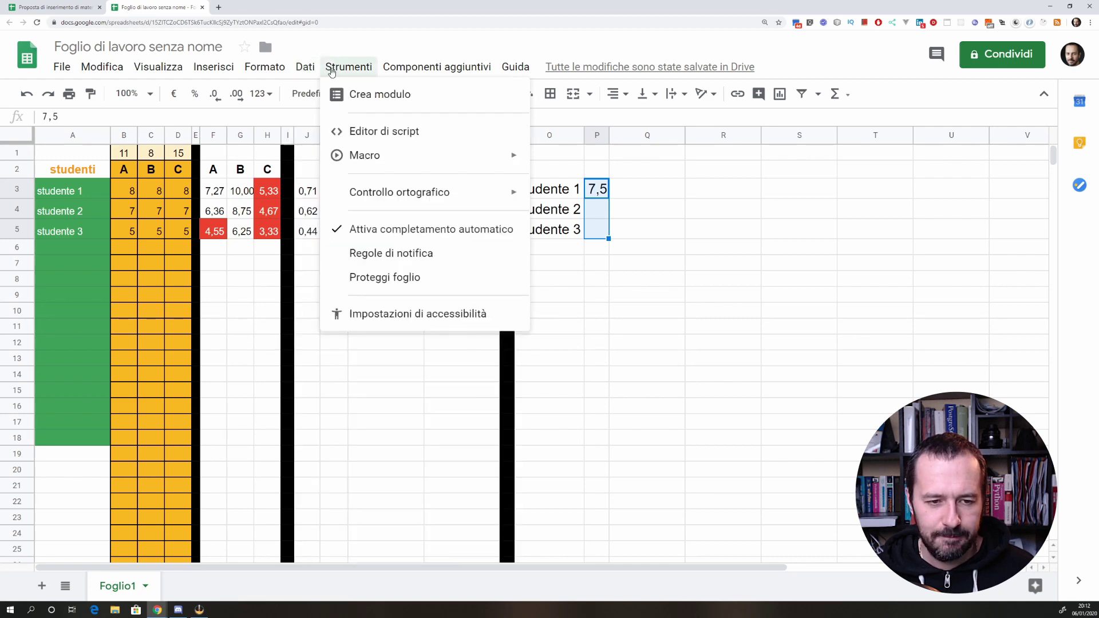
mouse_move(264, 67)
click(315, 424)
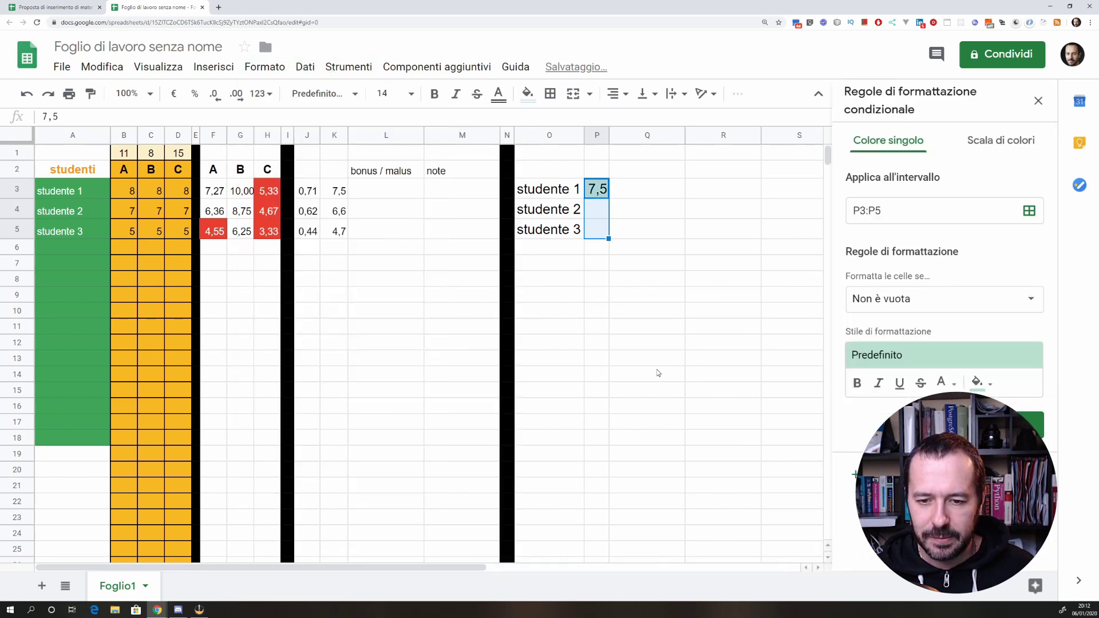
click(1003, 146)
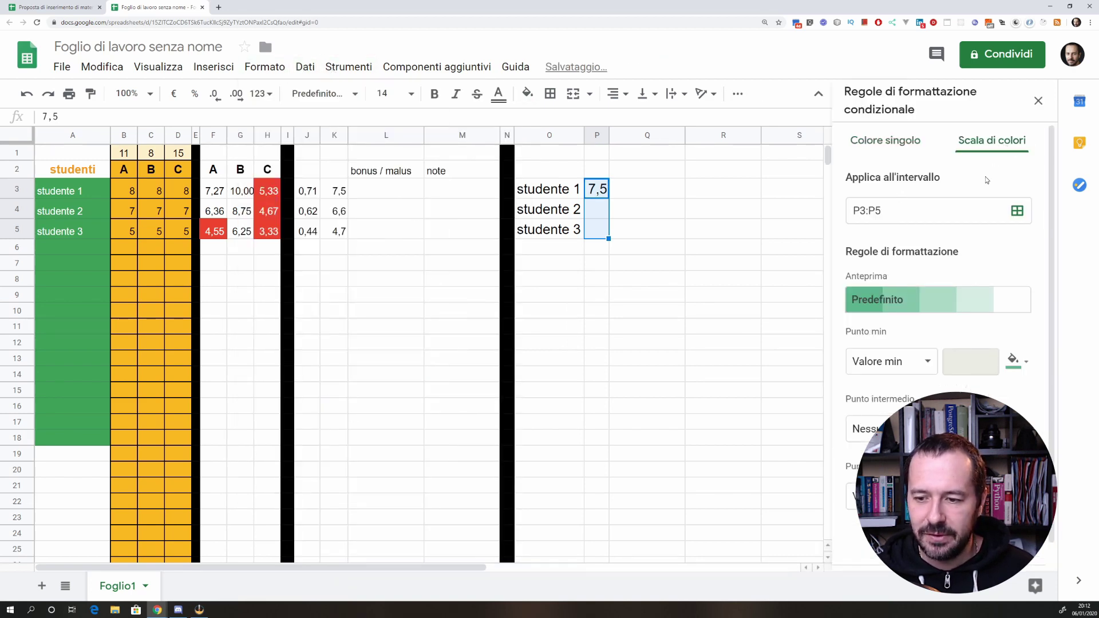
click(908, 296)
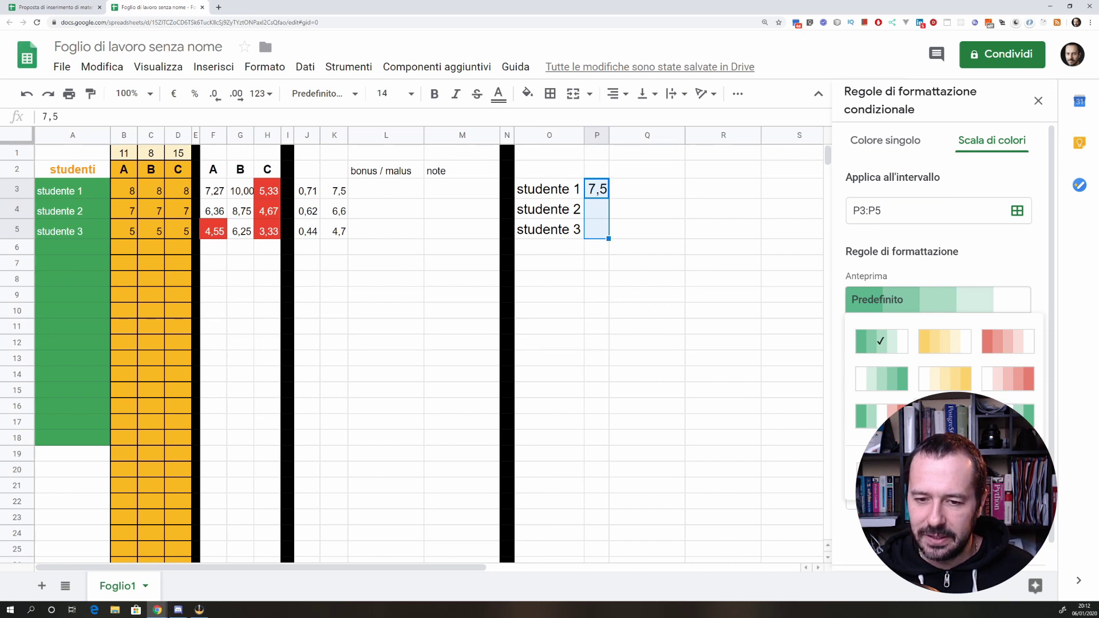
click(870, 416)
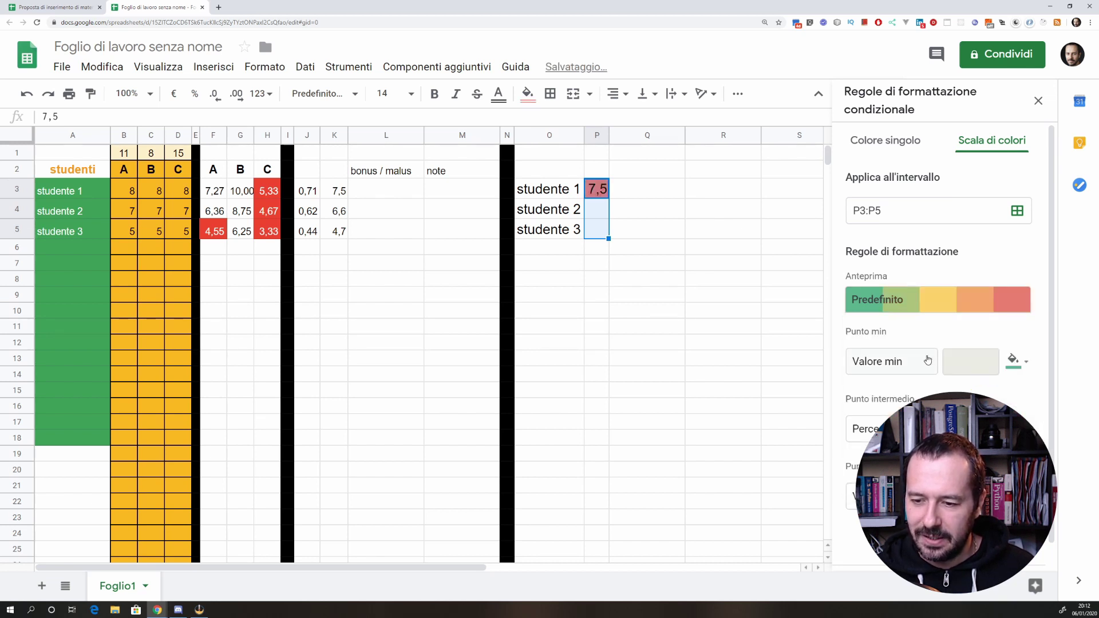
click(1014, 361)
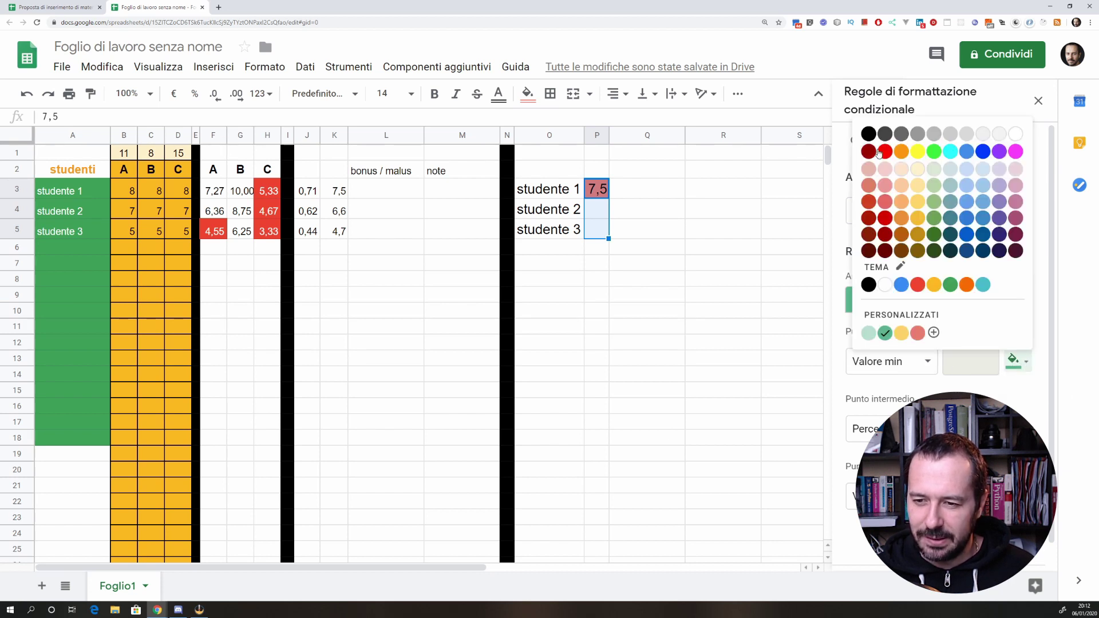
click(917, 285)
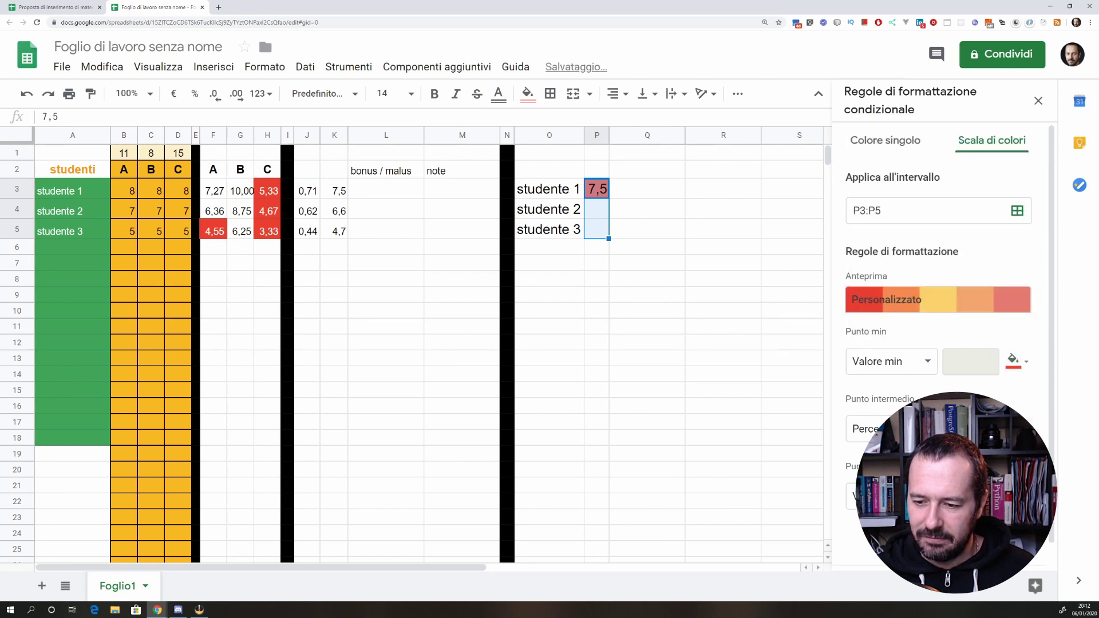
click(1016, 429)
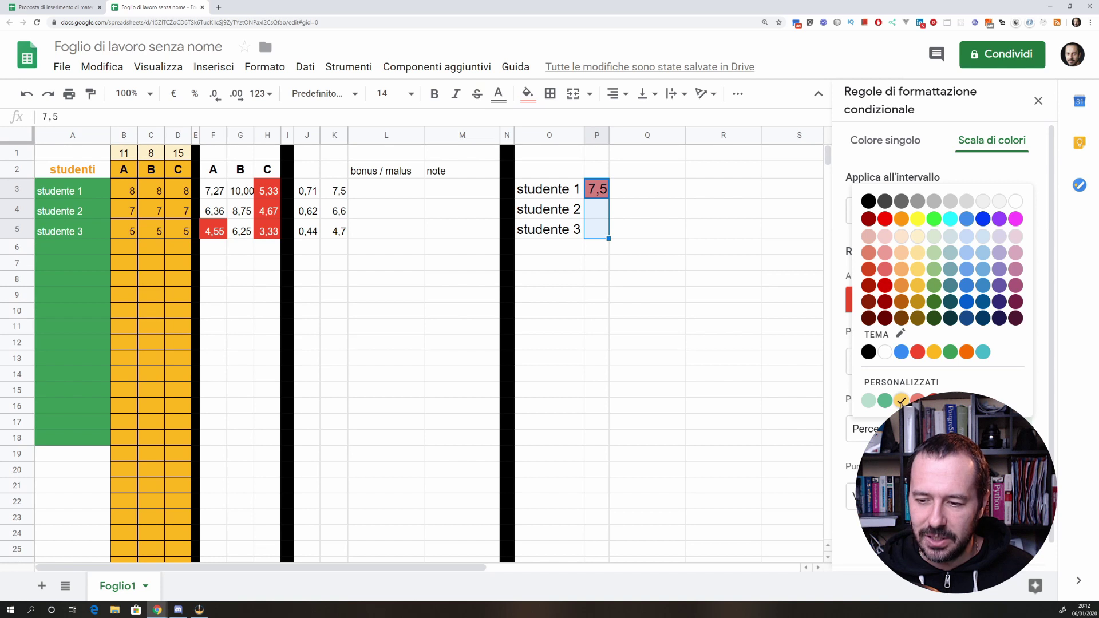
click(901, 401)
click(1016, 429)
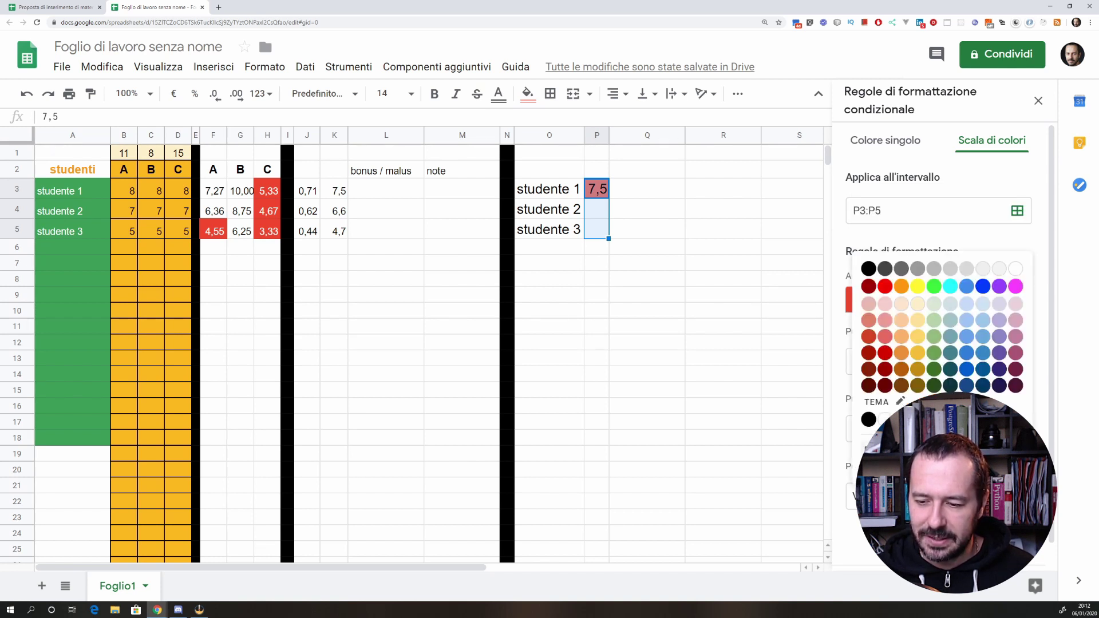
click(950, 420)
click(1008, 550)
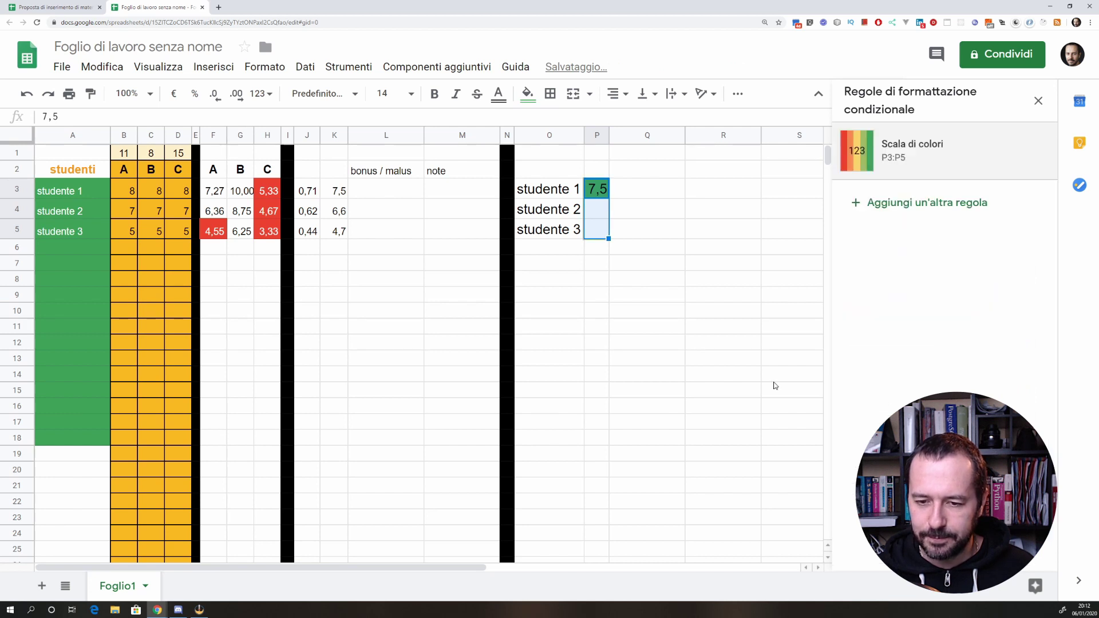
click(742, 343)
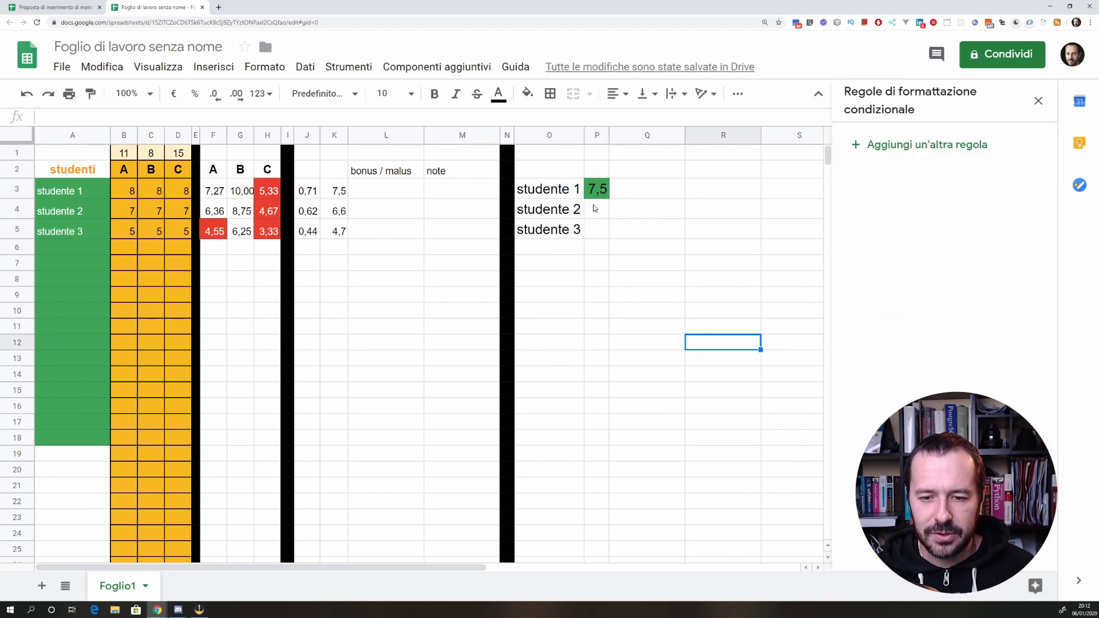
Step: Enter final grades 6,5 in P4 and 4,7 in P5
click(598, 212)
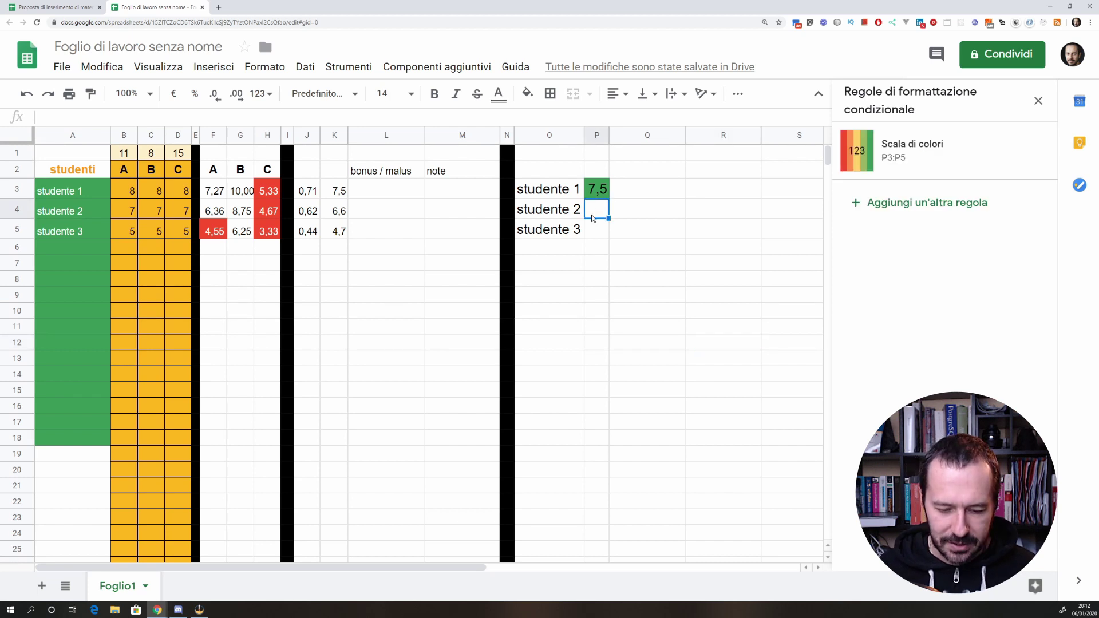
text(65,5)
key(BackSpace)
key(BackSpace)
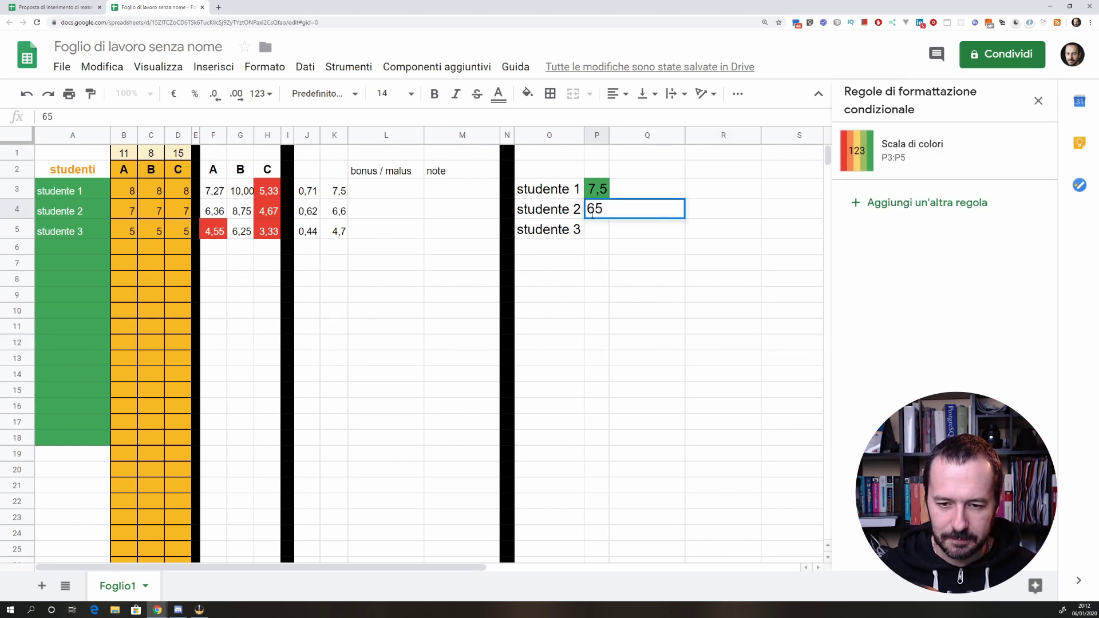
key(BackSpace)
text(,5)
key(Return)
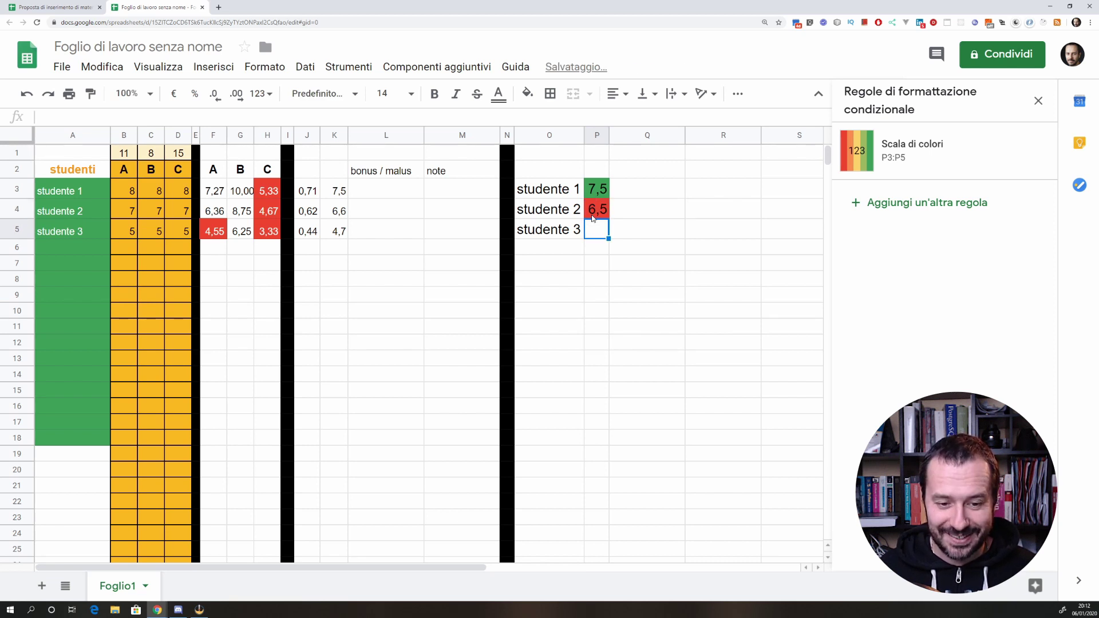
text(,4)
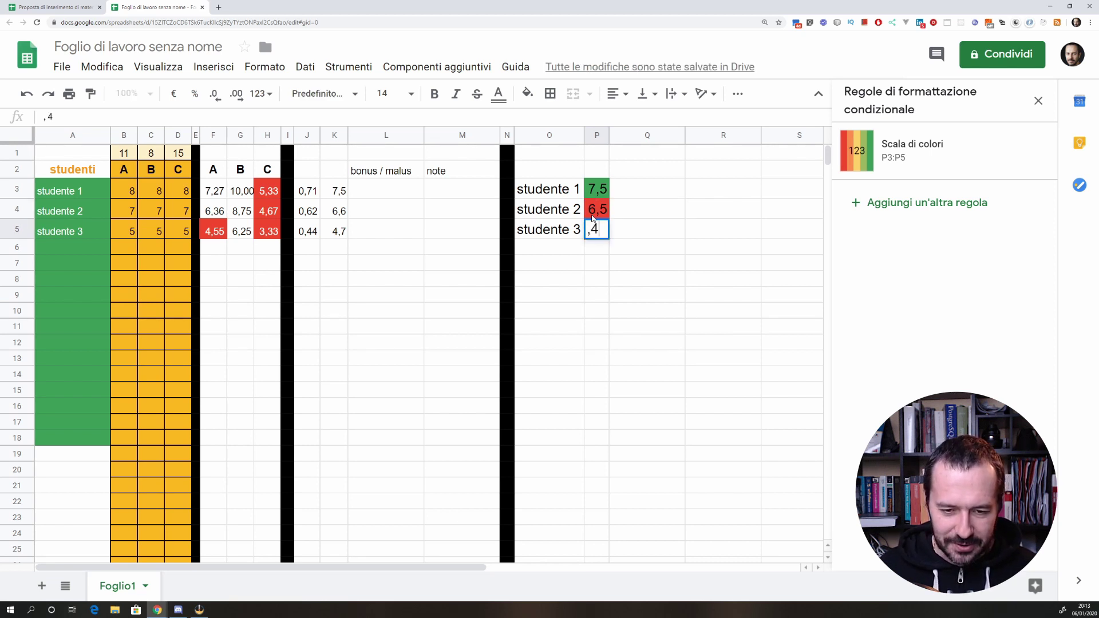
text(,7)
key(Return)
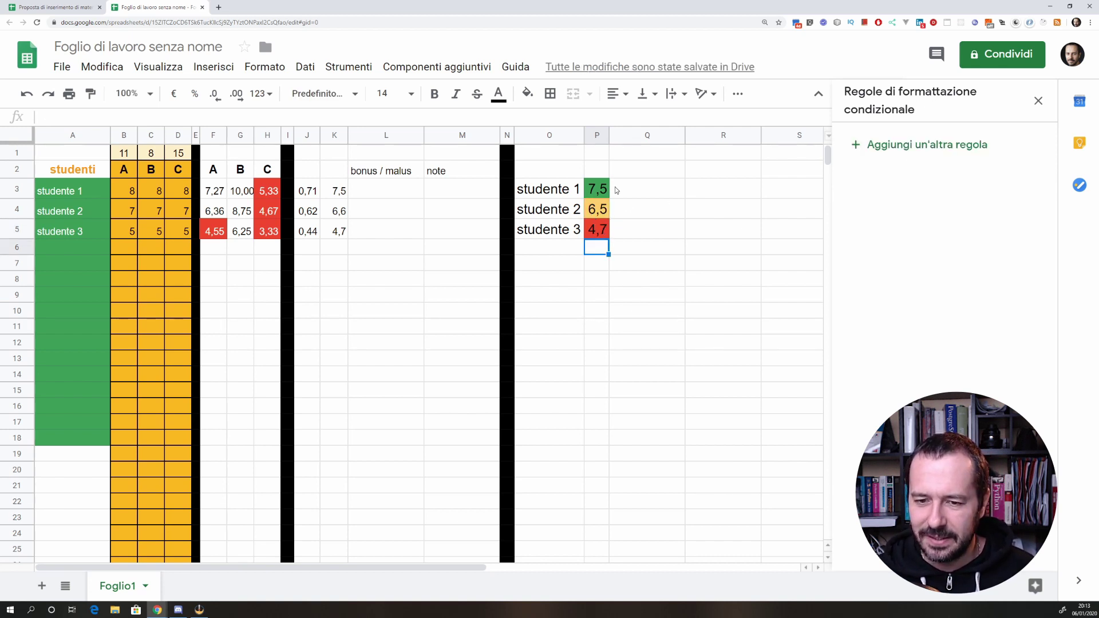
click(595, 212)
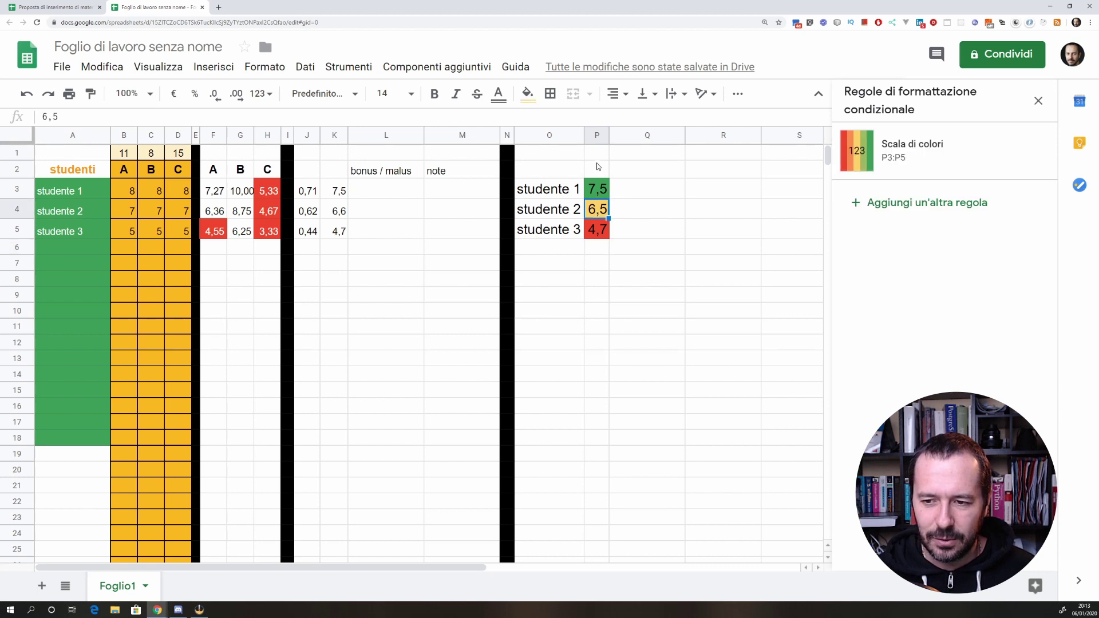
Step: Set the colour scale's minimum point to the fixed number 2
click(885, 161)
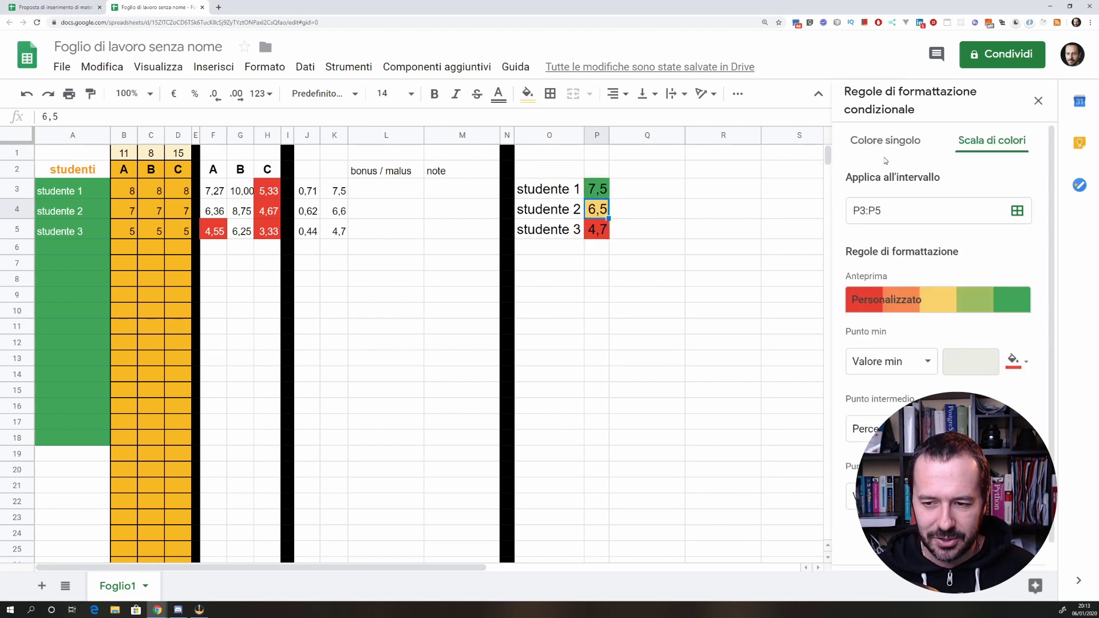
scroll(920, 315, down, 1)
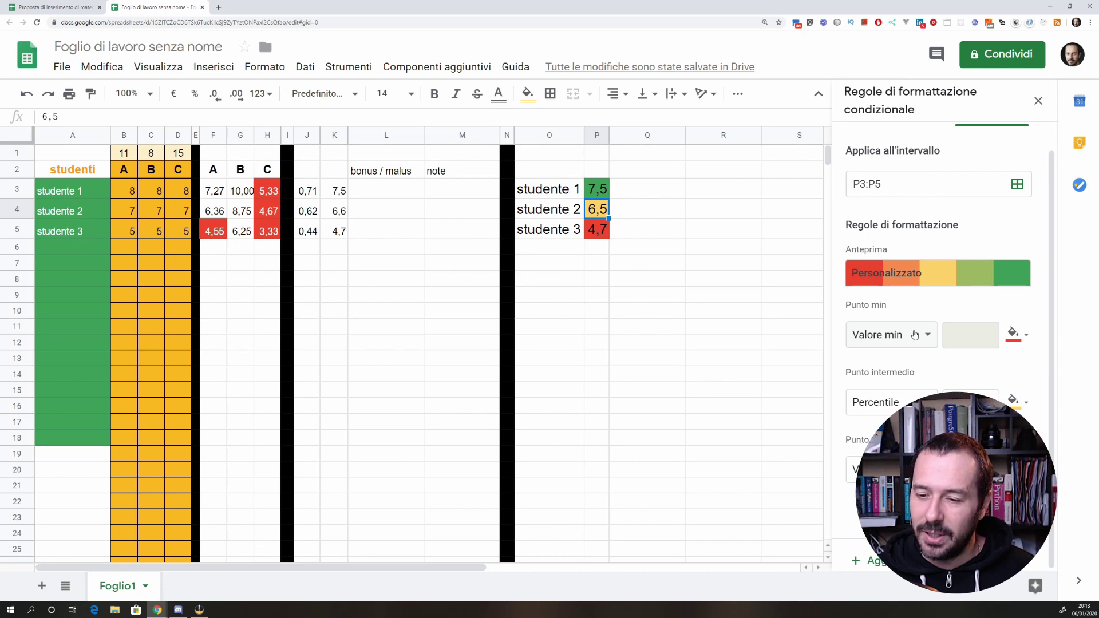
click(917, 336)
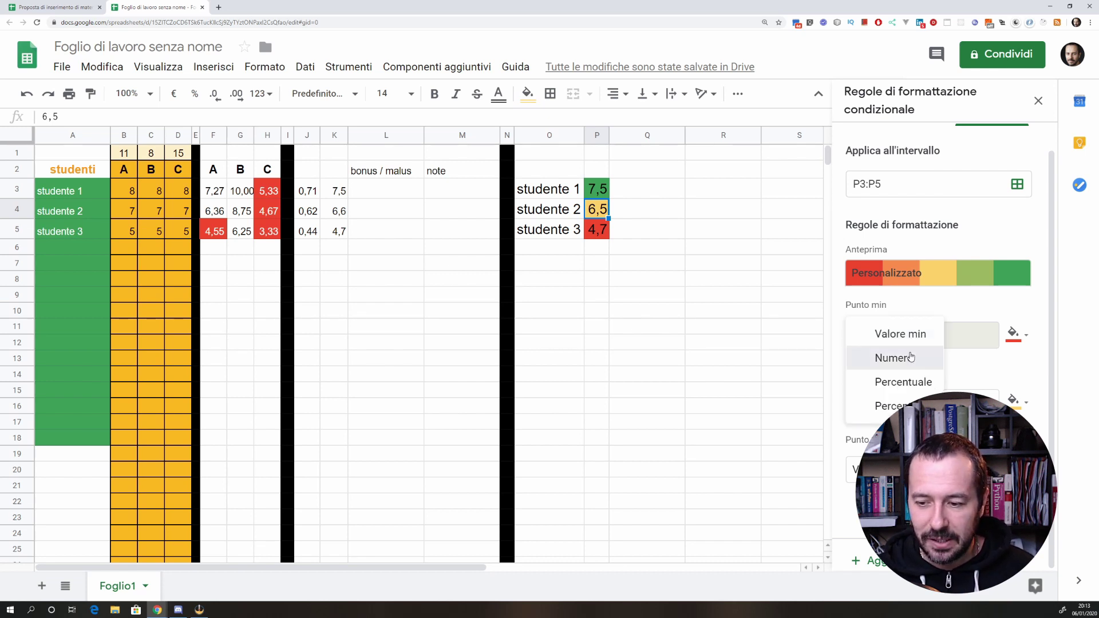
click(909, 359)
drag(962, 338, 943, 341)
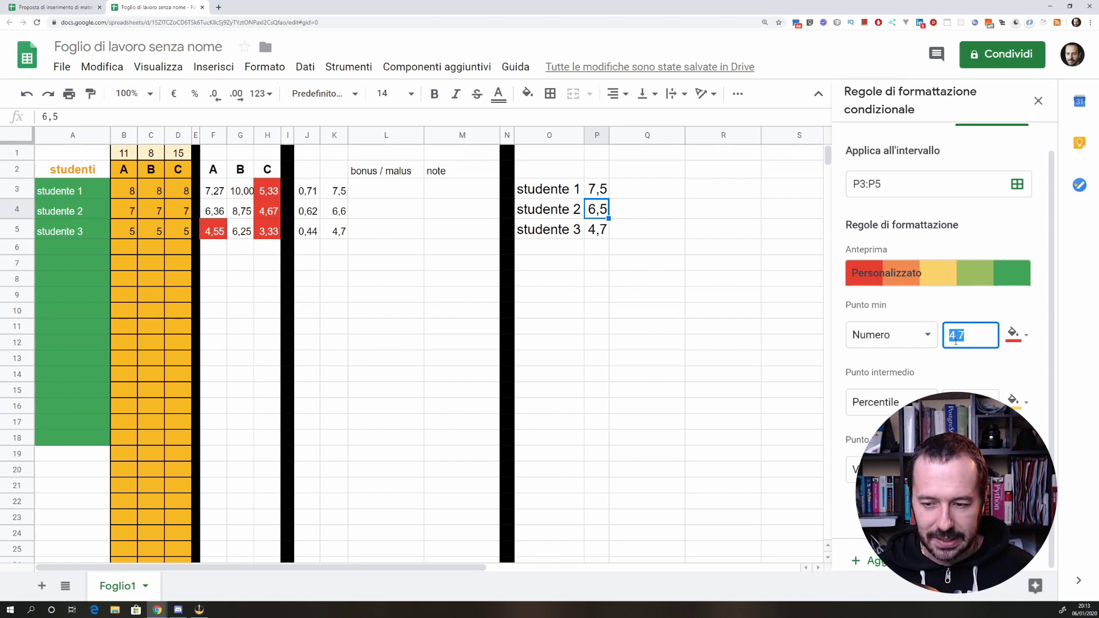
text(2)
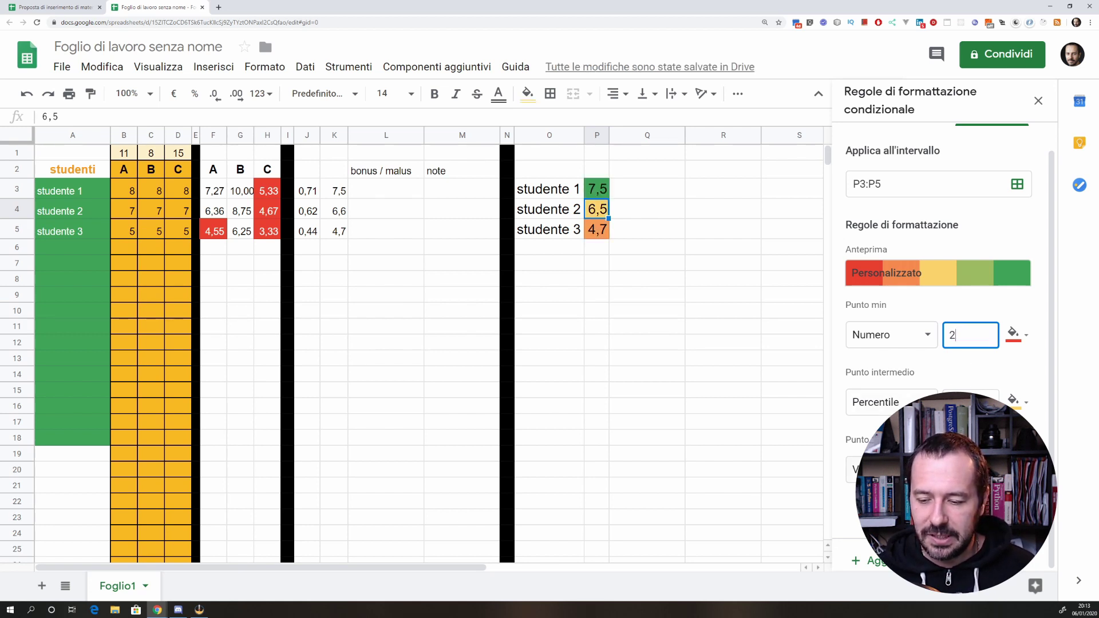
Step: Set the maximum point to the number 10 and the midpoint value to 6
click(858, 469)
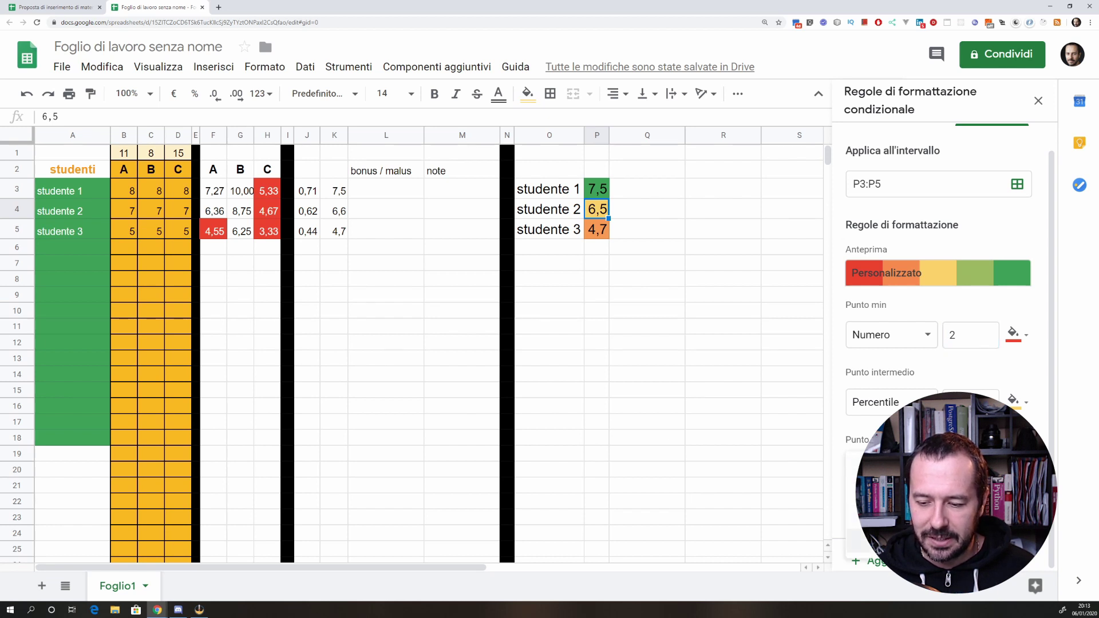
click(859, 493)
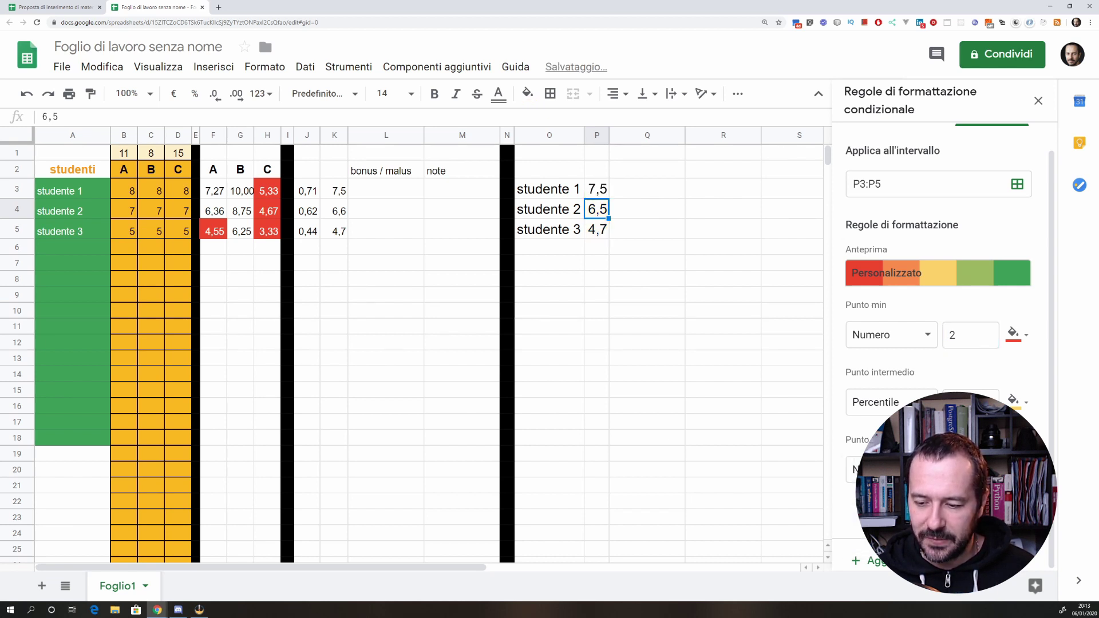
text(10)
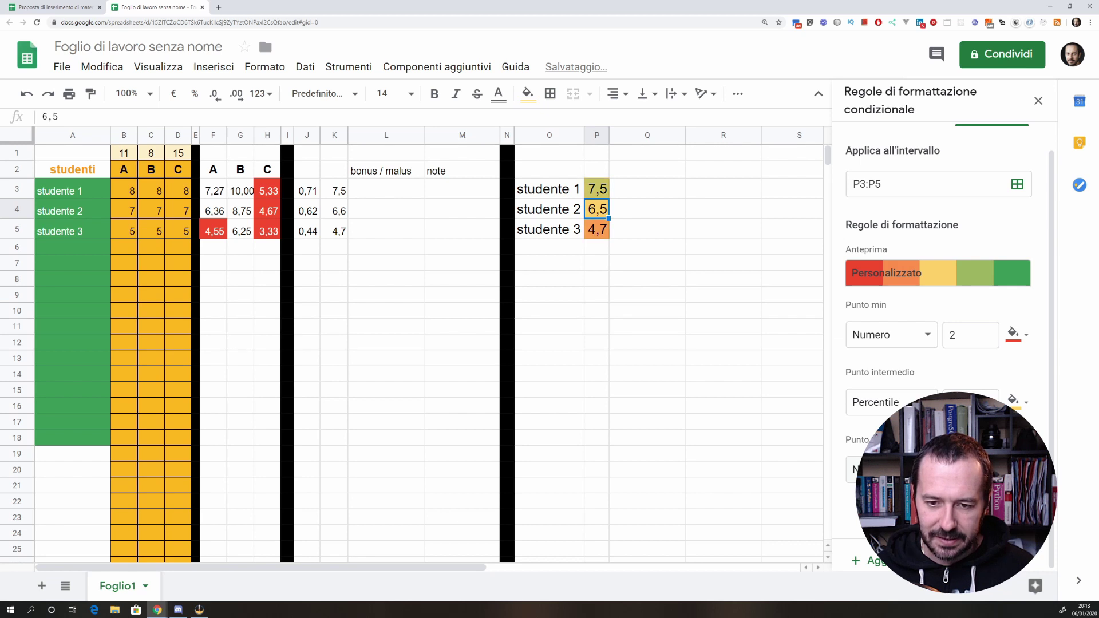
click(970, 402)
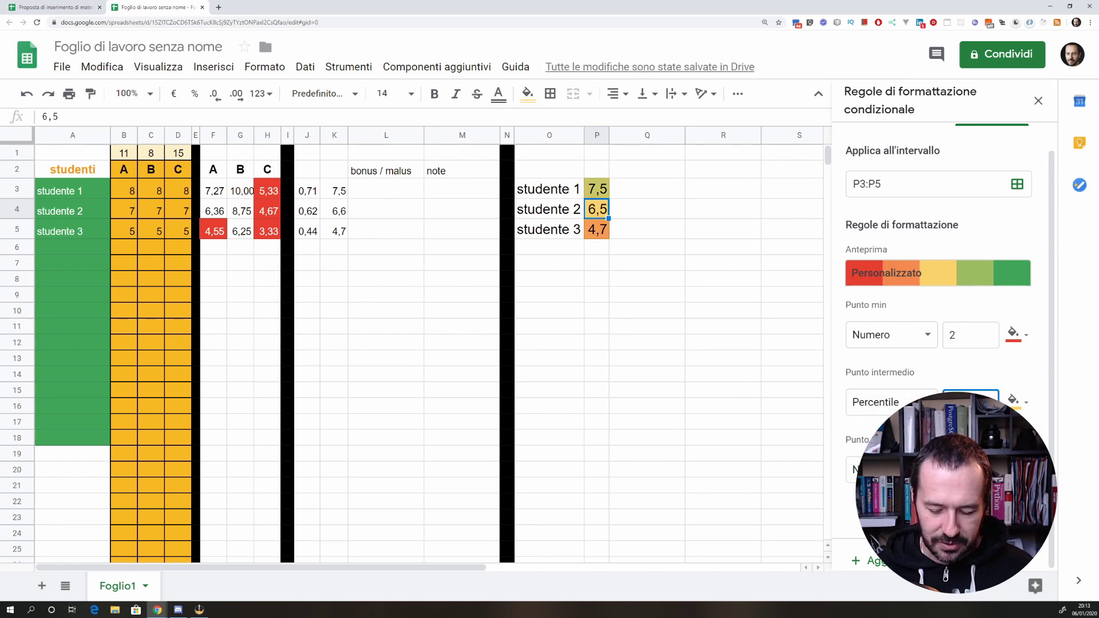
text(6)
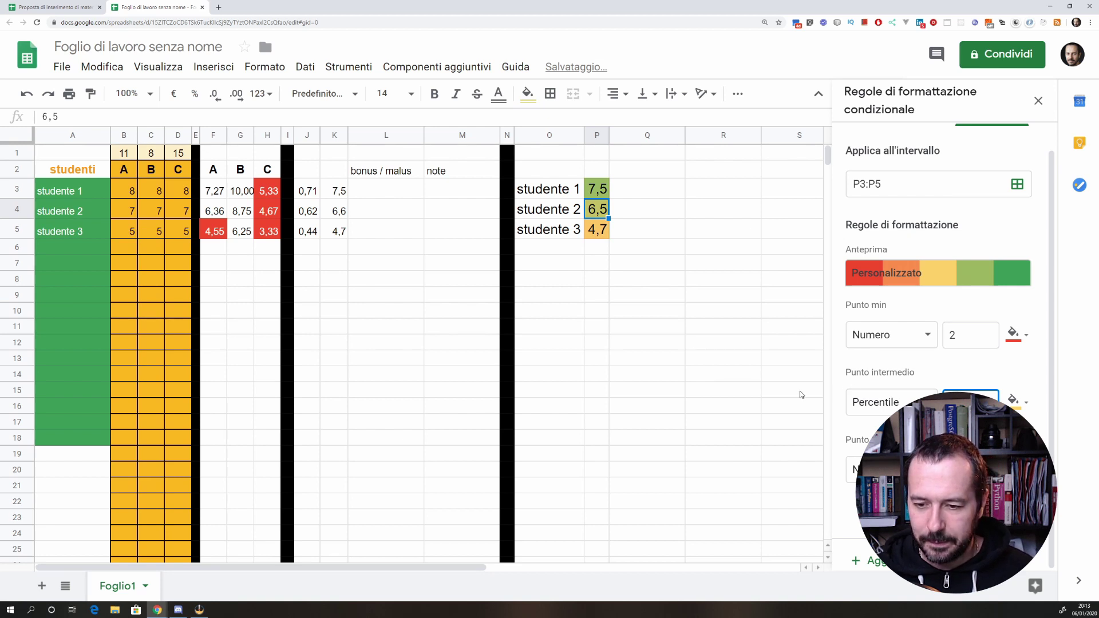
click(884, 365)
click(652, 217)
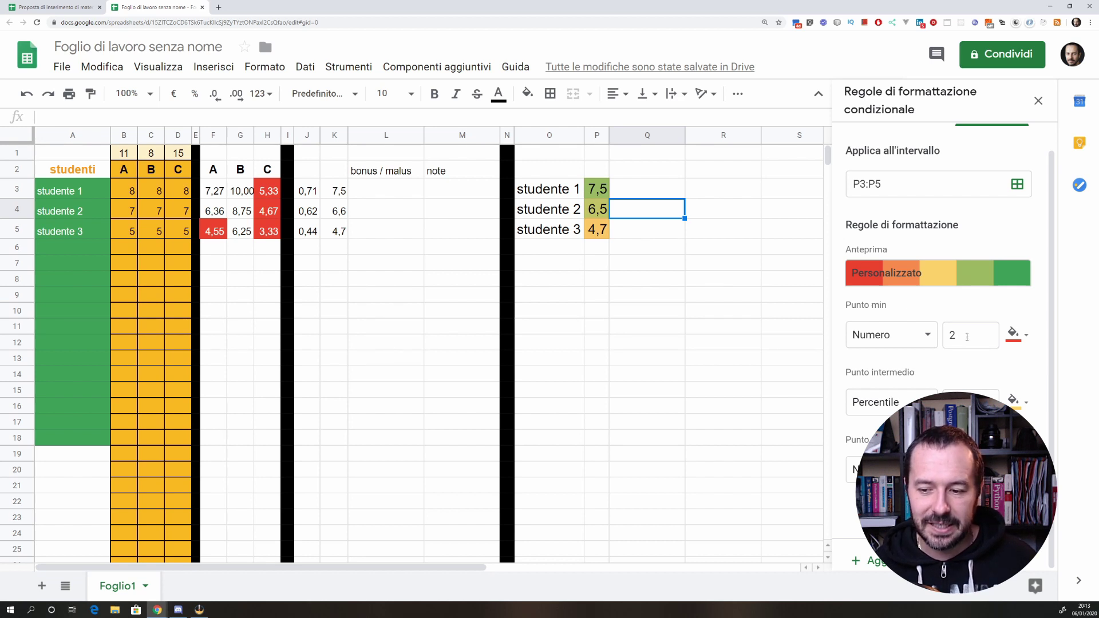
Step: Change the scale thresholds to minimum 4, midpoint number 6 and maximum 8
drag(956, 336, 944, 336)
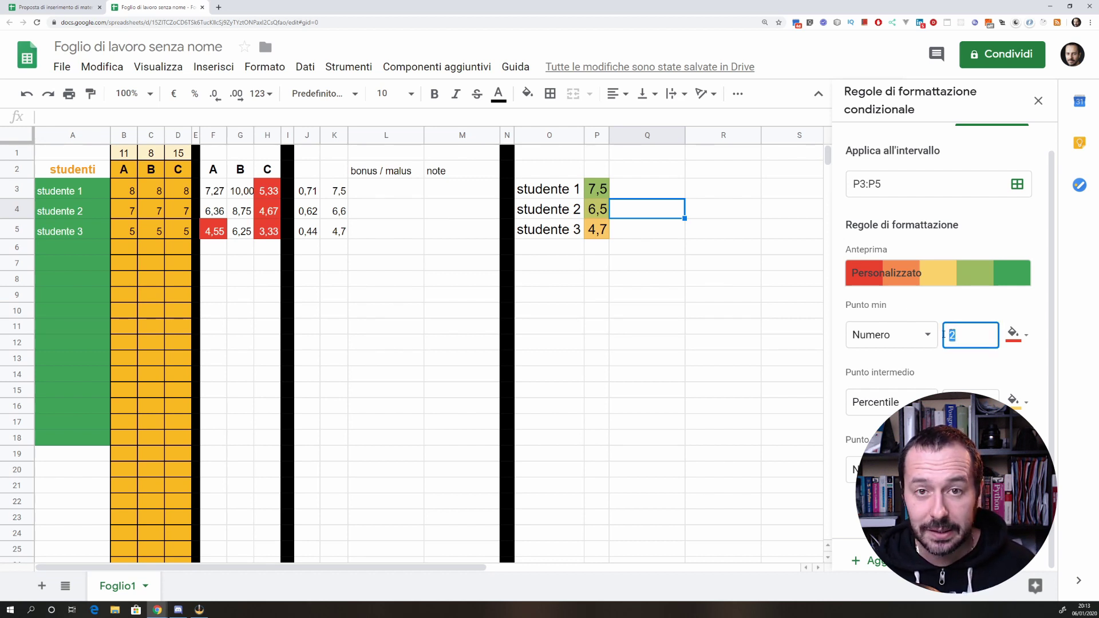
text(4)
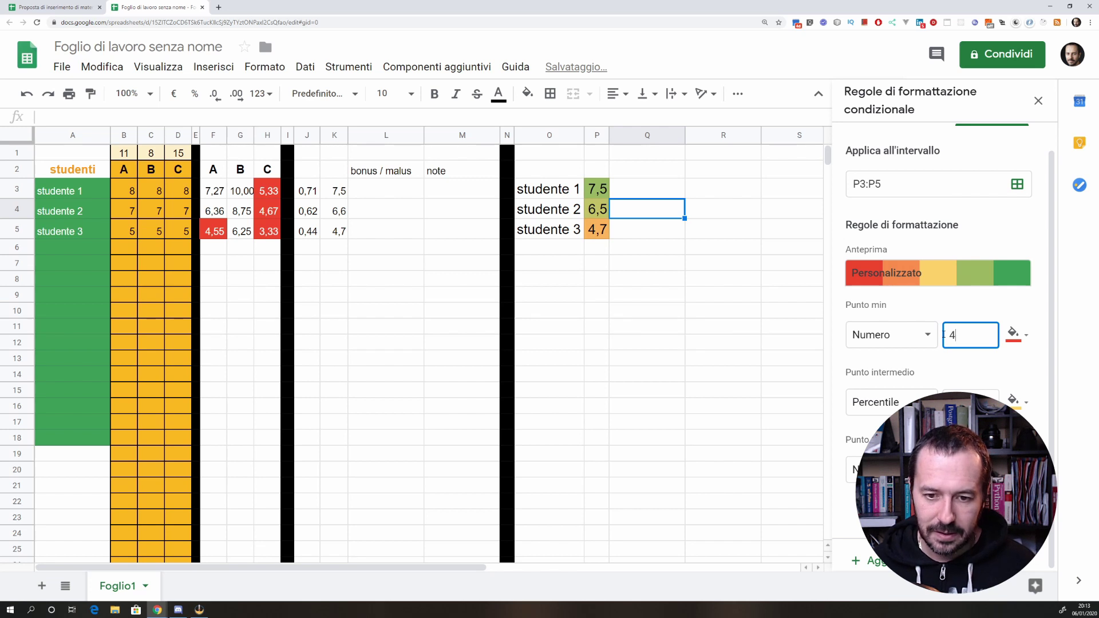
click(968, 393)
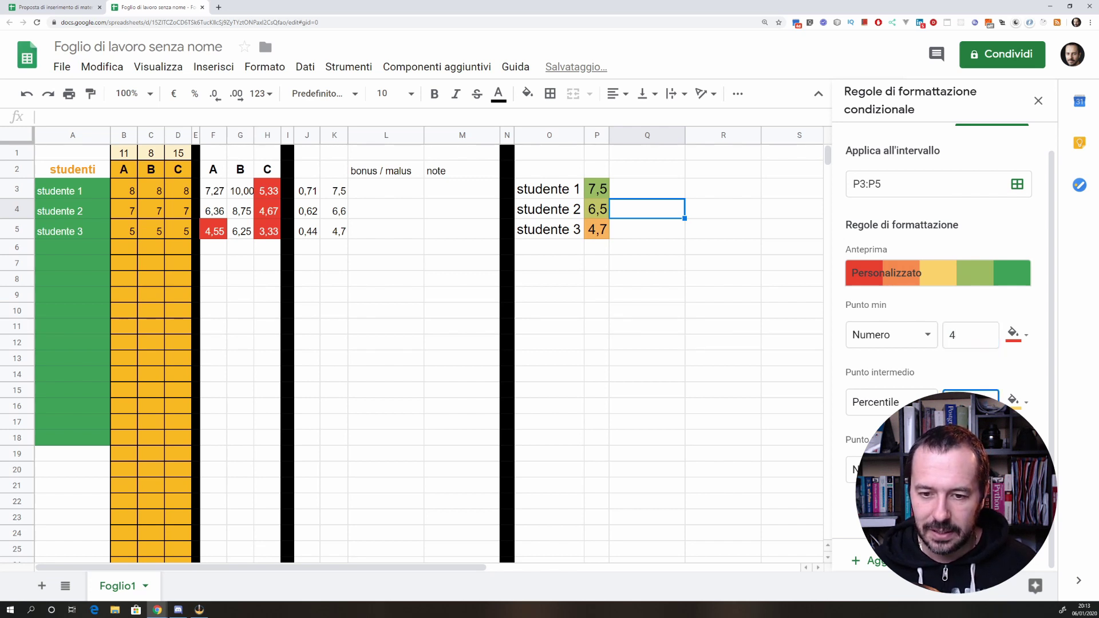
click(961, 339)
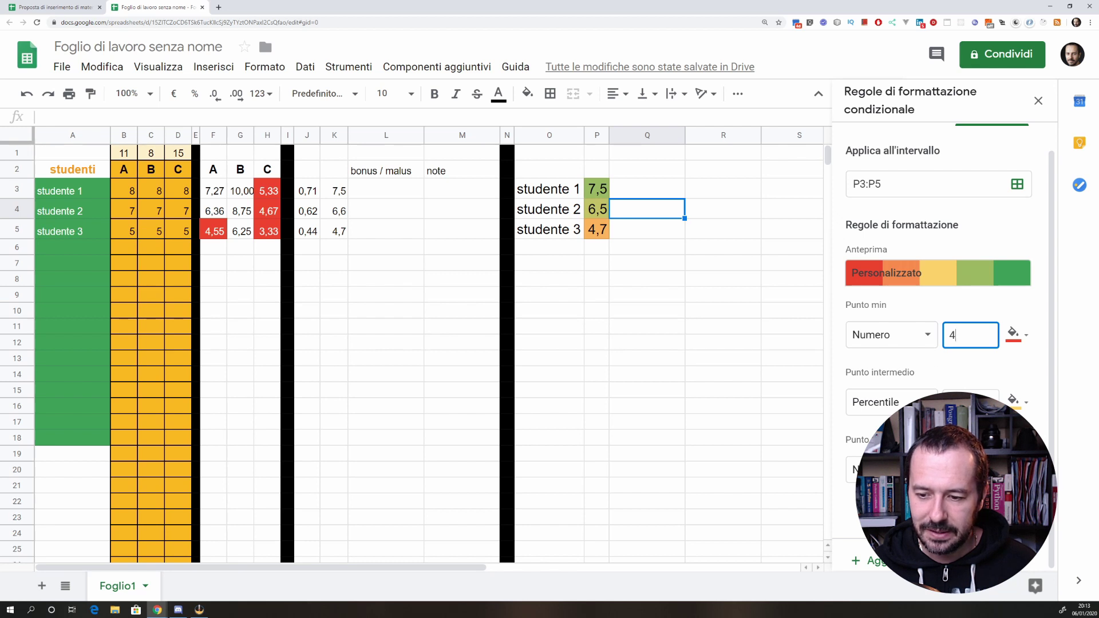
click(907, 401)
click(905, 360)
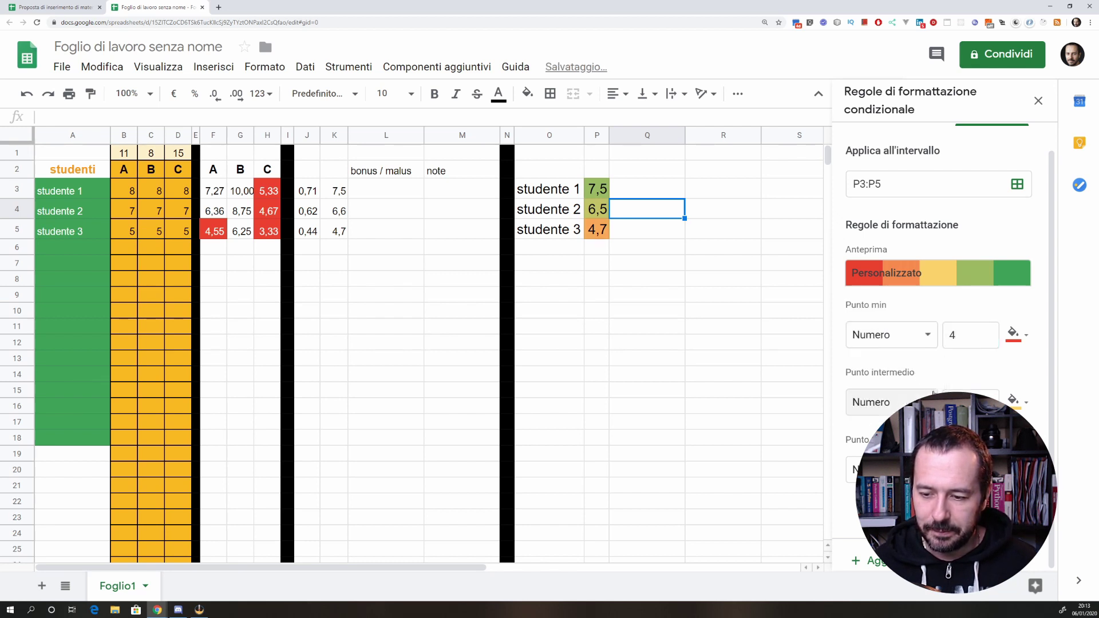
click(951, 396)
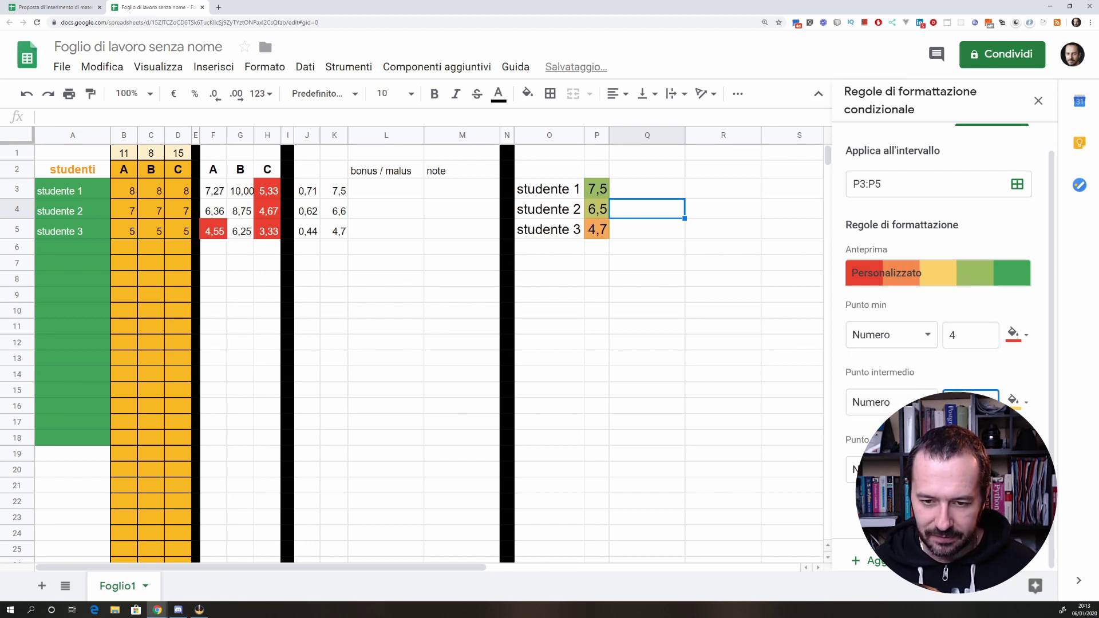
key(BackSpace)
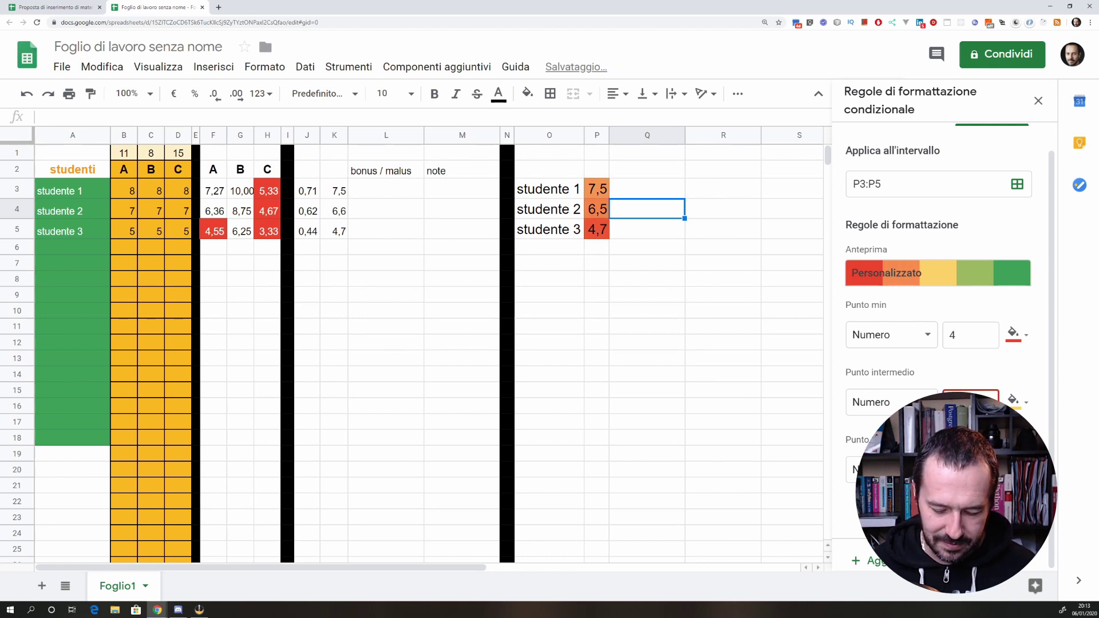
text(6)
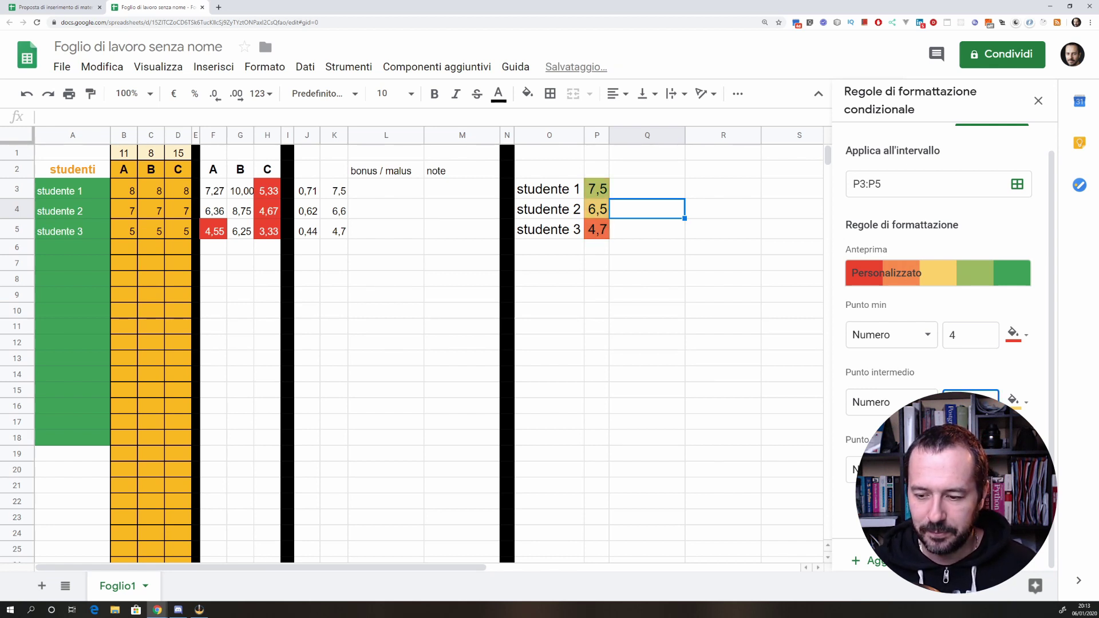
double_click(970, 402)
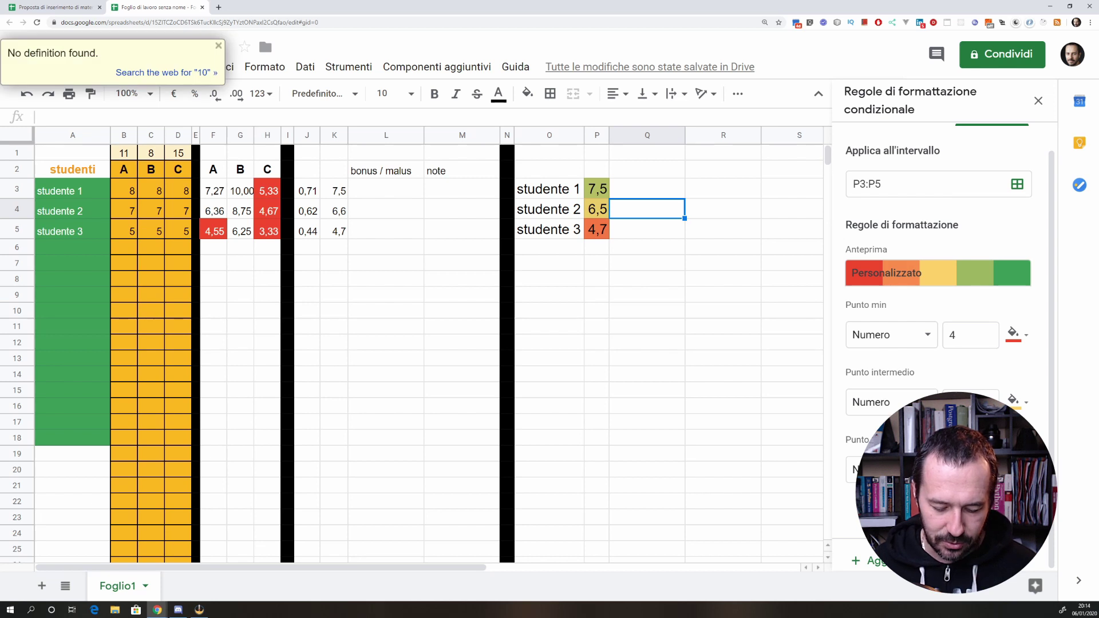
text(8)
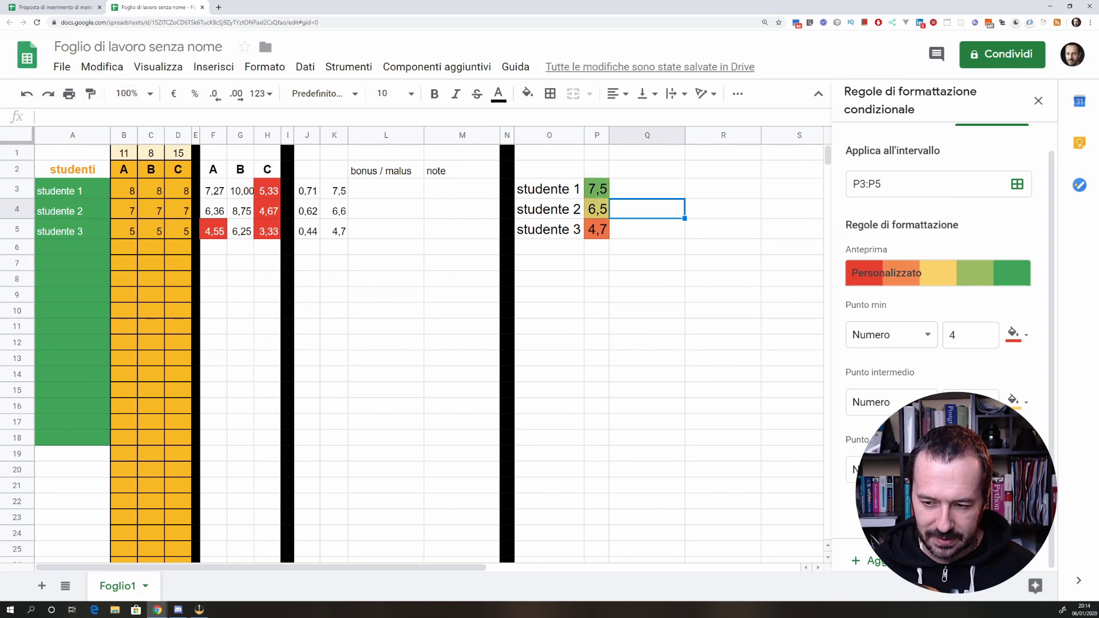
click(676, 312)
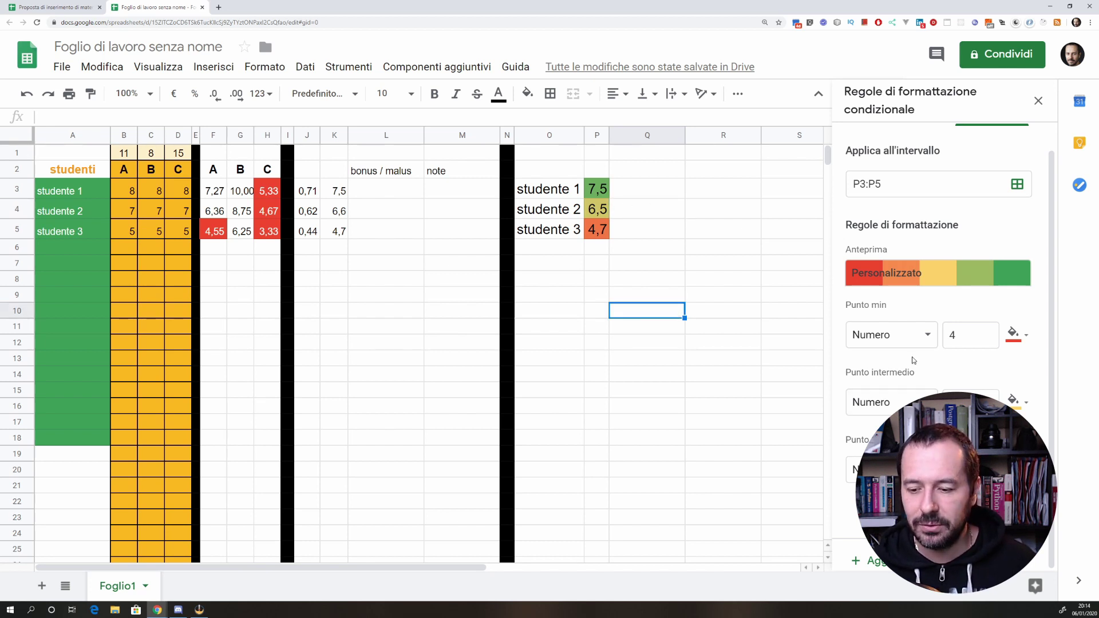
Step: Recolour the scale with a white midpoint, bright green maximum and bright red minimum
click(1026, 403)
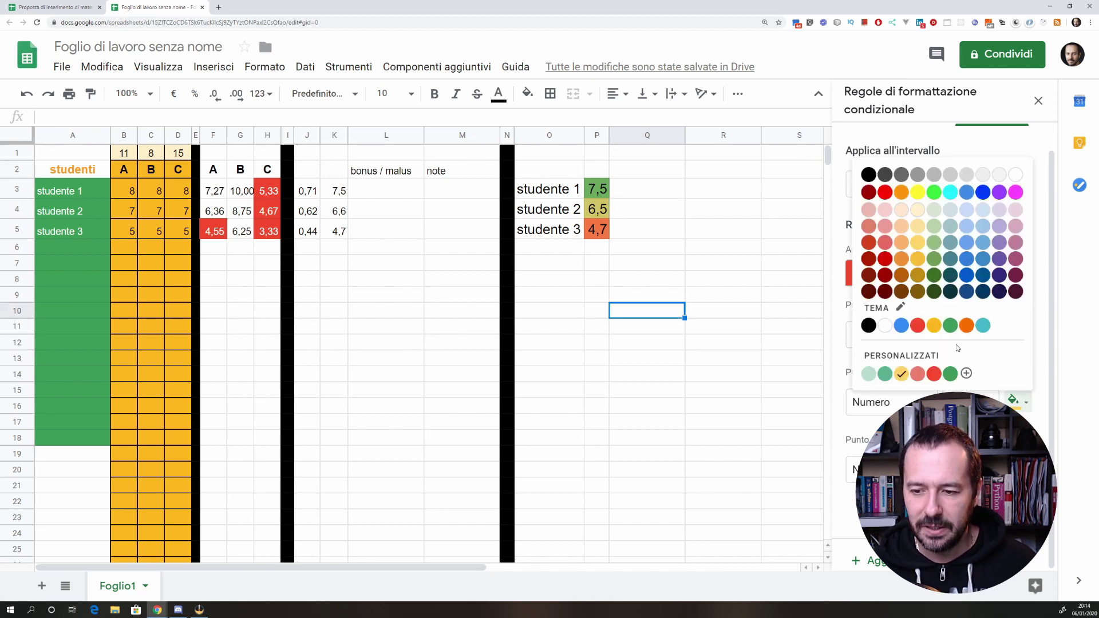
click(885, 325)
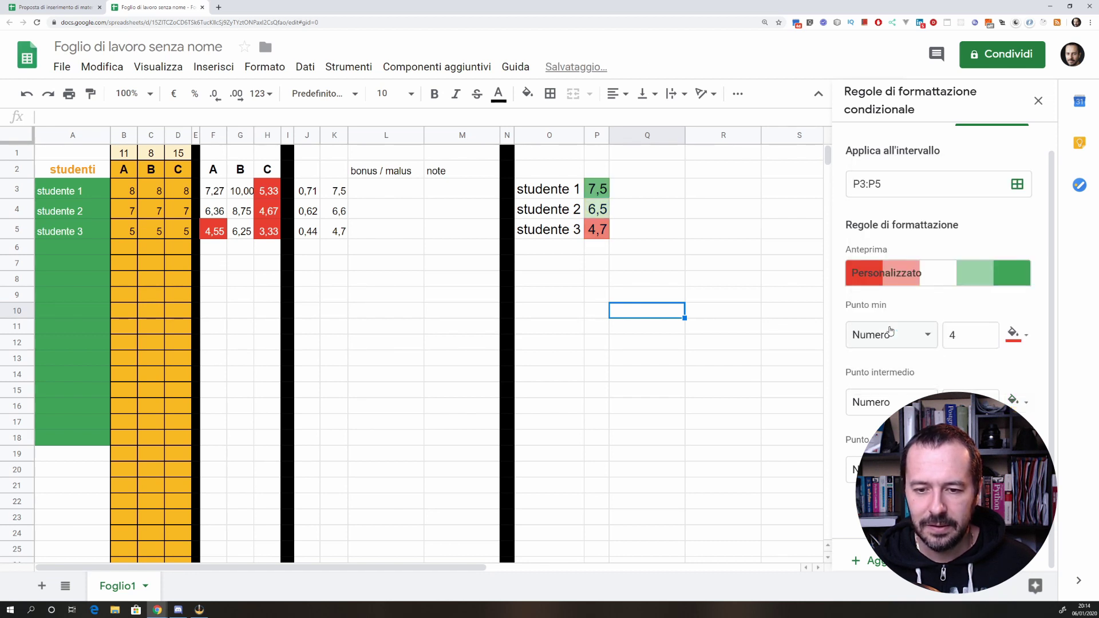
click(746, 294)
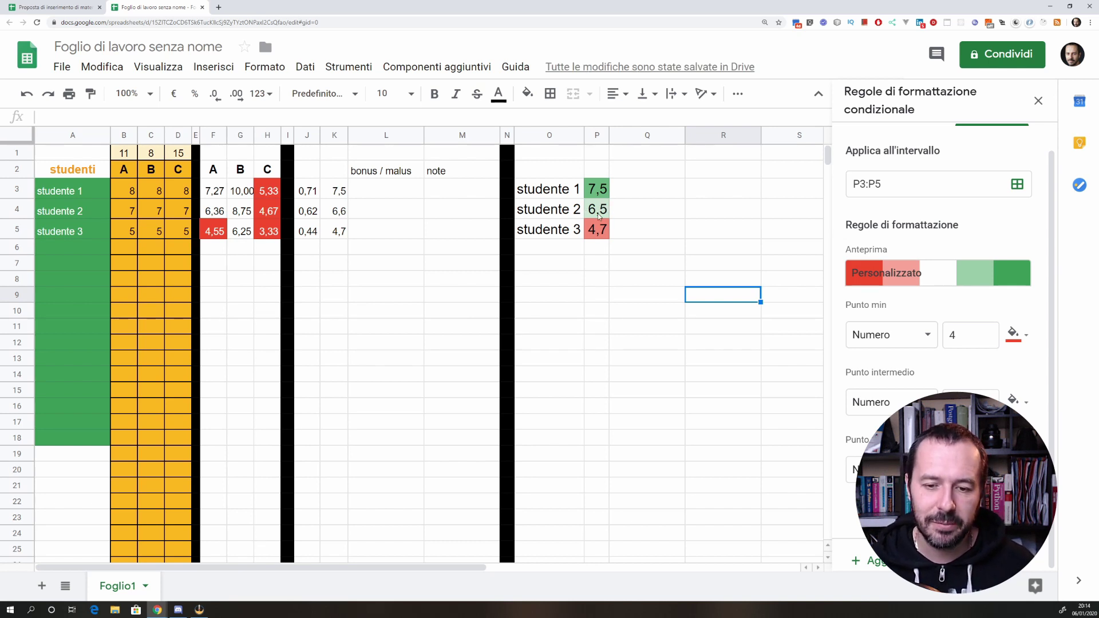
click(1014, 468)
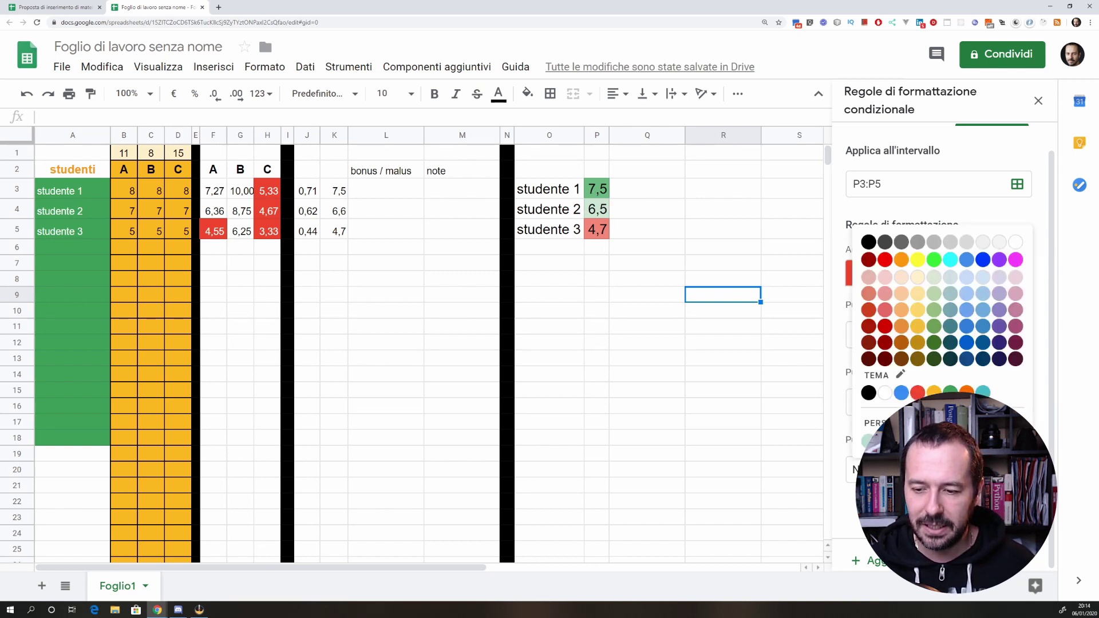
click(933, 269)
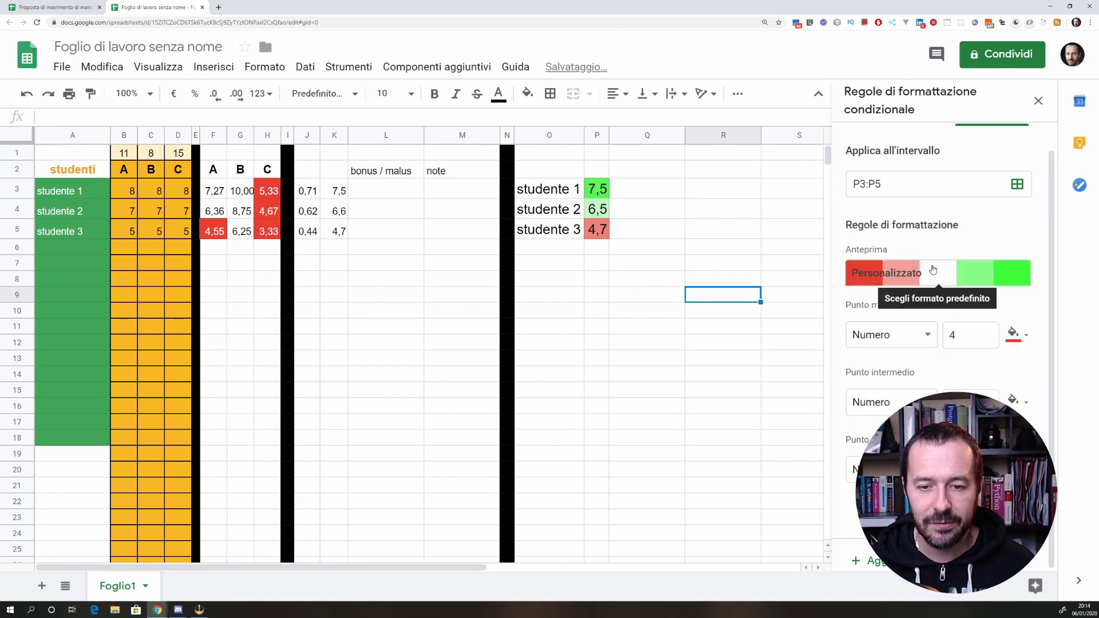
click(1017, 335)
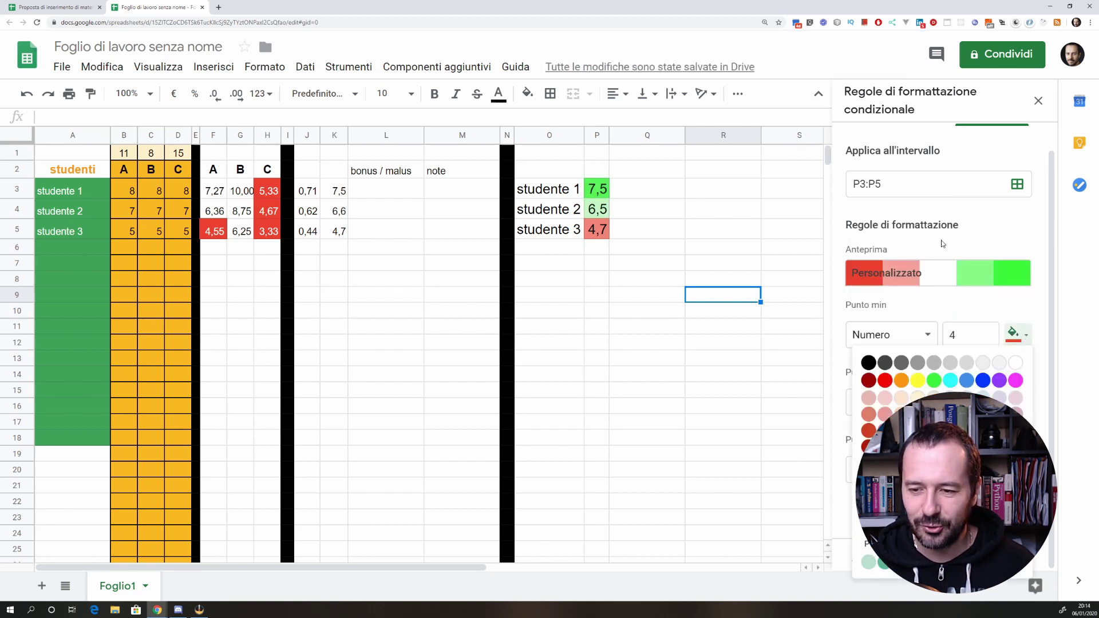
click(884, 380)
click(684, 341)
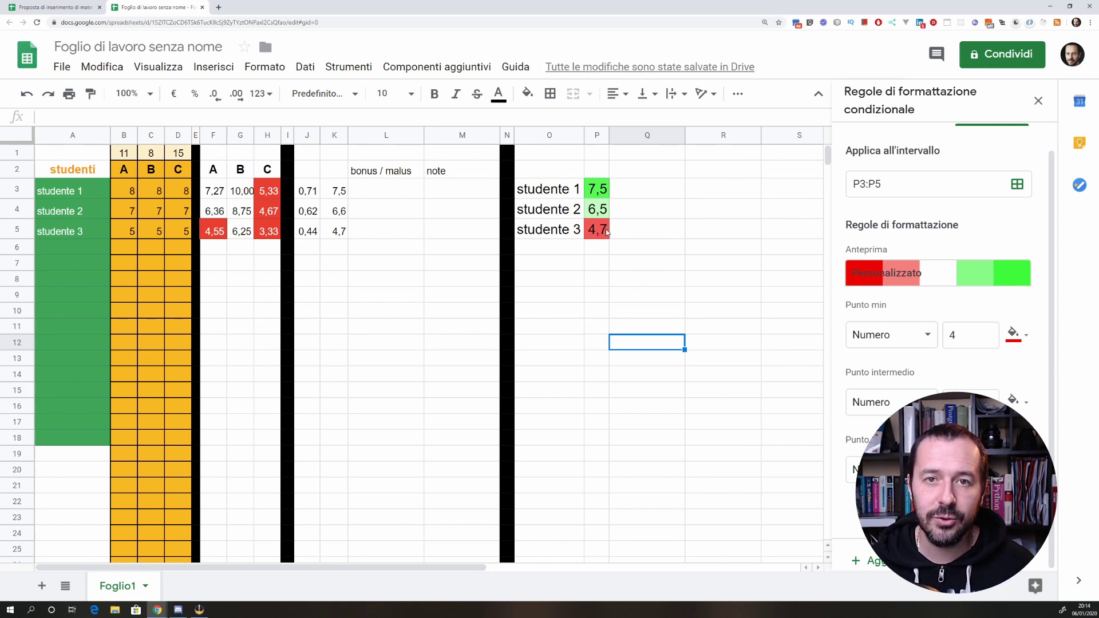
click(606, 247)
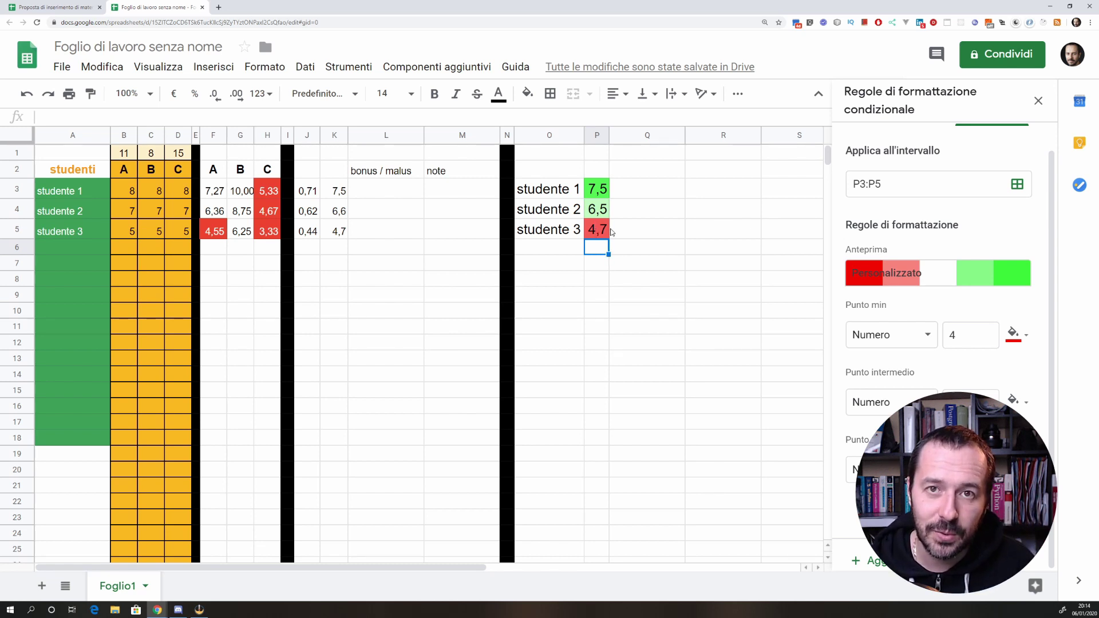
Step: Widen columns O and P to equal widths, then narrow column P to a moderate width
click(621, 222)
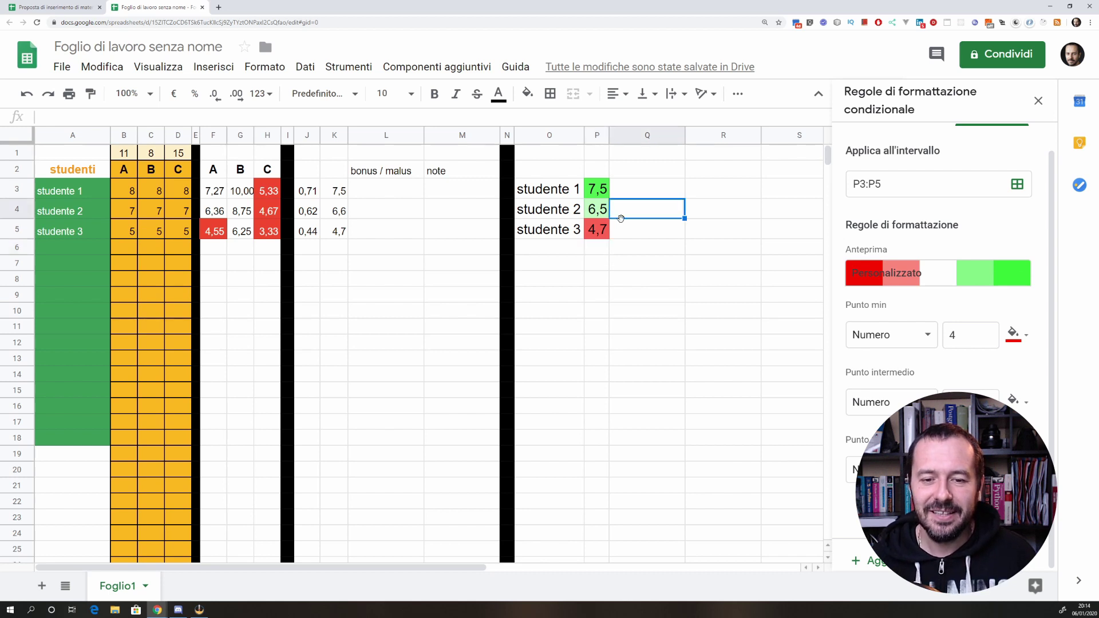
click(640, 246)
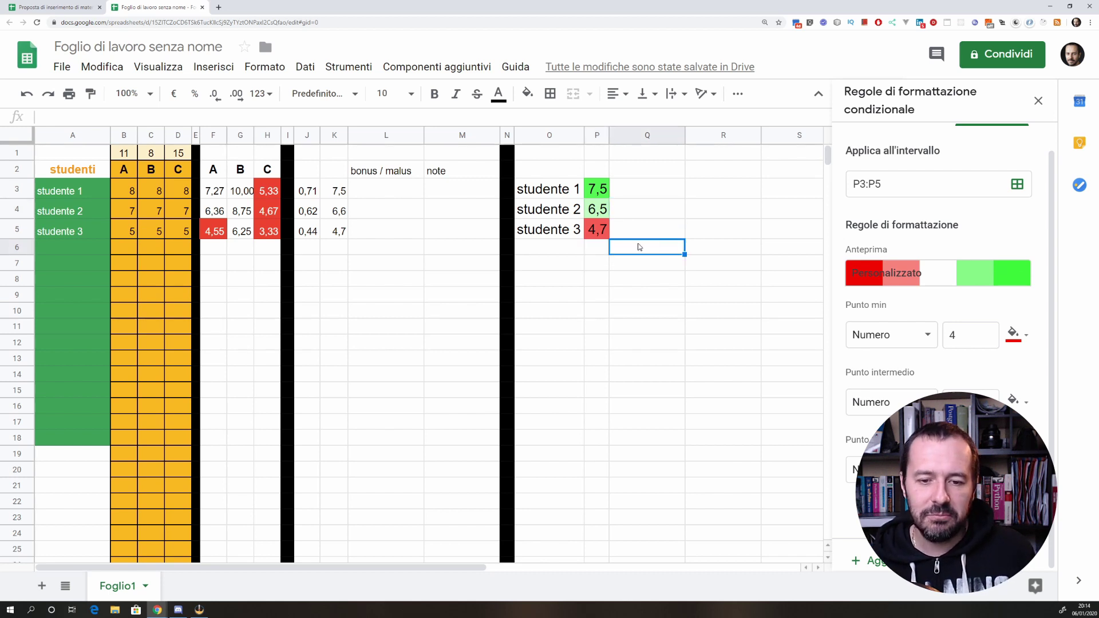
click(546, 138)
shift+click(592, 138)
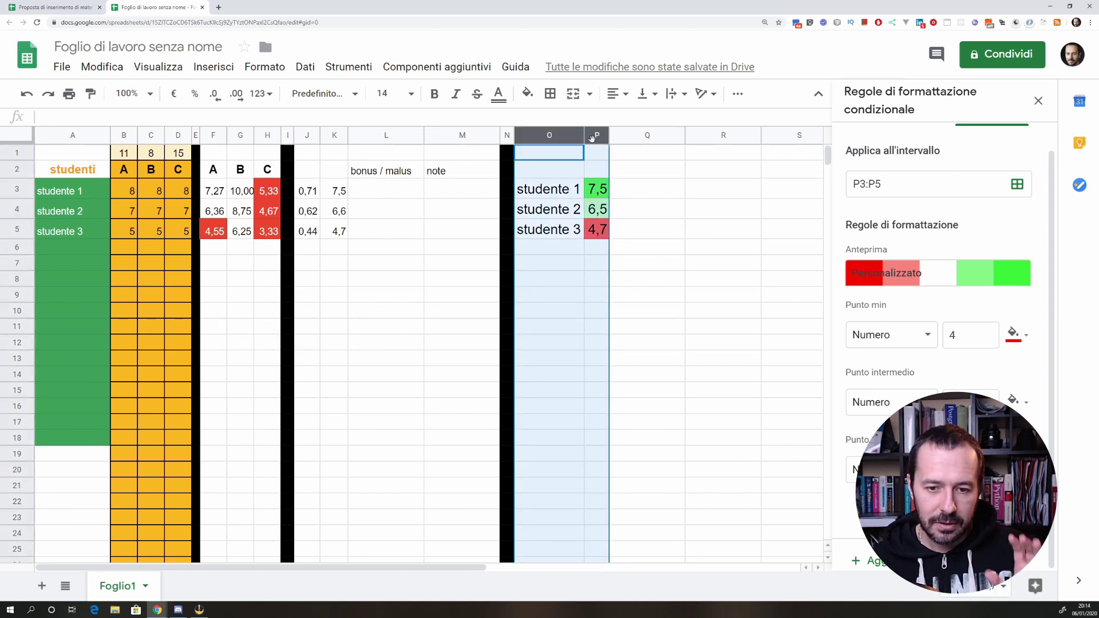
drag(584, 137, 591, 138)
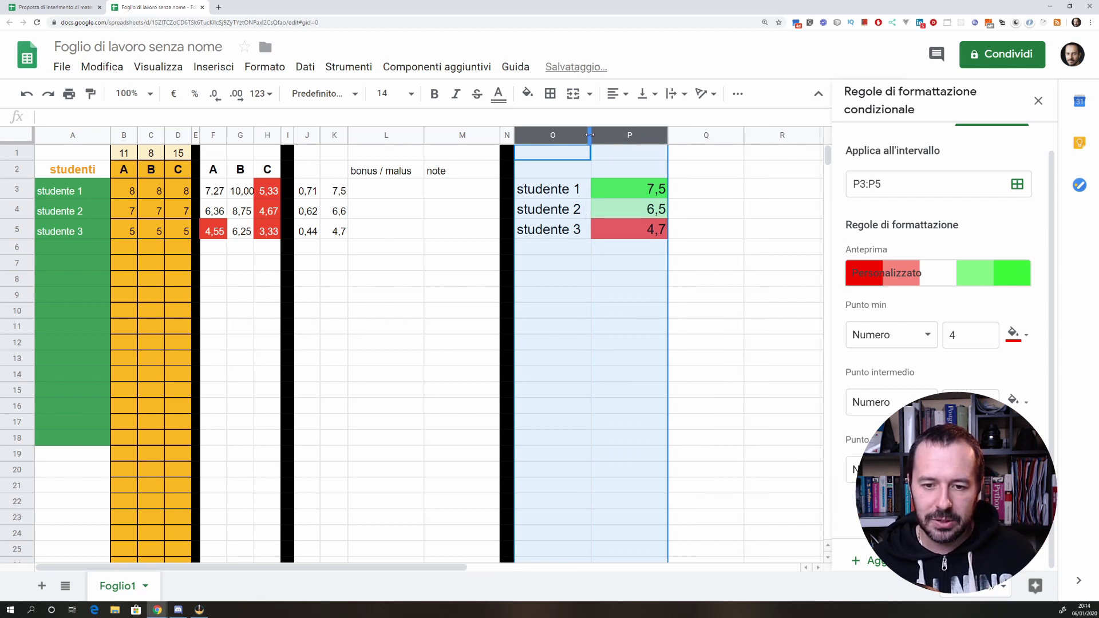
click(705, 261)
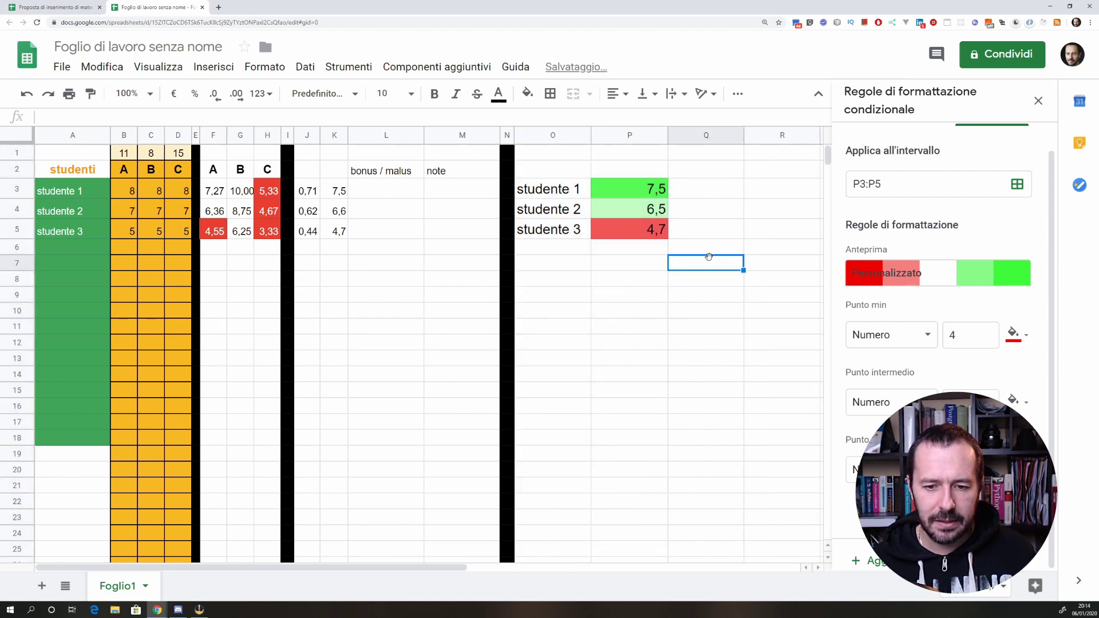
click(638, 137)
drag(668, 135, 626, 135)
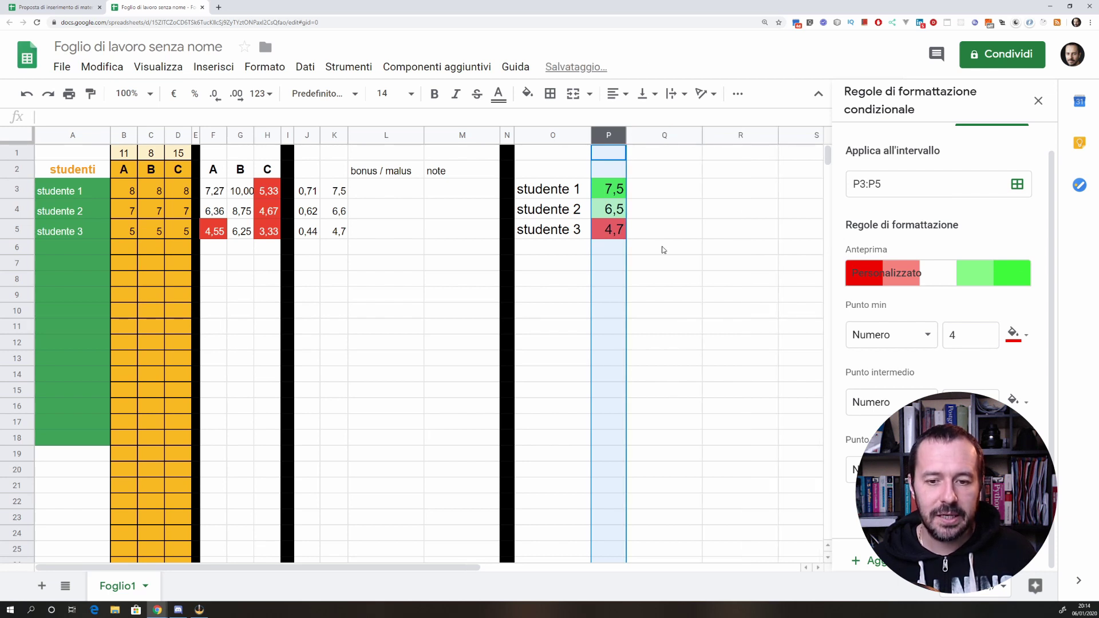
click(663, 250)
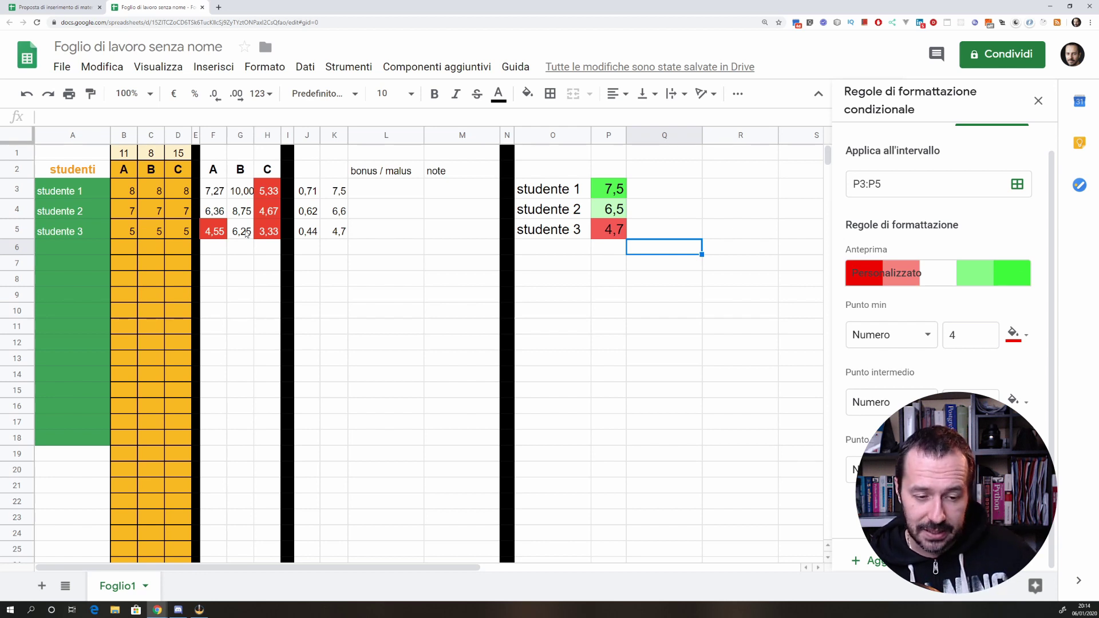
click(453, 186)
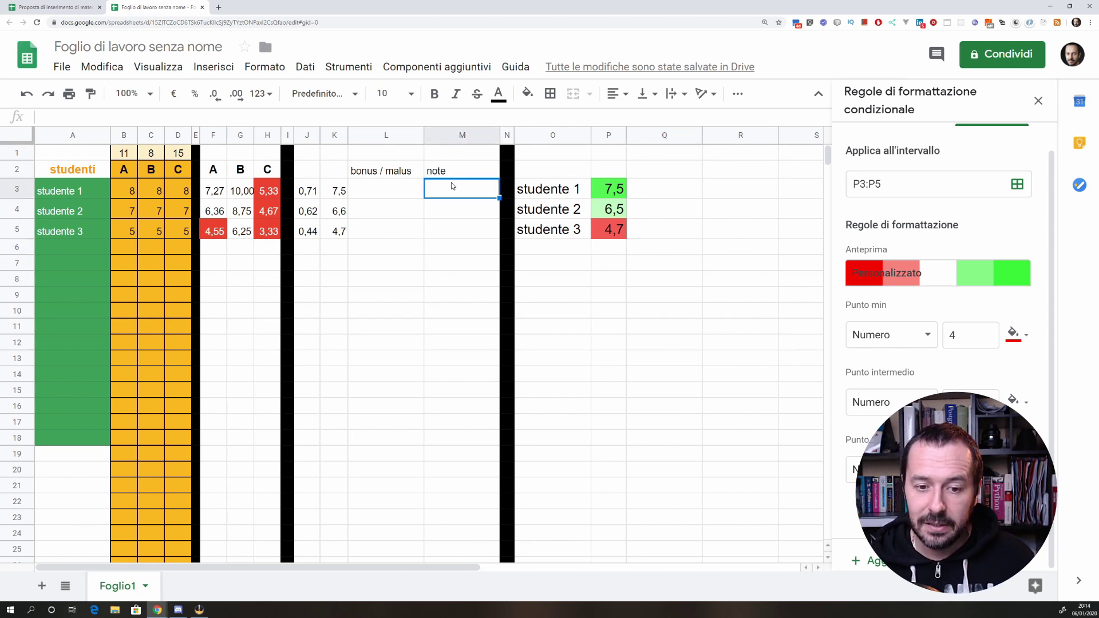